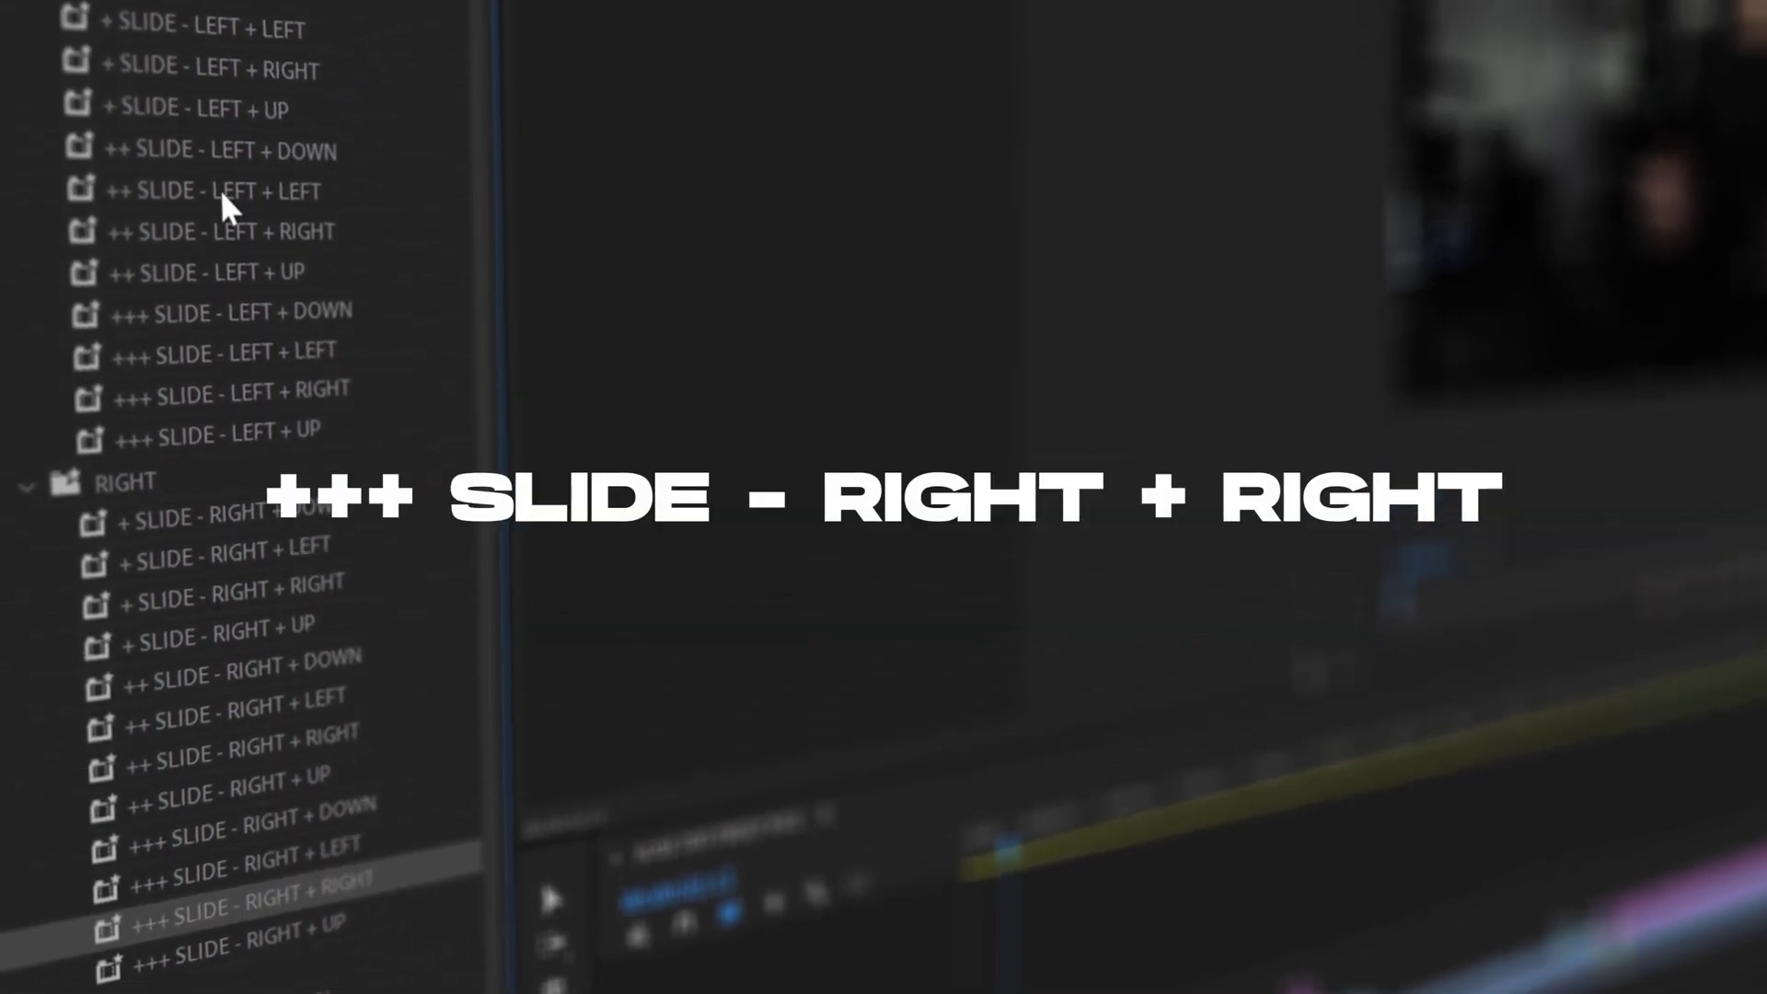
- Add the TEXT EASY SLIDE Preset Pack to the cart, skip the upsell, and apply the discount code at checkout
{"action": "left_click", "coordinate": [236, 71]}
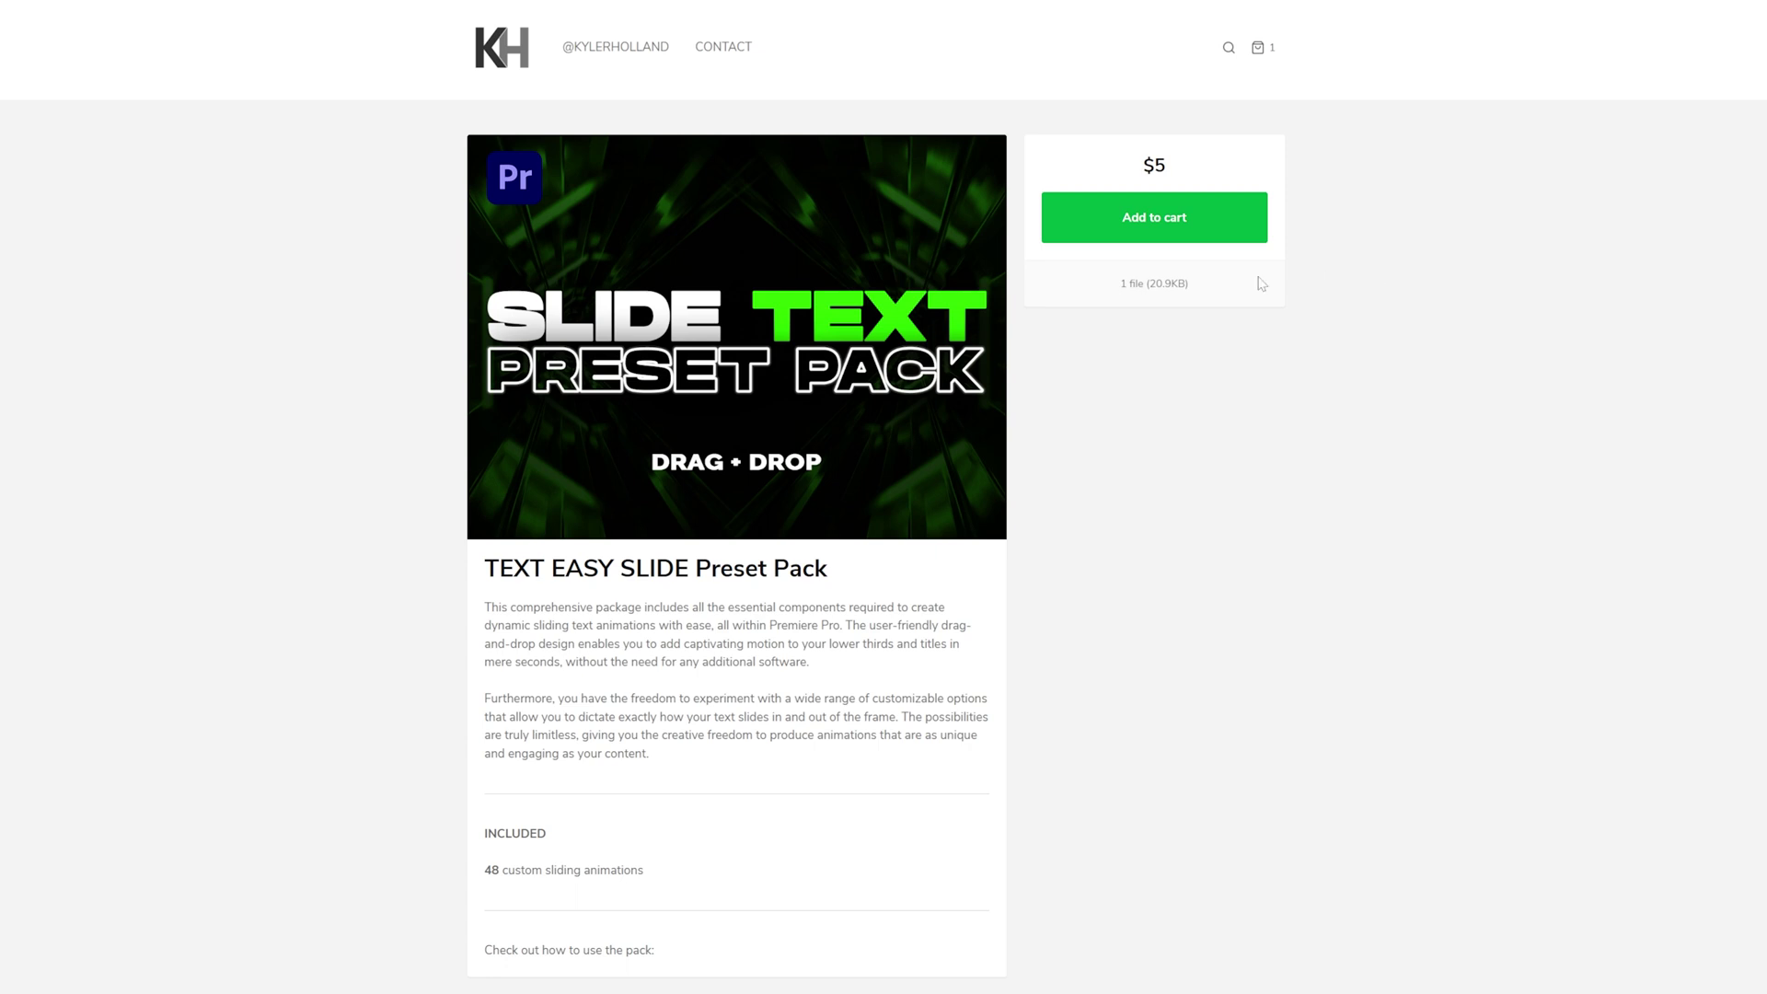
{"action": "left_click", "coordinate": [1175, 234]}
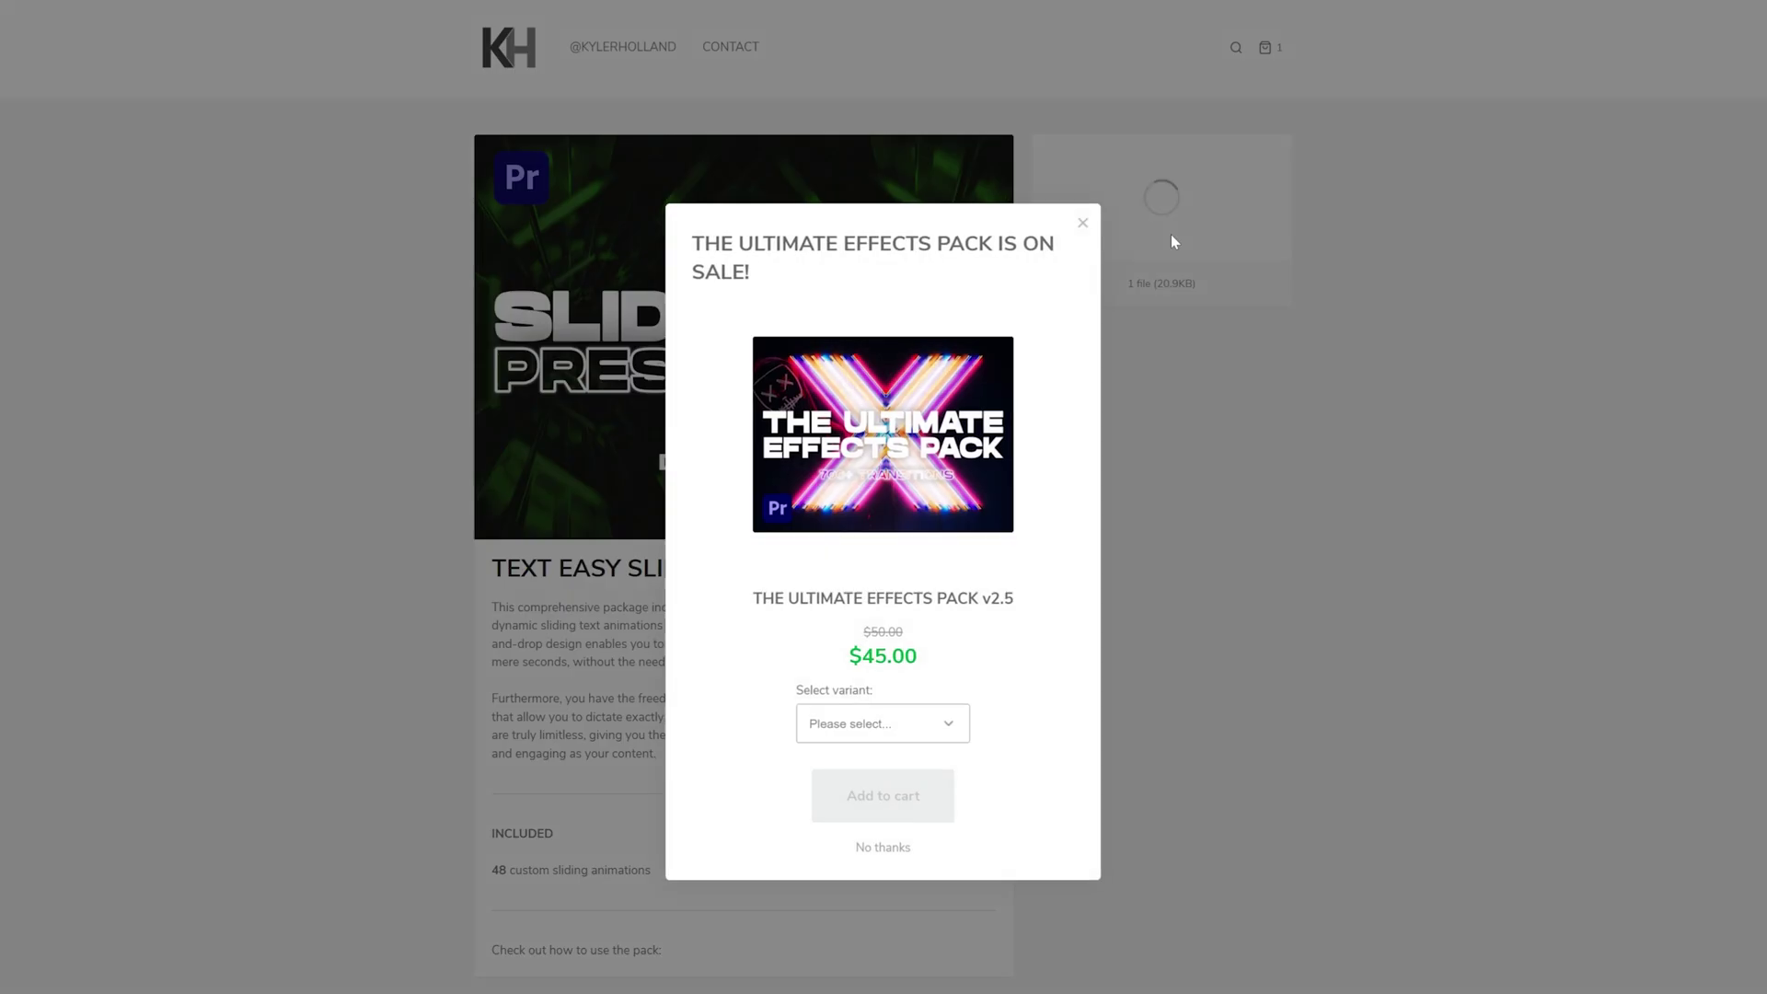
{"action": "left_click", "coordinate": [883, 847]}
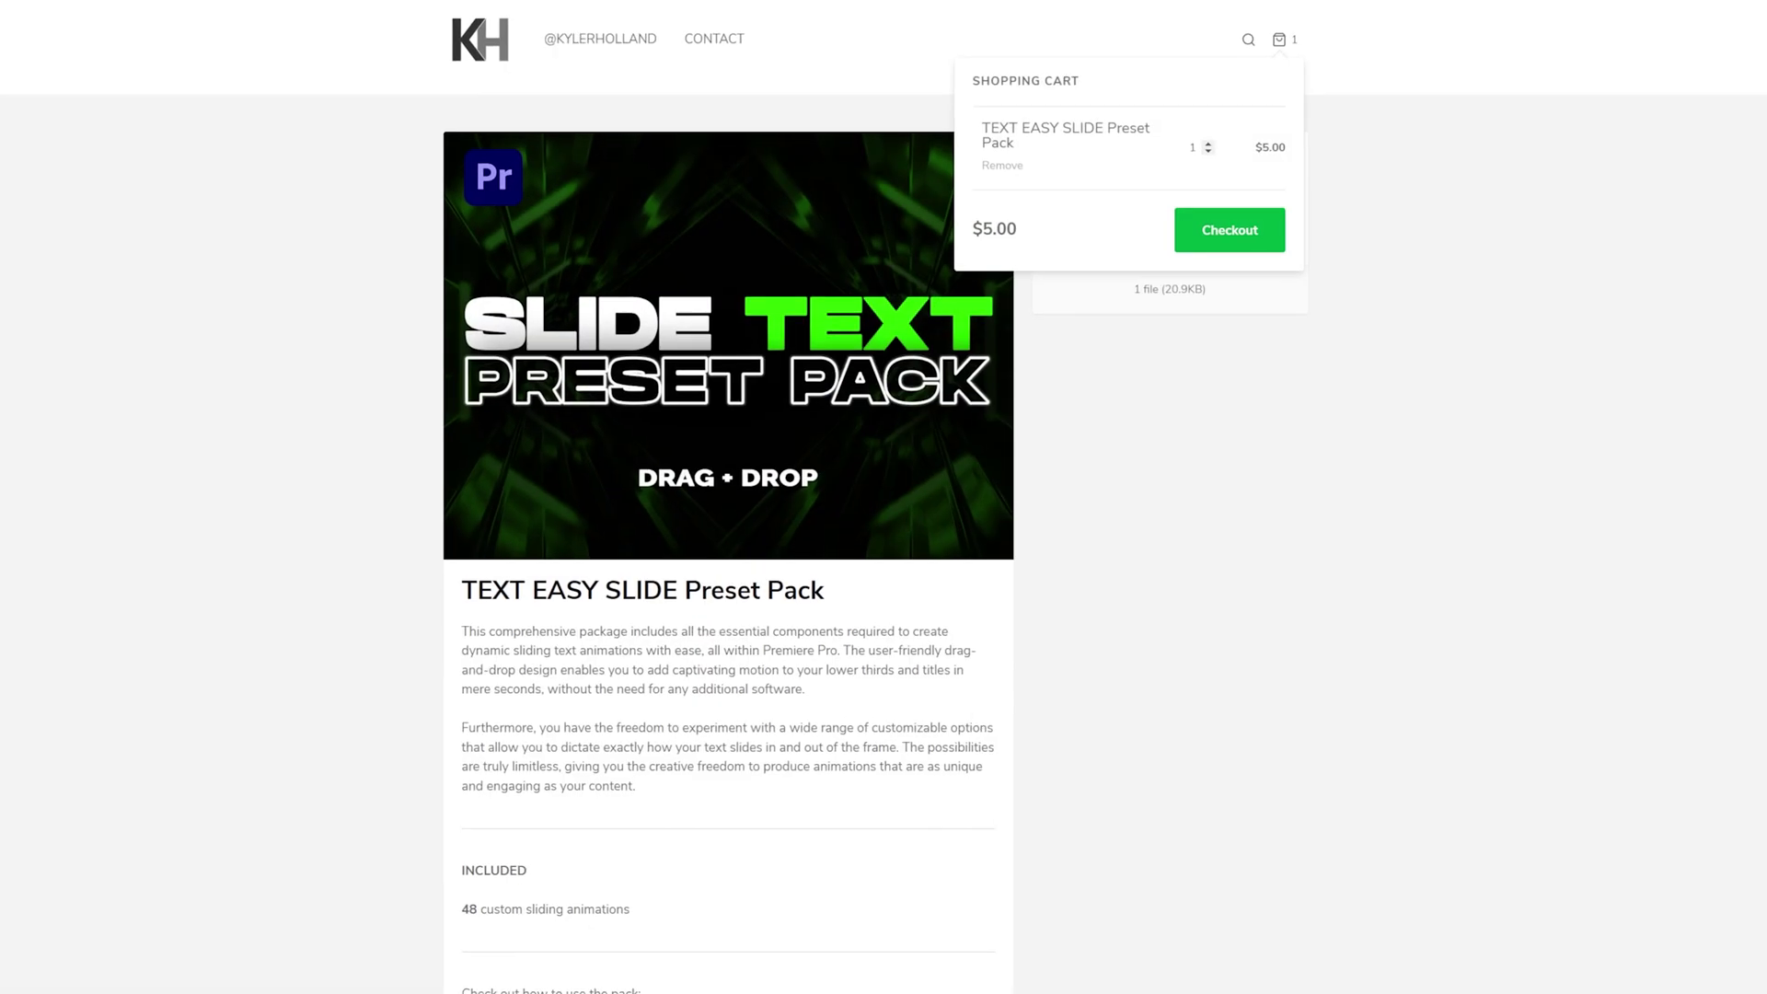
{"action": "left_click", "coordinate": [1261, 235]}
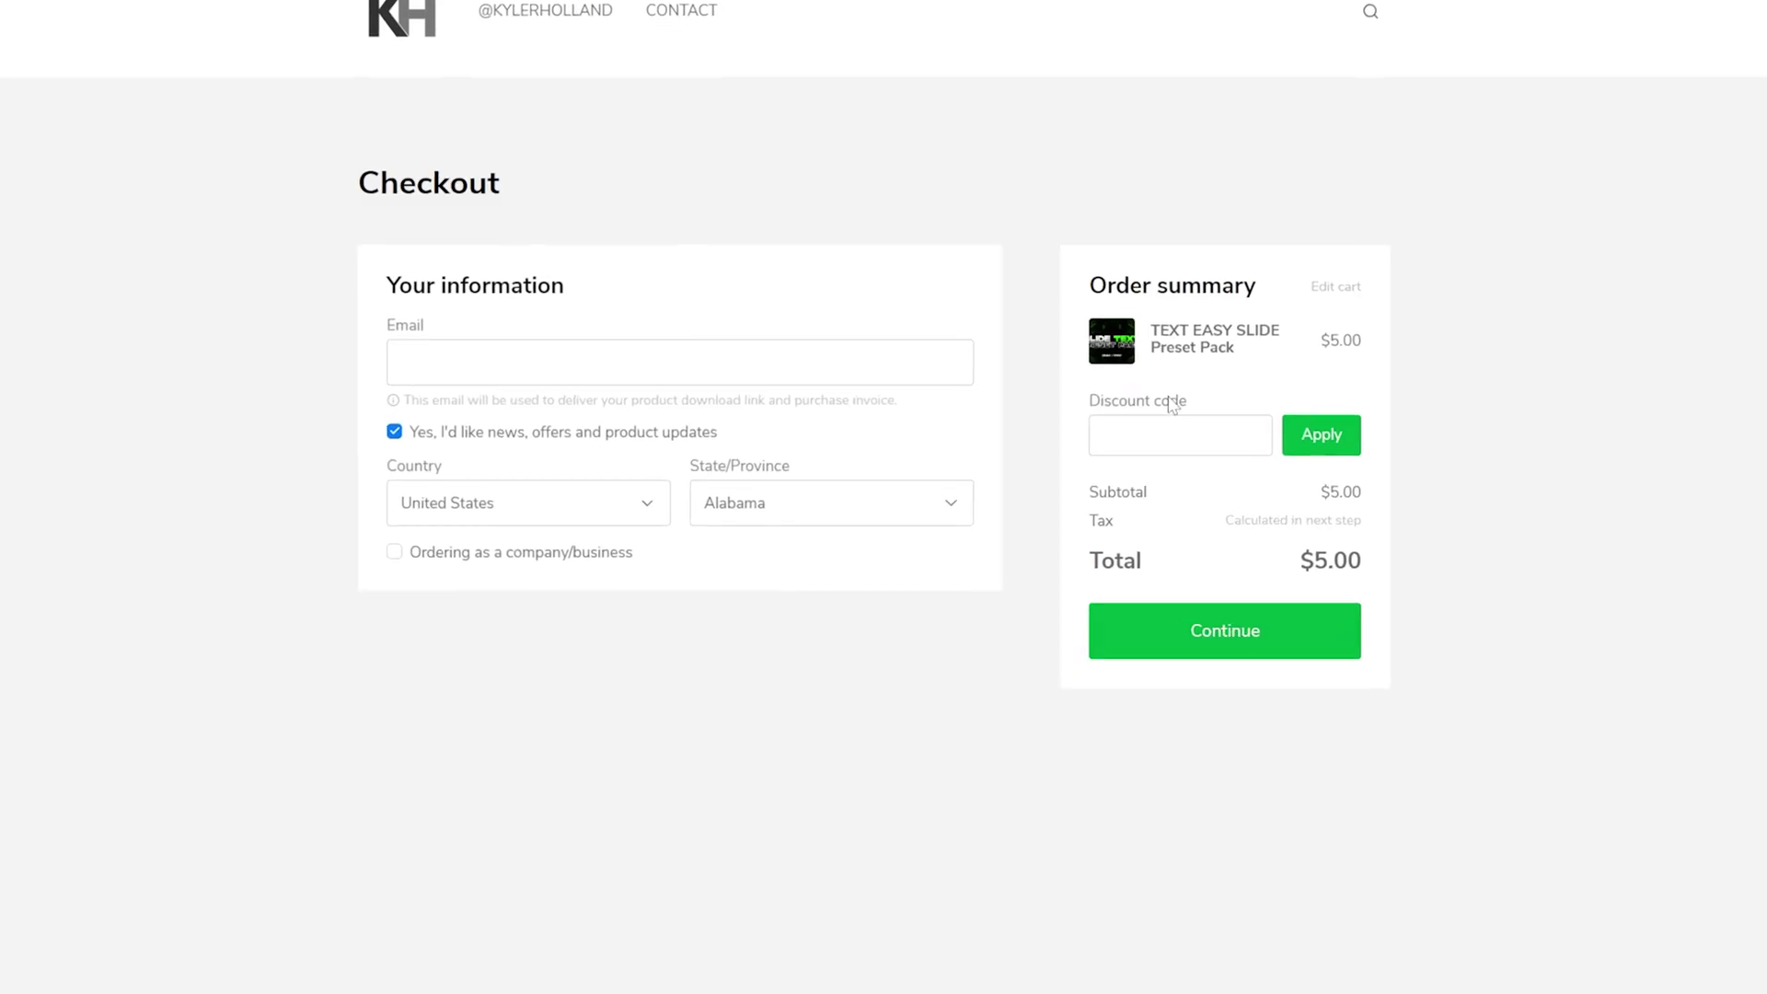
{"action": "key", "text": "ctrl+v"}
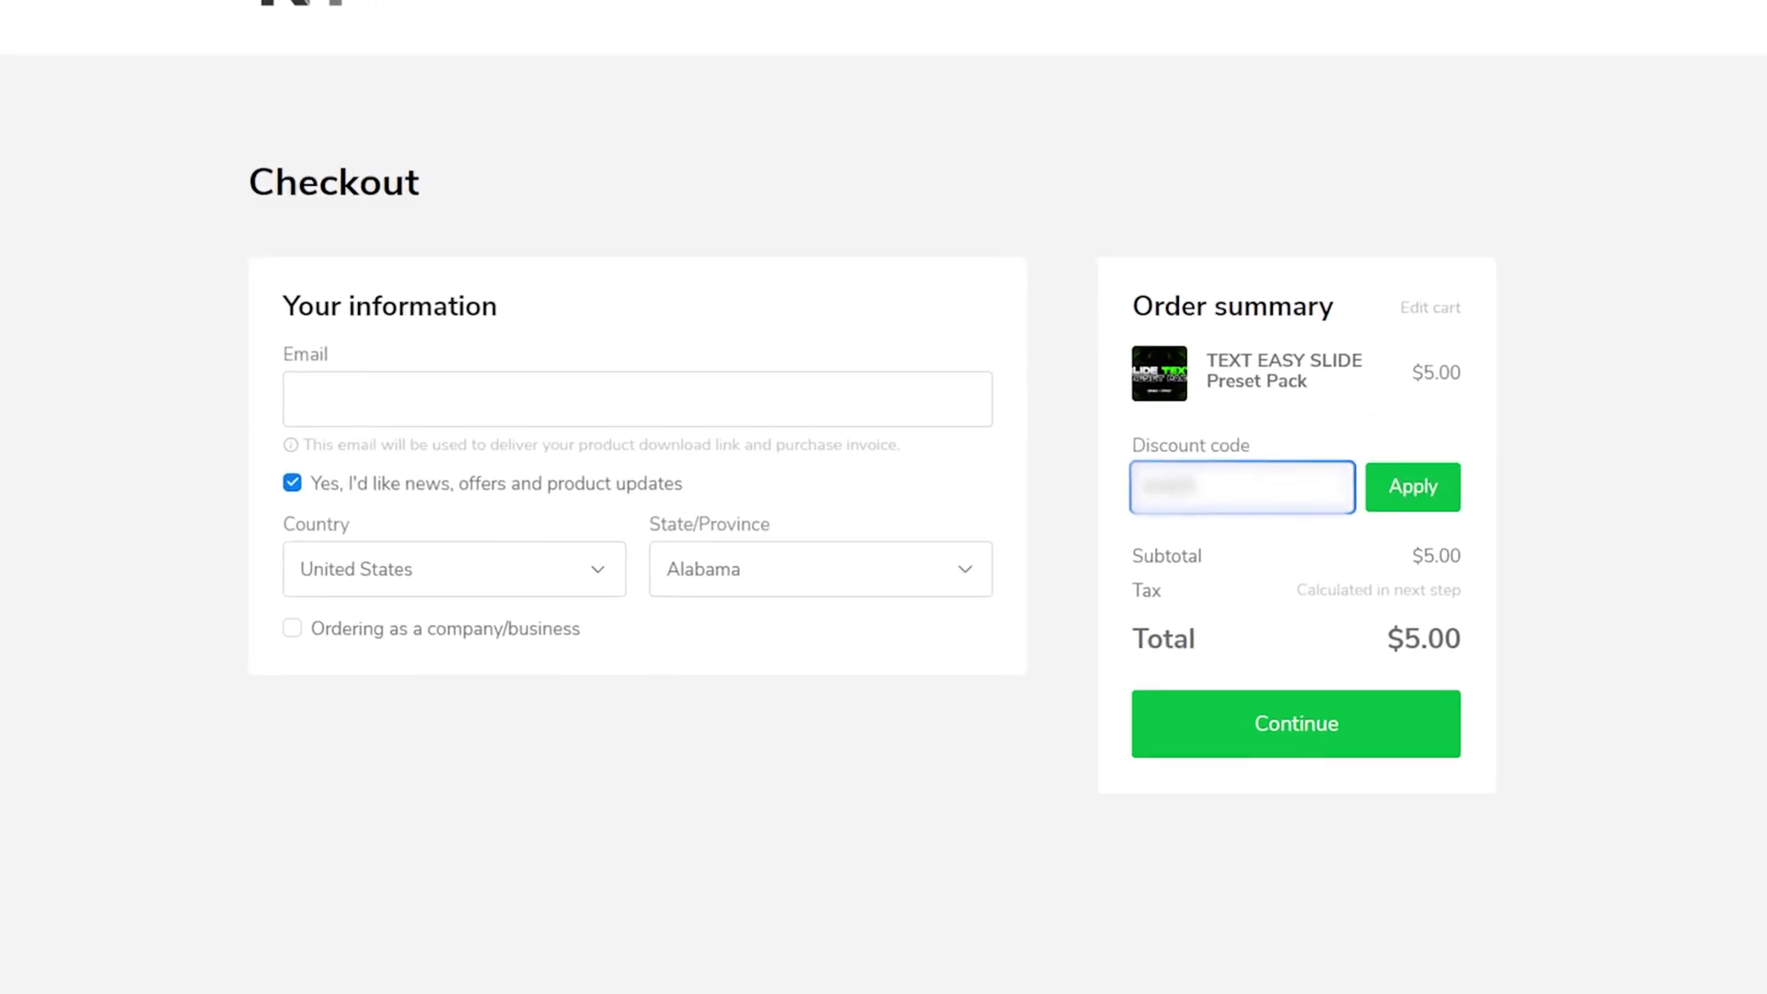
{"action": "key", "text": "Return"}
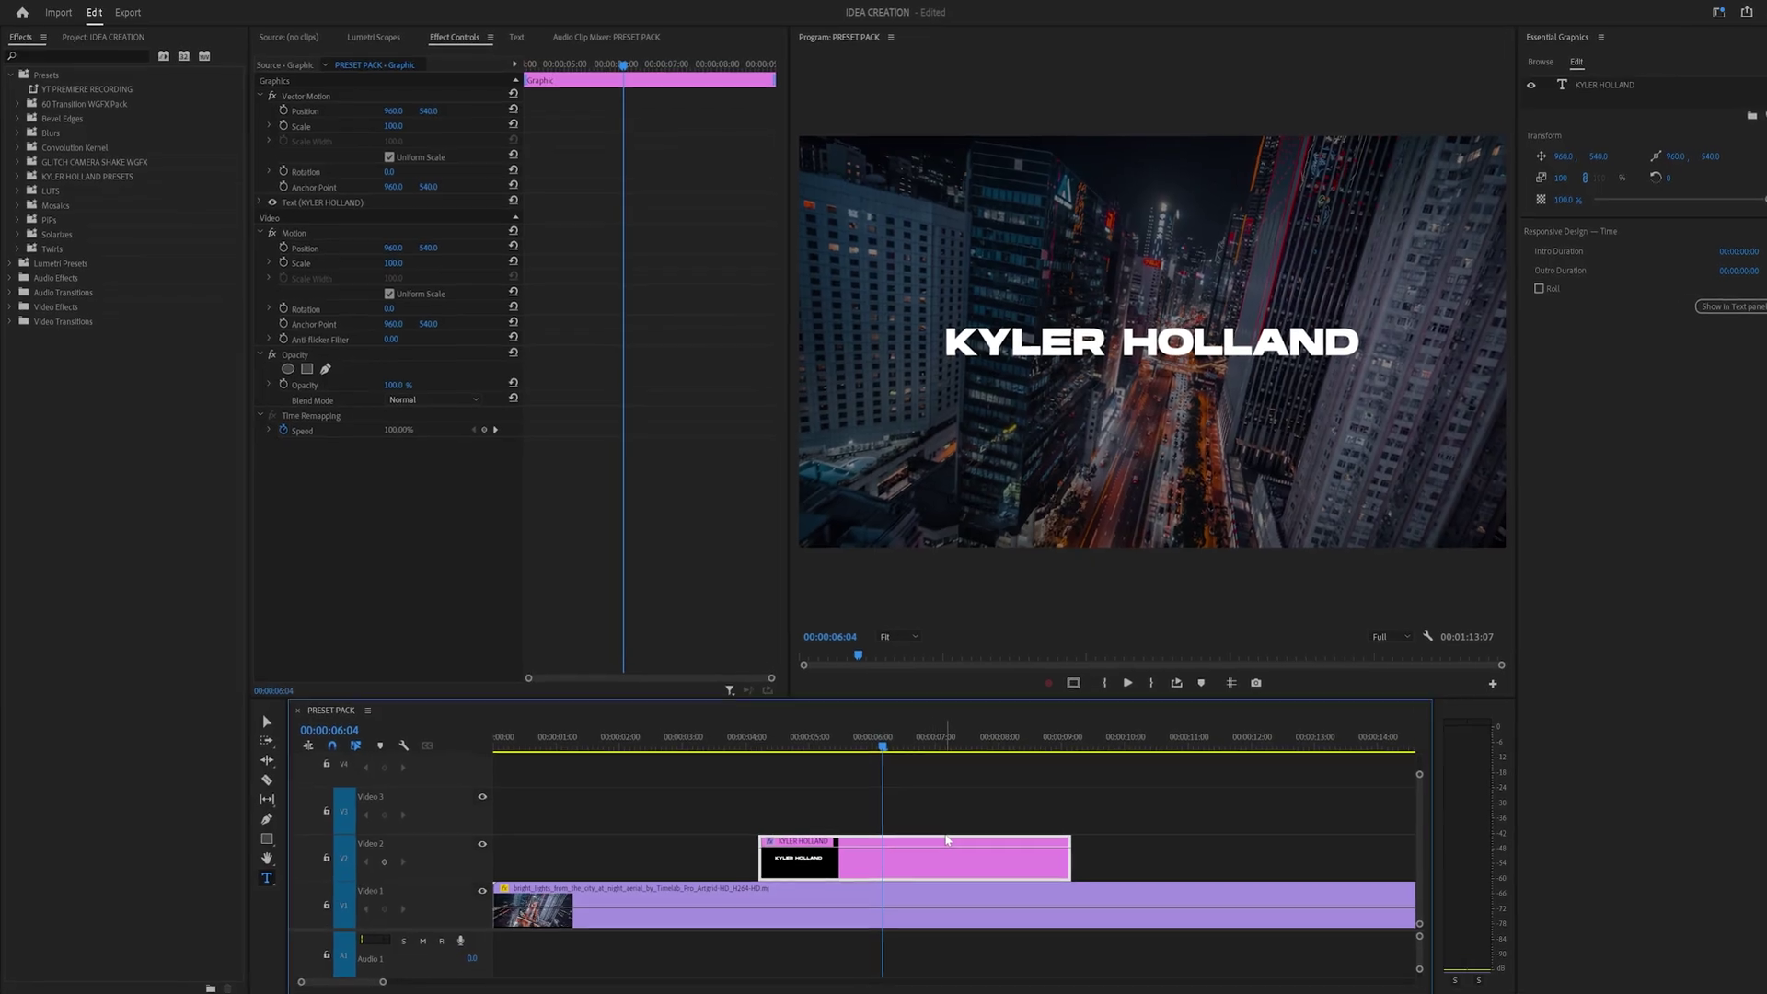
- Import the KH TEXT EASY SLIDE PRESET PACK preset file through Presets > Import Presets
{"action": "left_click", "coordinate": [924, 892]}
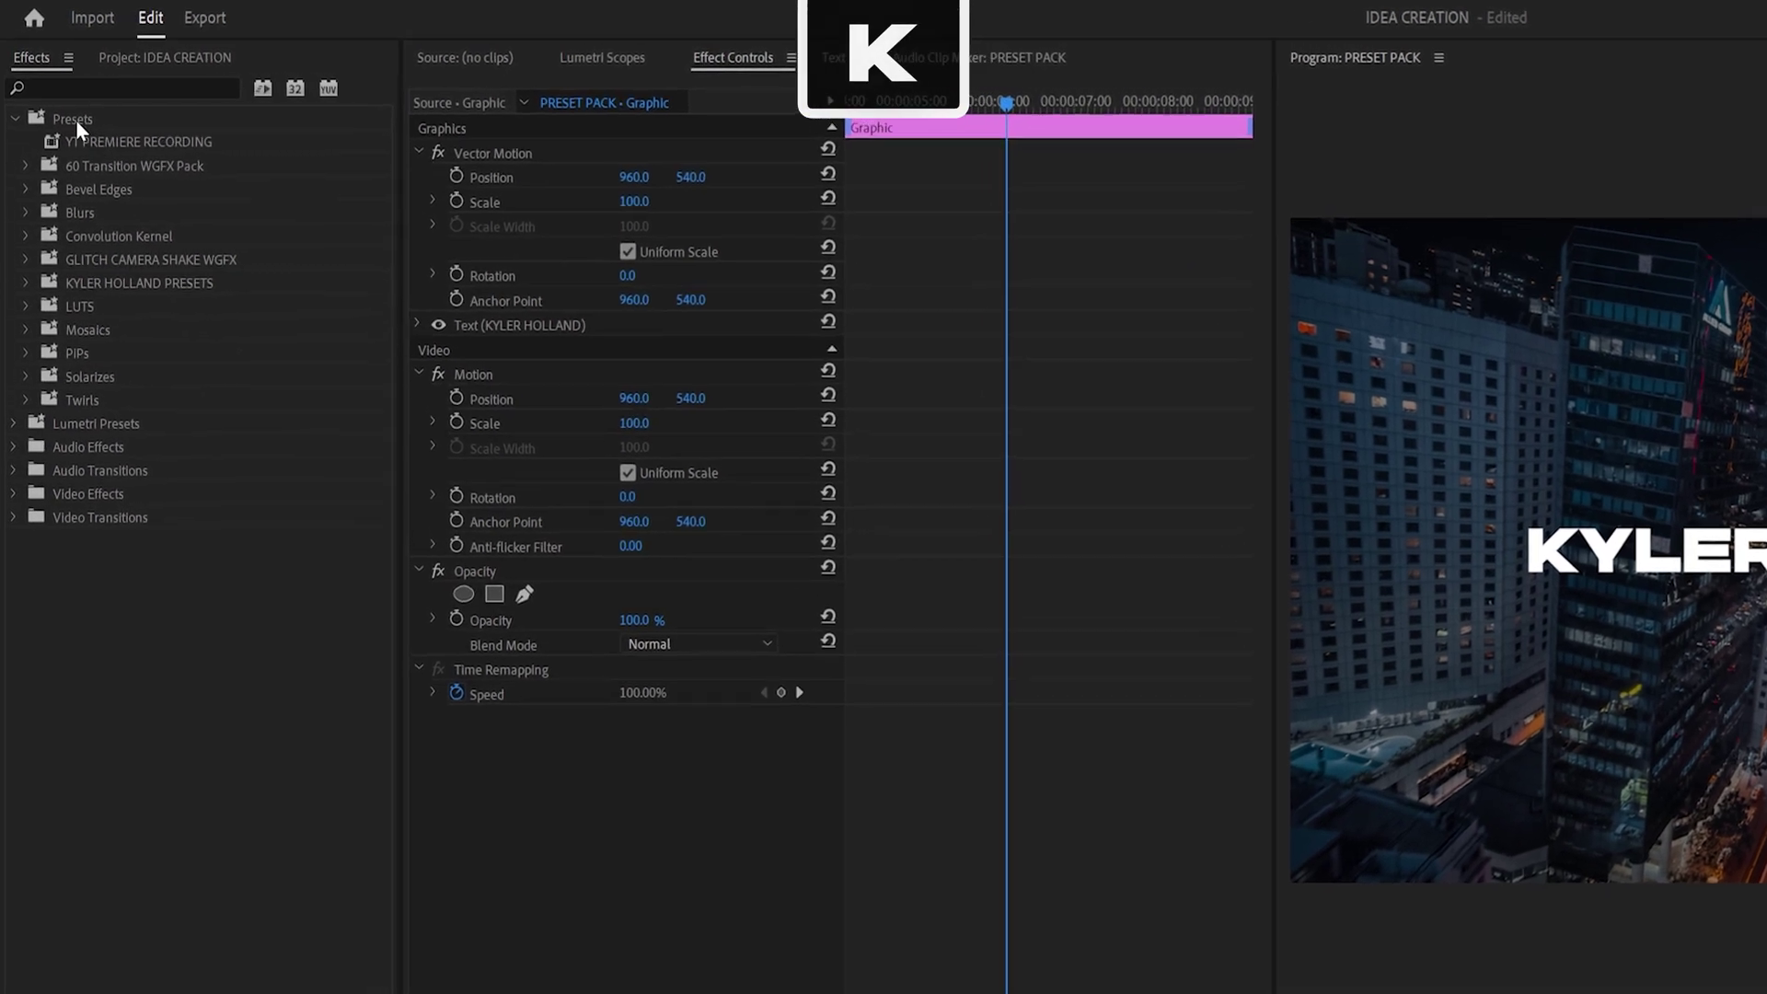
{"action": "right_click", "coordinate": [76, 129]}
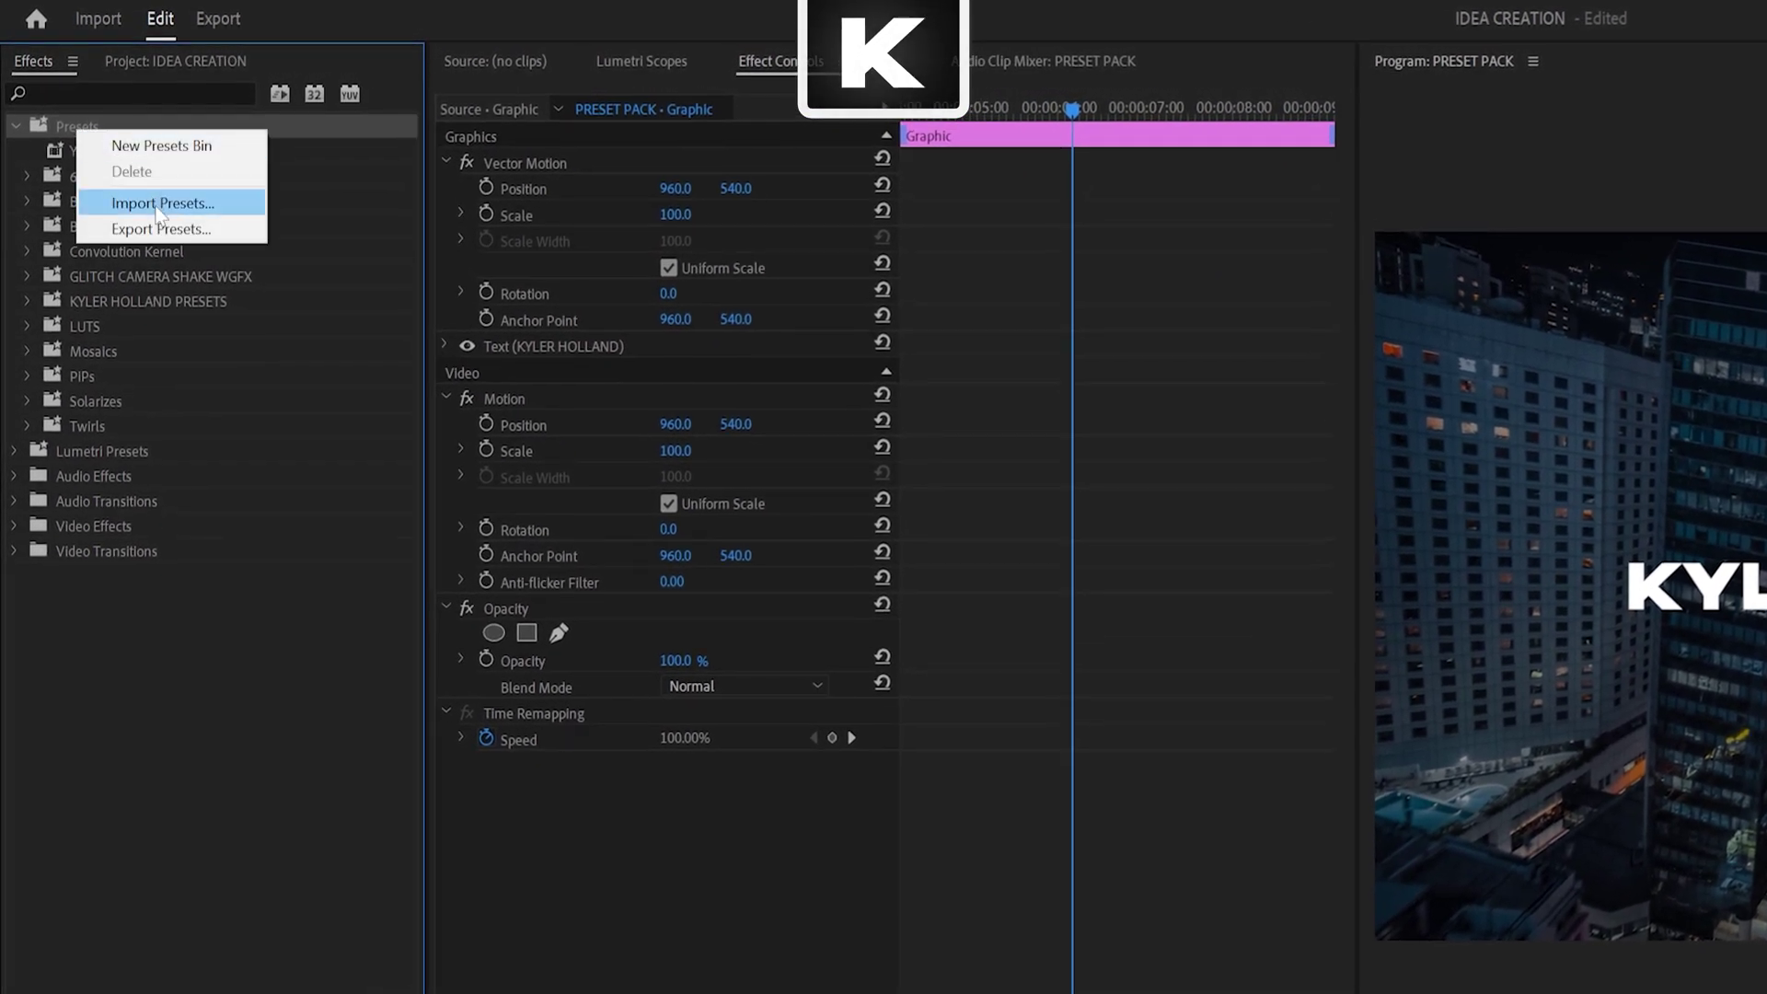
{"action": "left_click", "coordinate": [158, 210]}
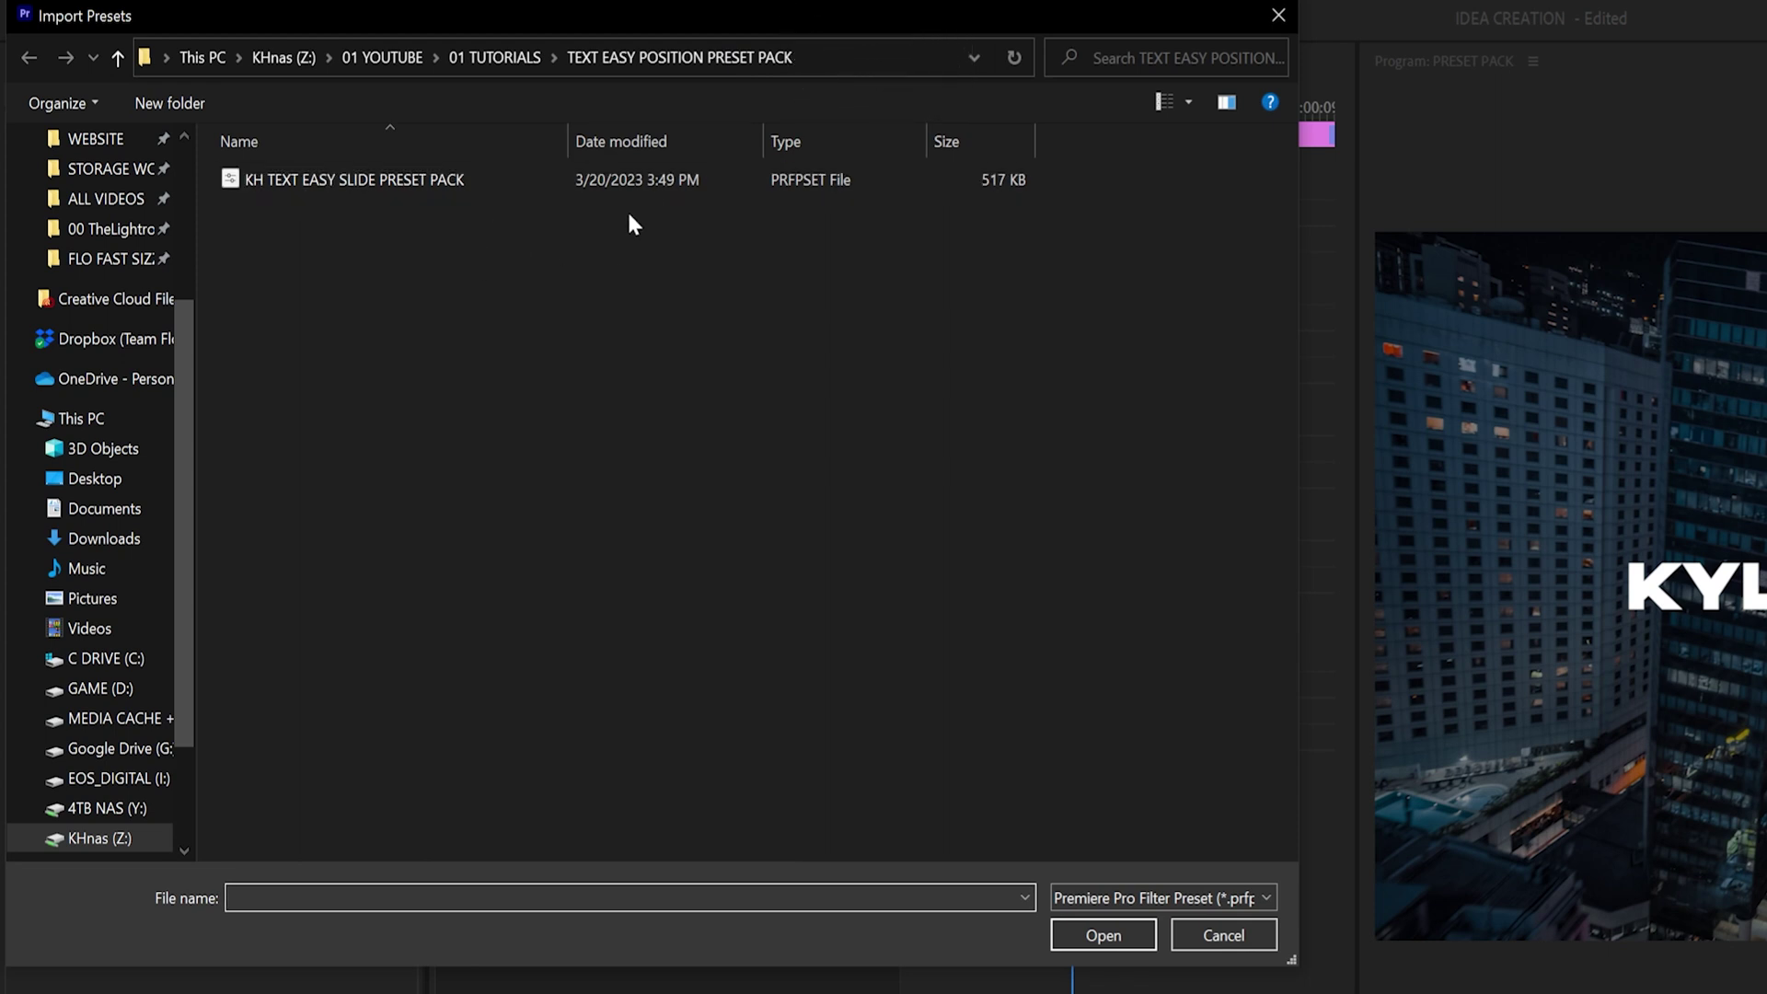
{"action": "left_click", "coordinate": [460, 184]}
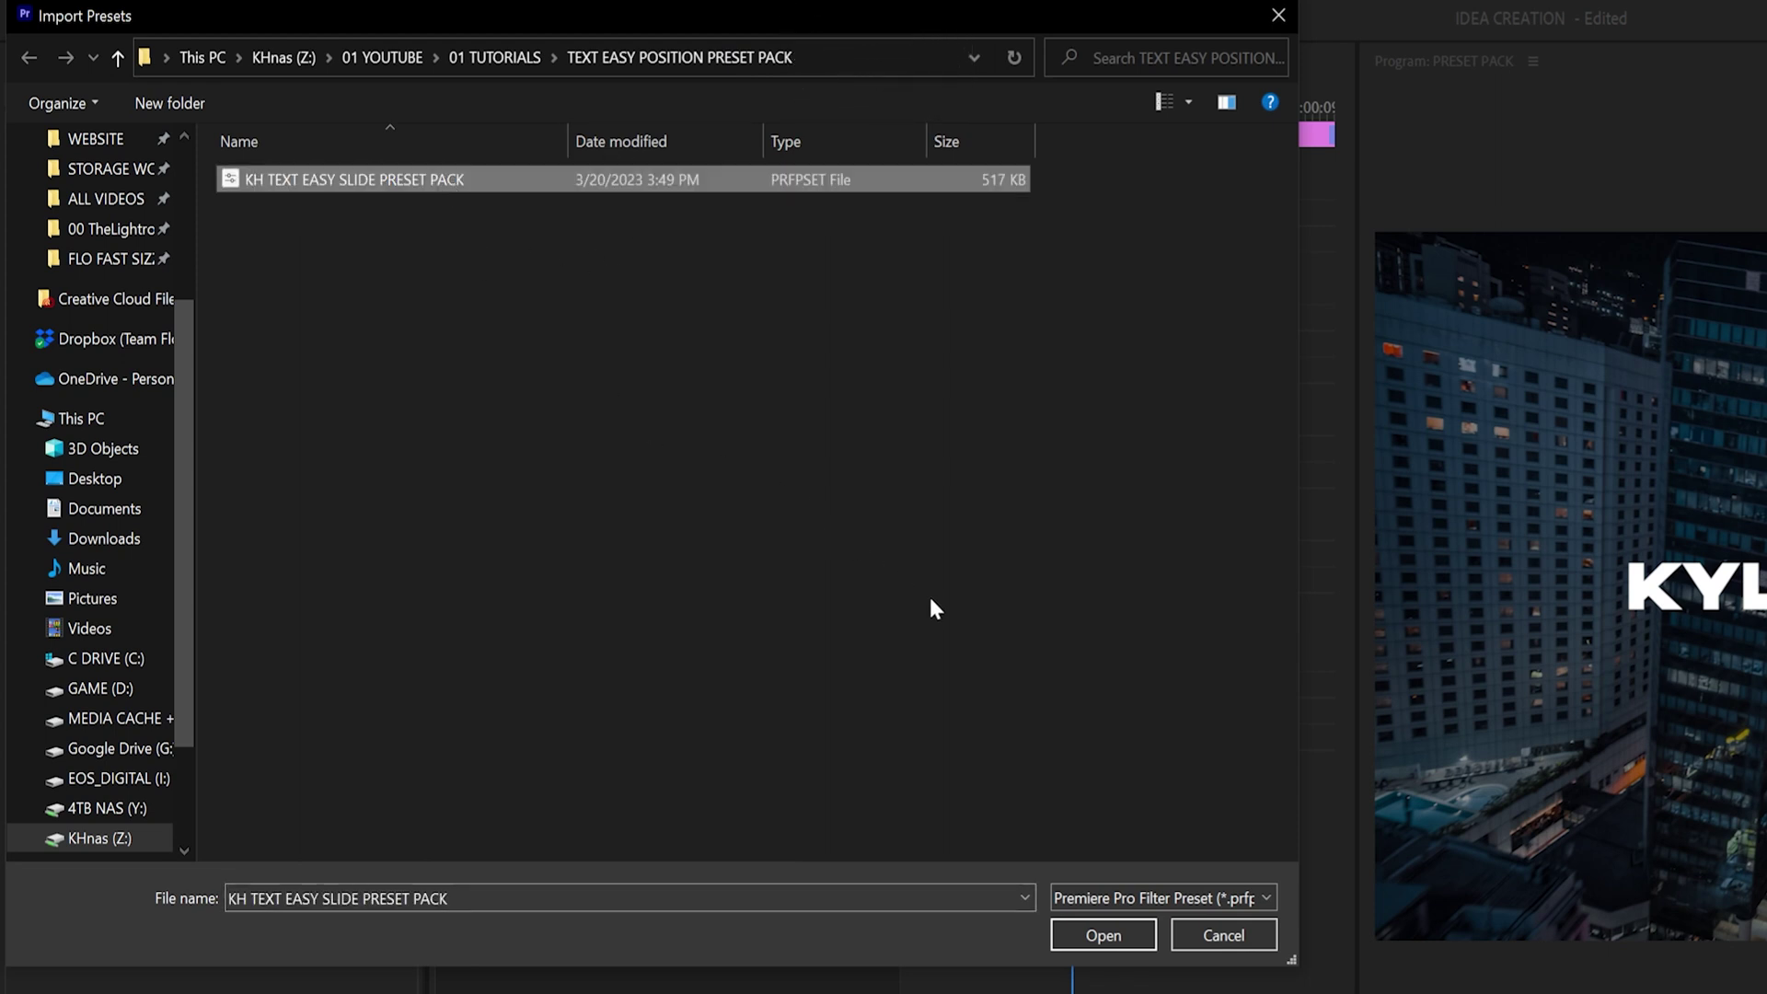
{"action": "left_click", "coordinate": [1128, 926]}
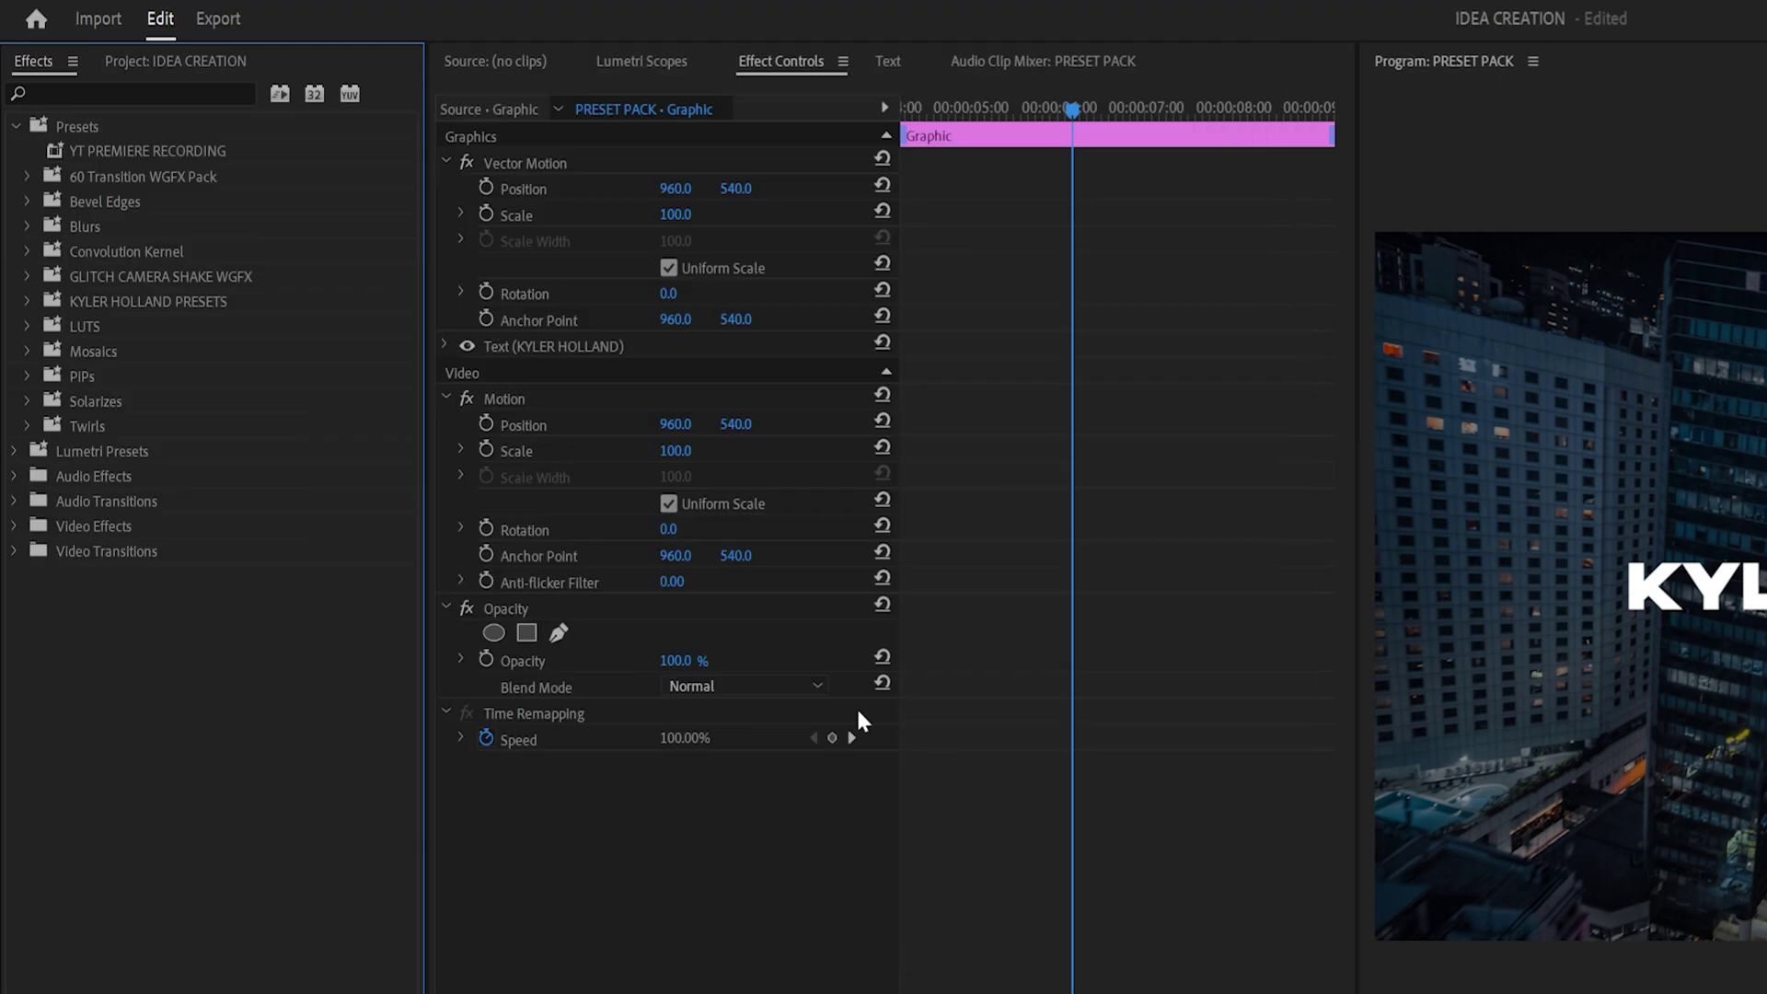
- Expand KYLER HOLLAND PRESETS > TRANSITIONS and open the SLIDE DOWN, LEFT, RIGHT and UP folders
{"action": "left_click", "coordinate": [25, 300]}
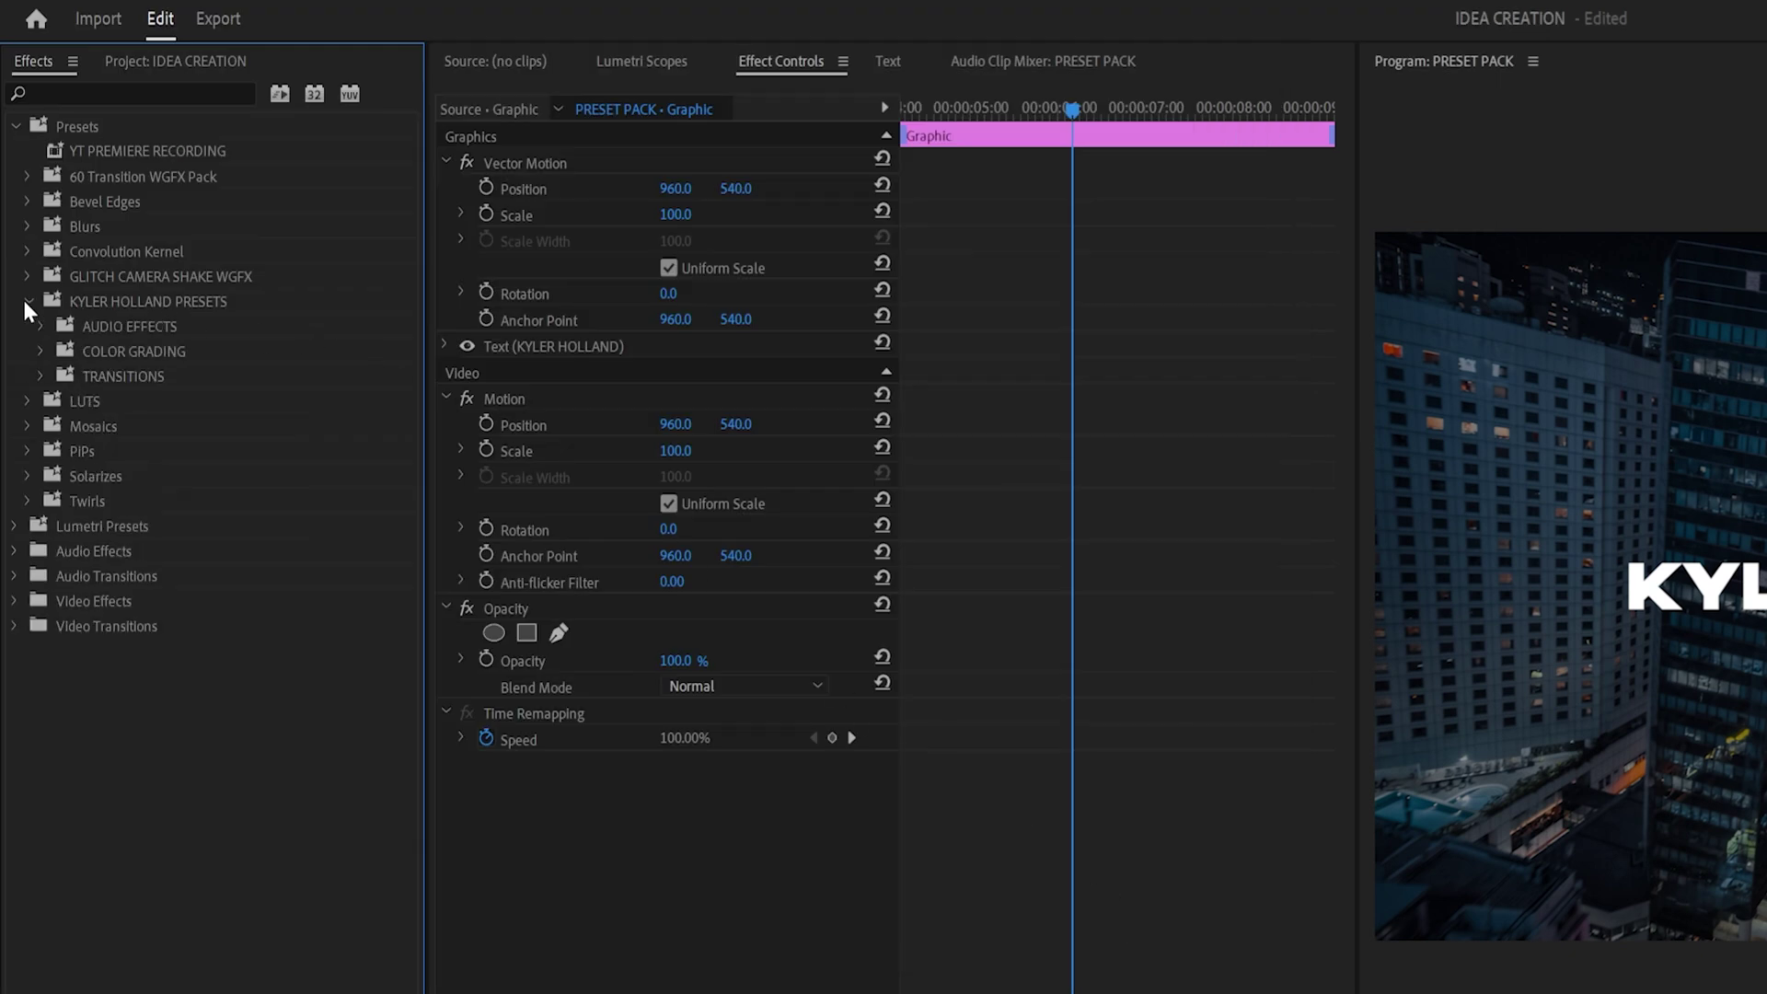
{"action": "left_click", "coordinate": [41, 375]}
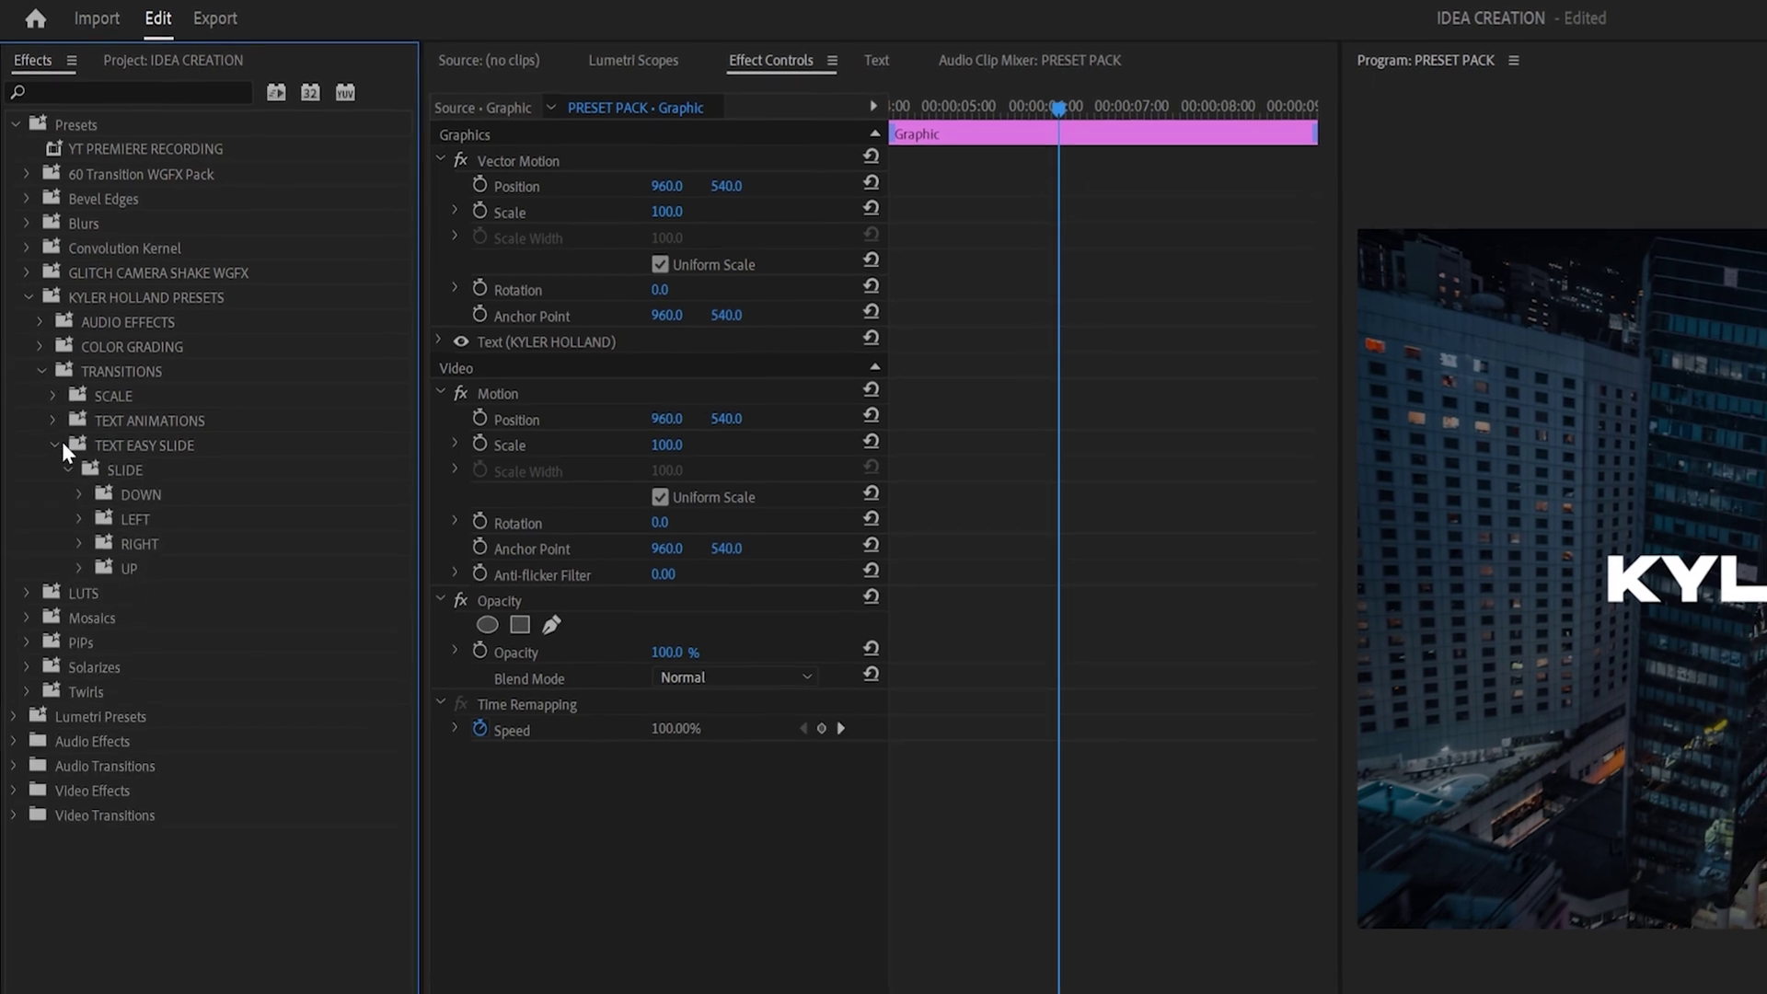
{"action": "left_click", "coordinate": [78, 484]}
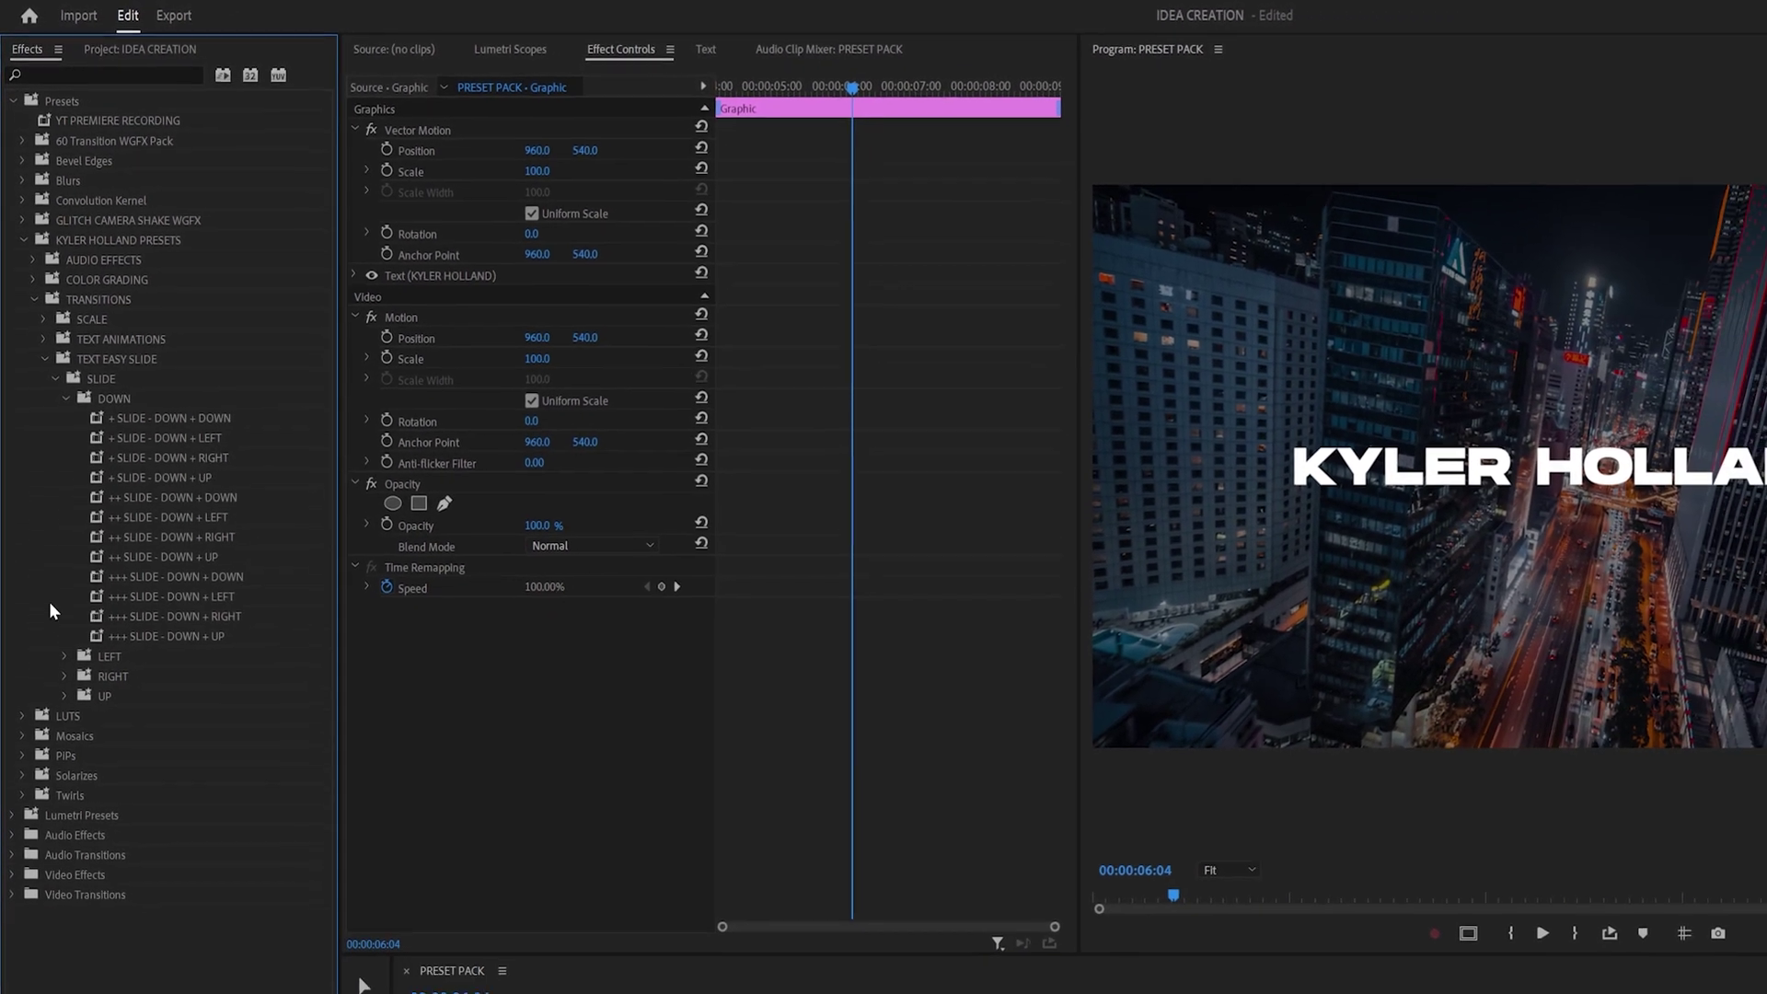
{"action": "left_click", "coordinate": [64, 656]}
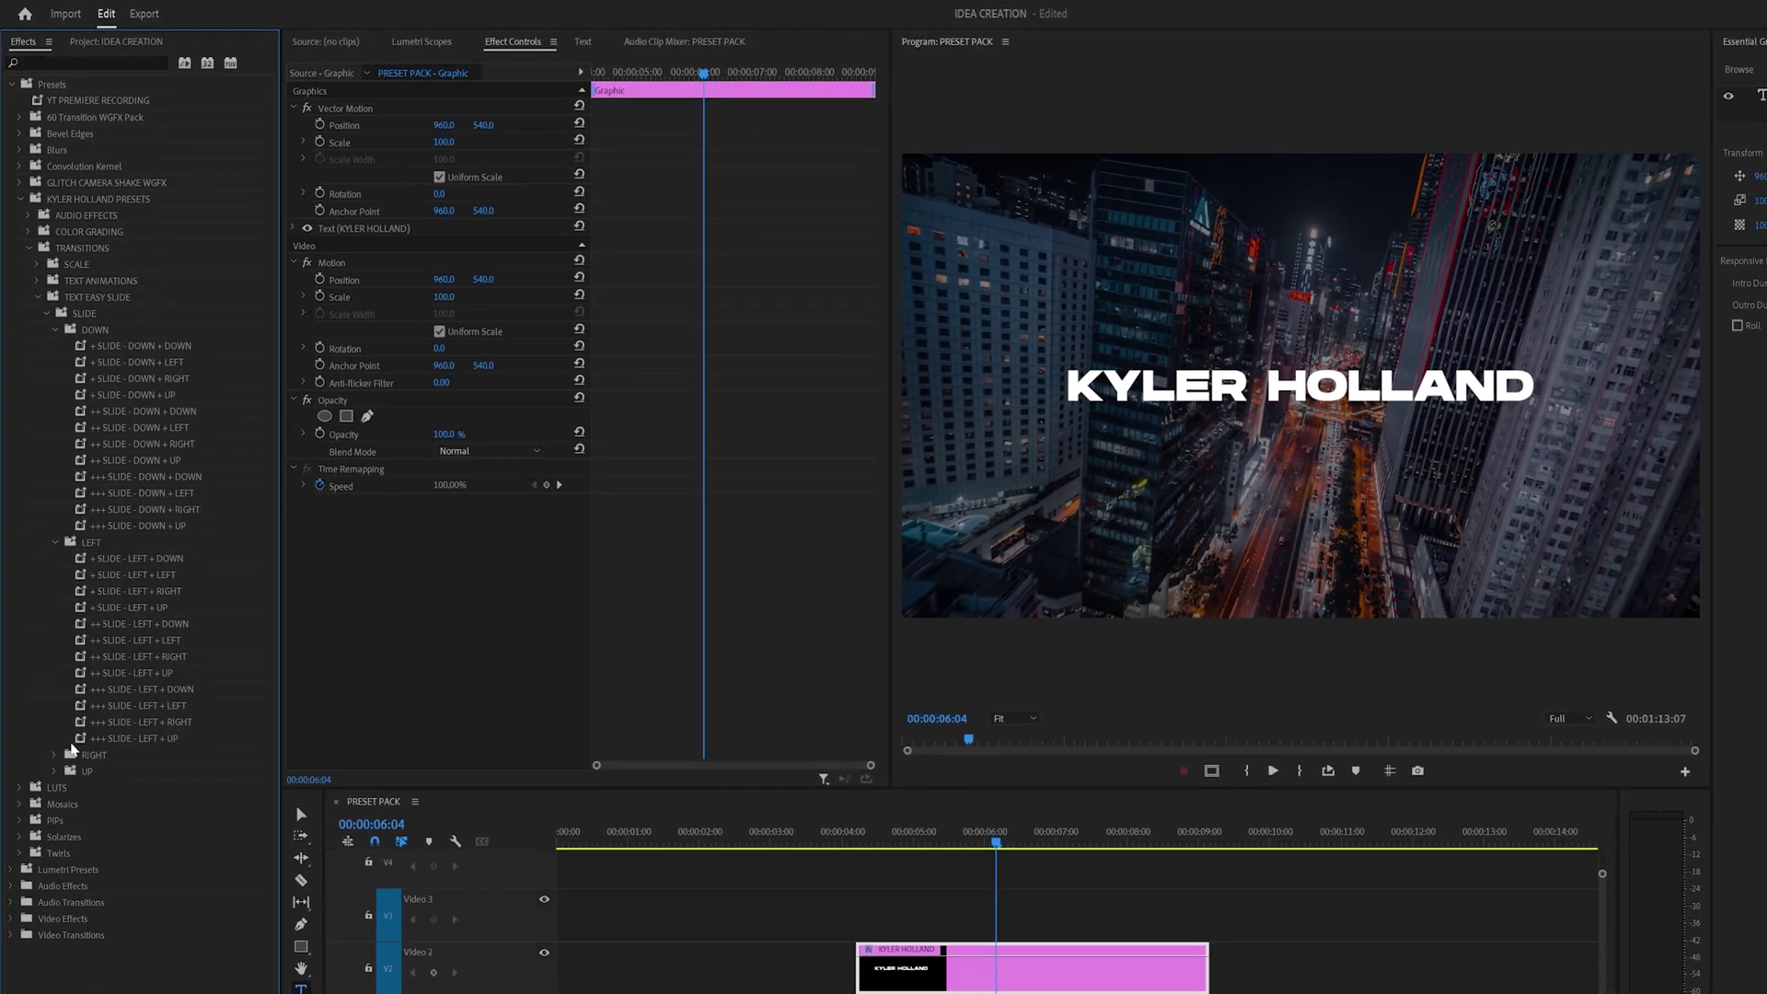
{"action": "left_click", "coordinate": [64, 676]}
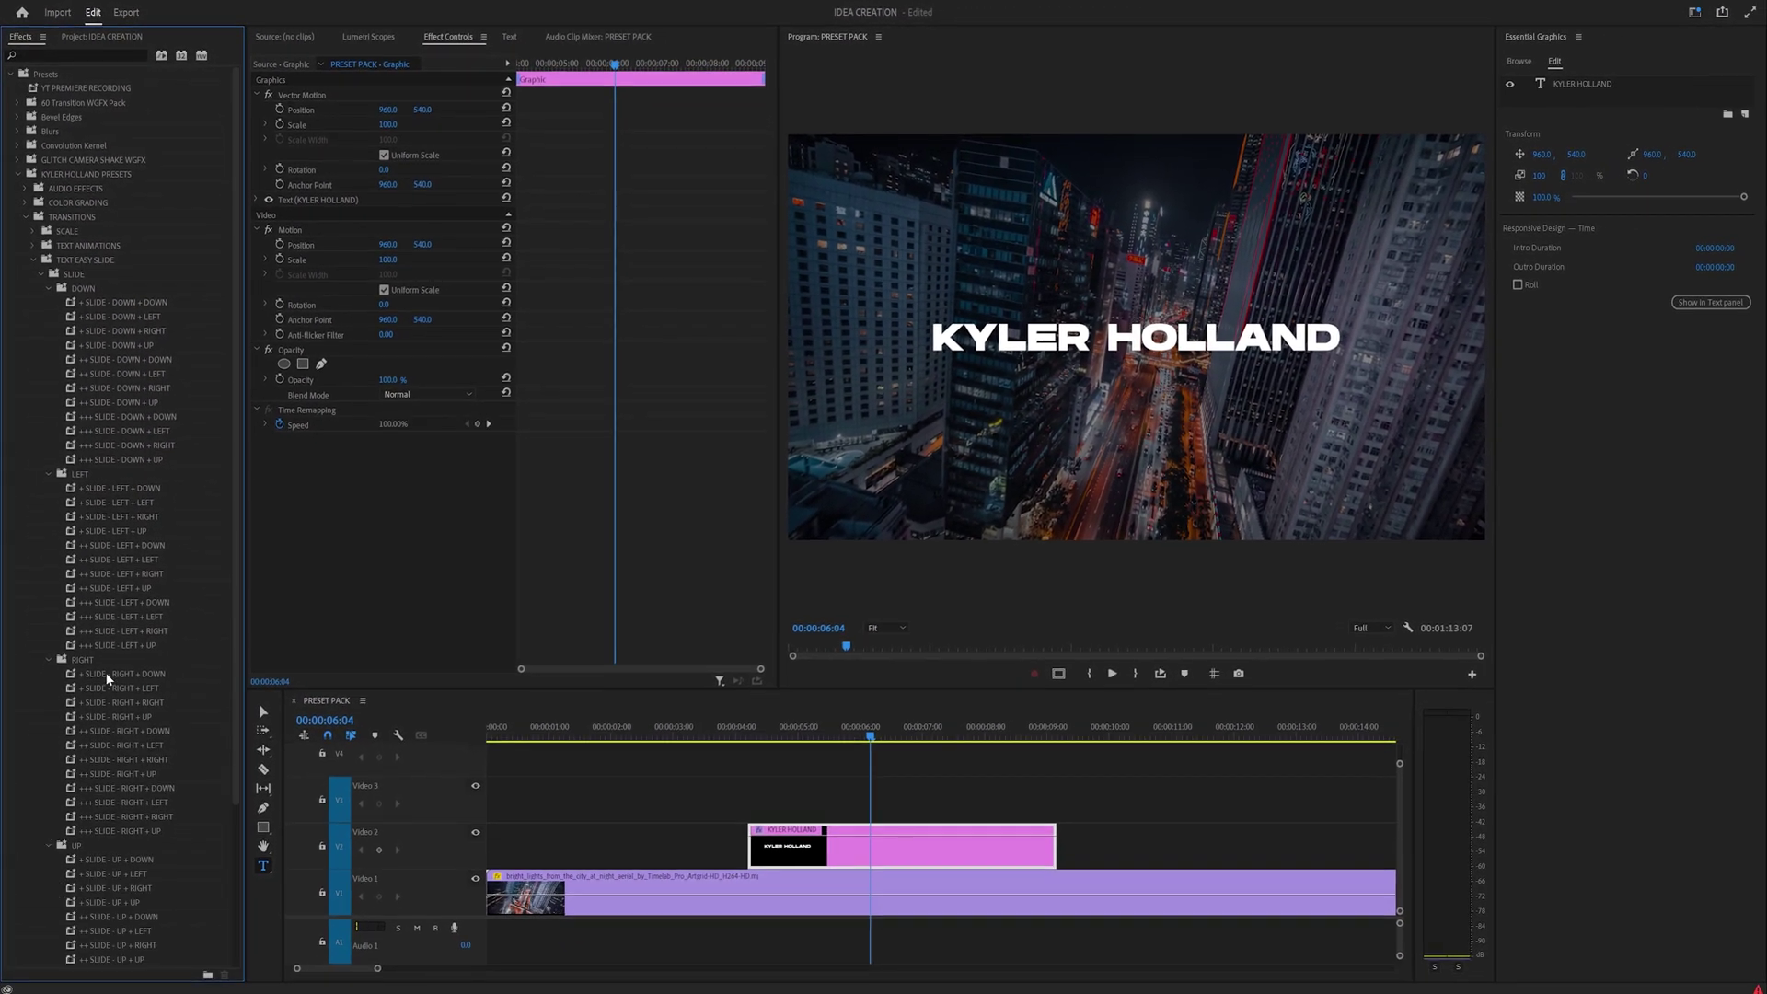
{"action": "left_click", "coordinate": [51, 914]}
{"action": "scroll", "coordinate": [228, 358], "scroll_direction": "down", "scroll_amount": 2}
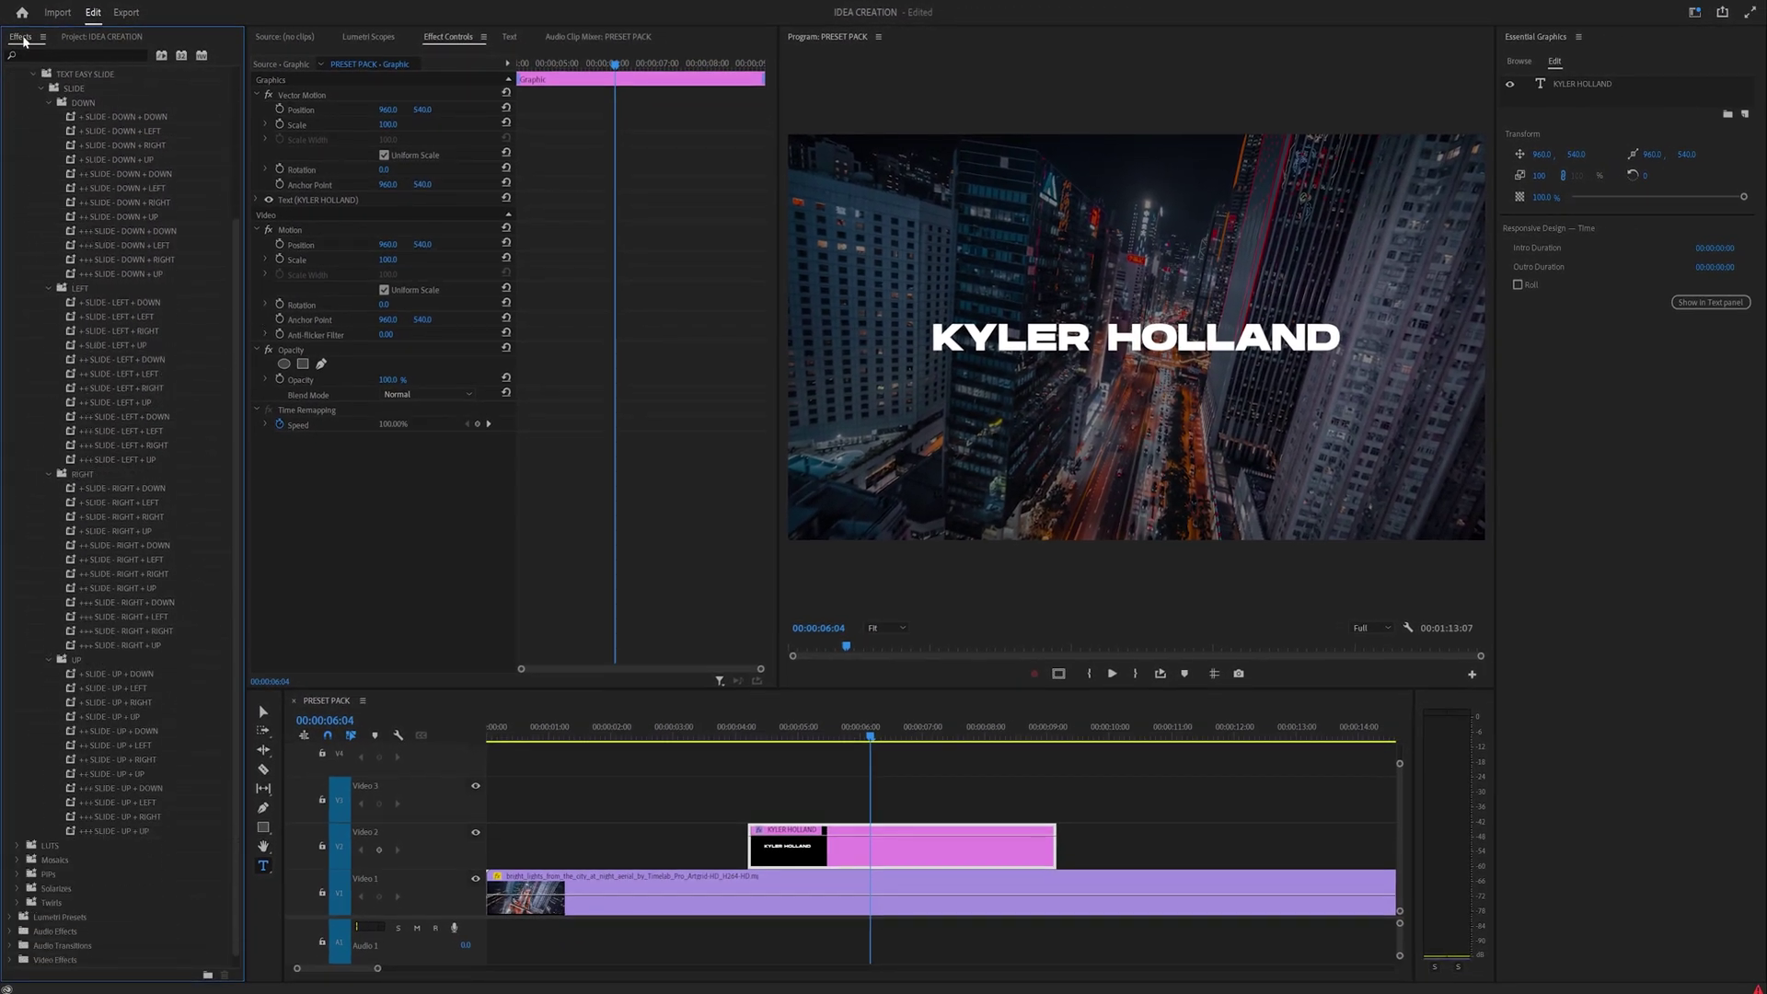
- Redock the Effects panel back beside the Project panel
{"action": "left_click_drag", "start_coordinate": [23, 41], "coordinate": [583, 175]}
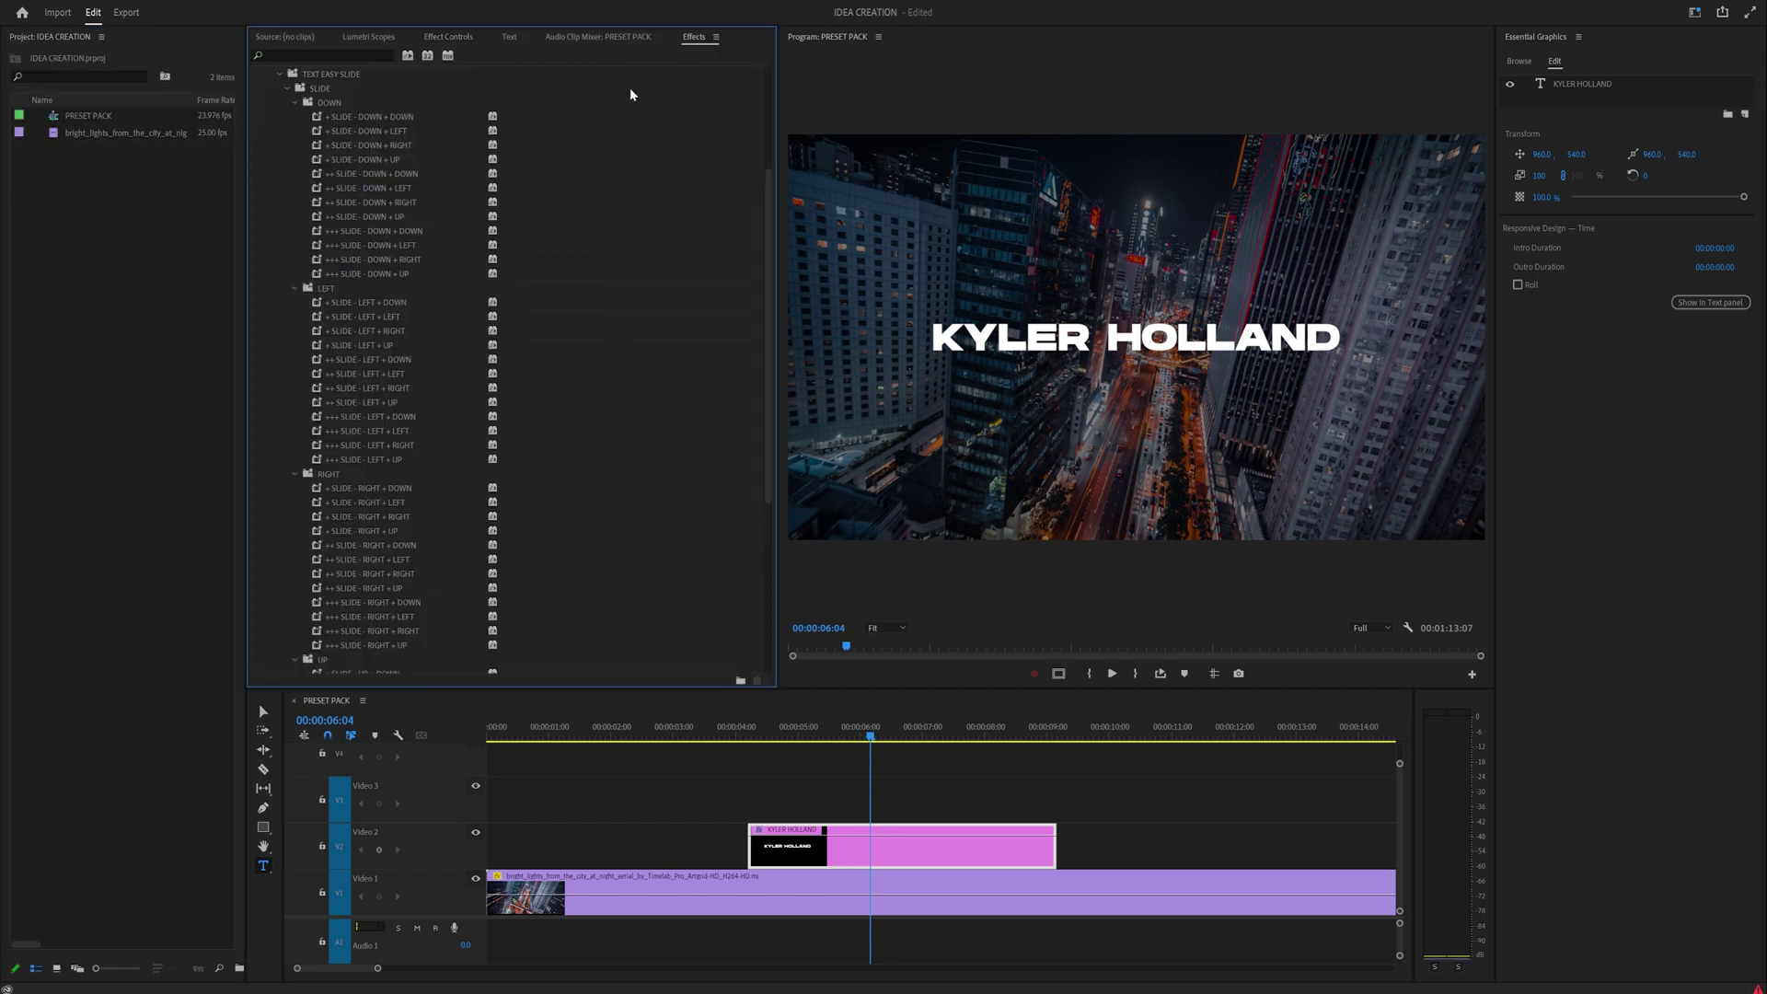
{"action": "left_click_drag", "start_coordinate": [694, 46], "coordinate": [92, 302]}
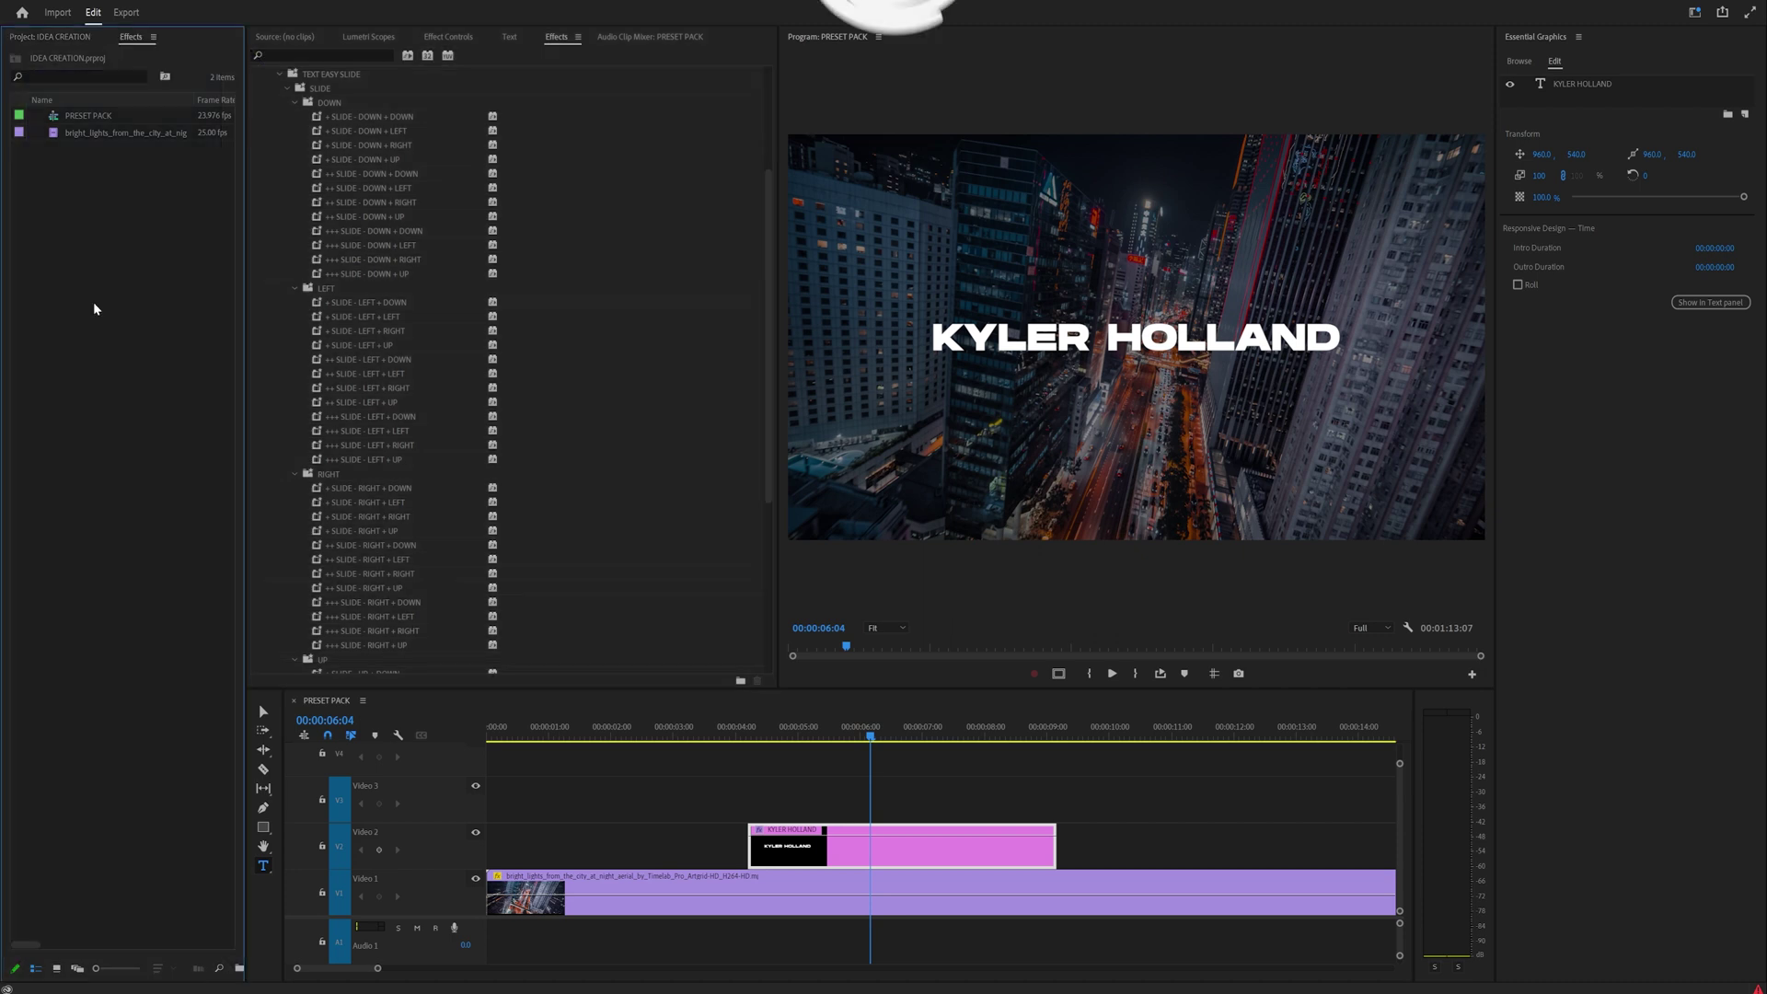
{"action": "scroll", "coordinate": [101, 368], "scroll_direction": "up", "scroll_amount": 3}
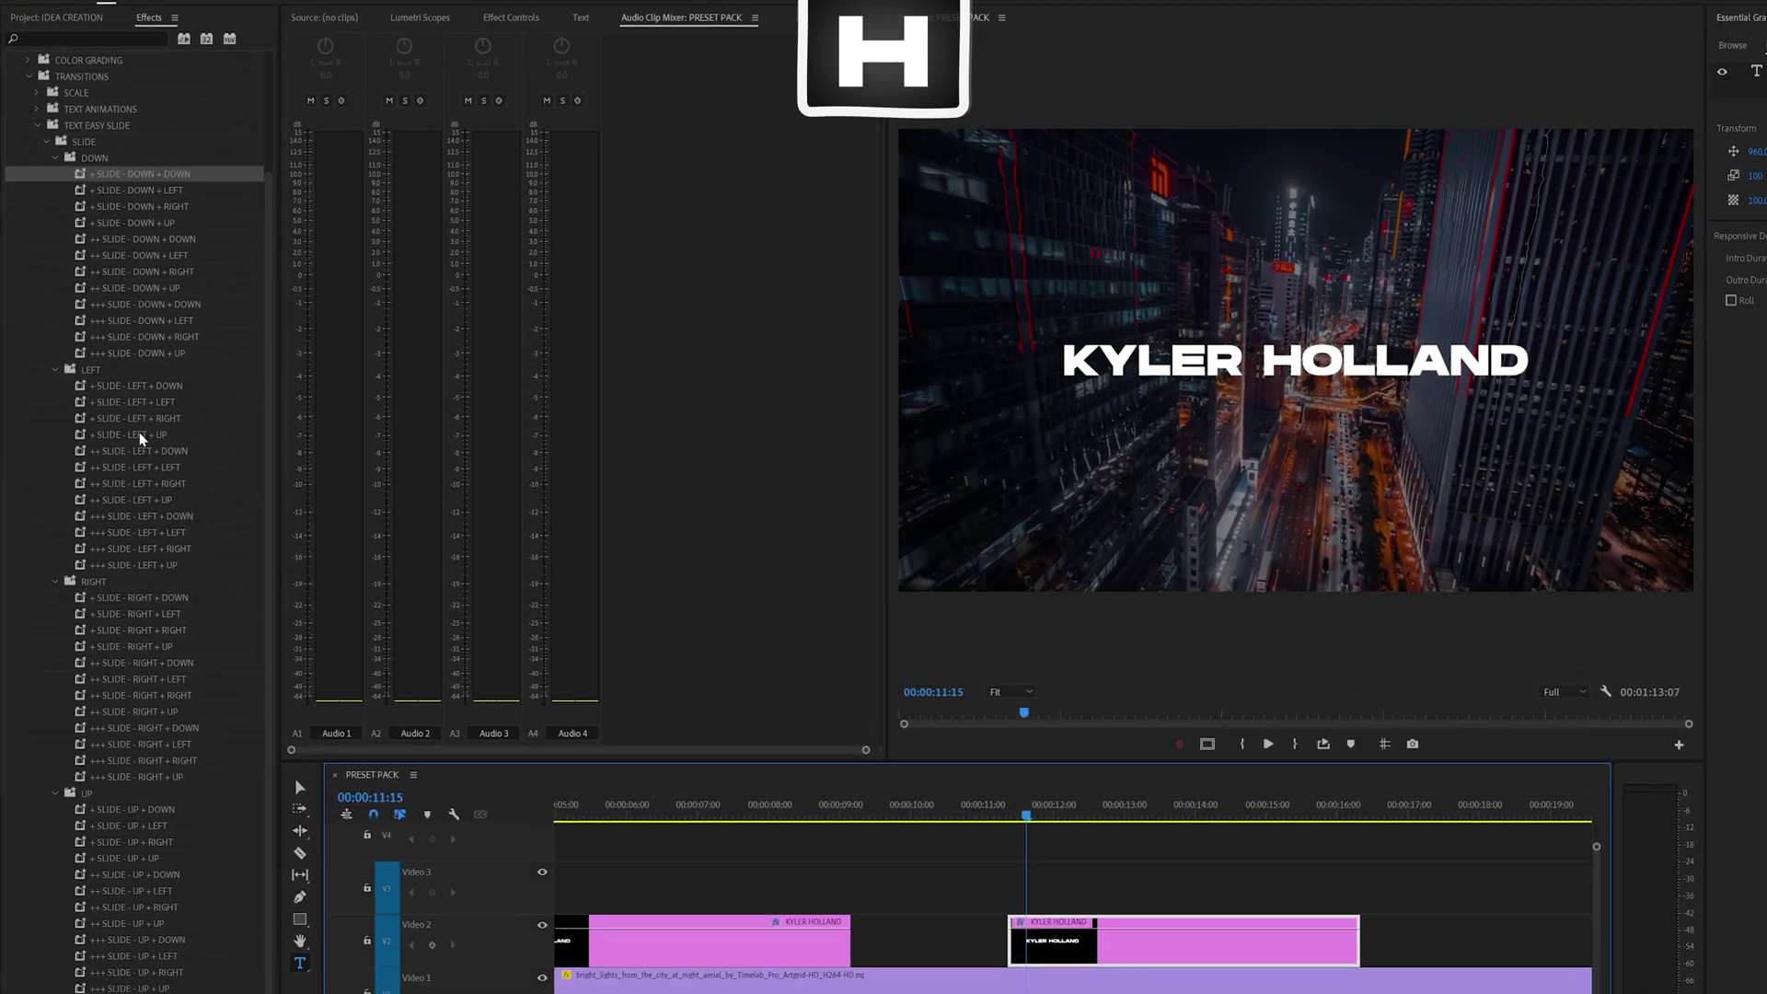
- Apply the + SLIDE - DOWN + DOWN preset to the title and scrub through its slide-in
{"action": "left_click", "coordinate": [138, 255]}
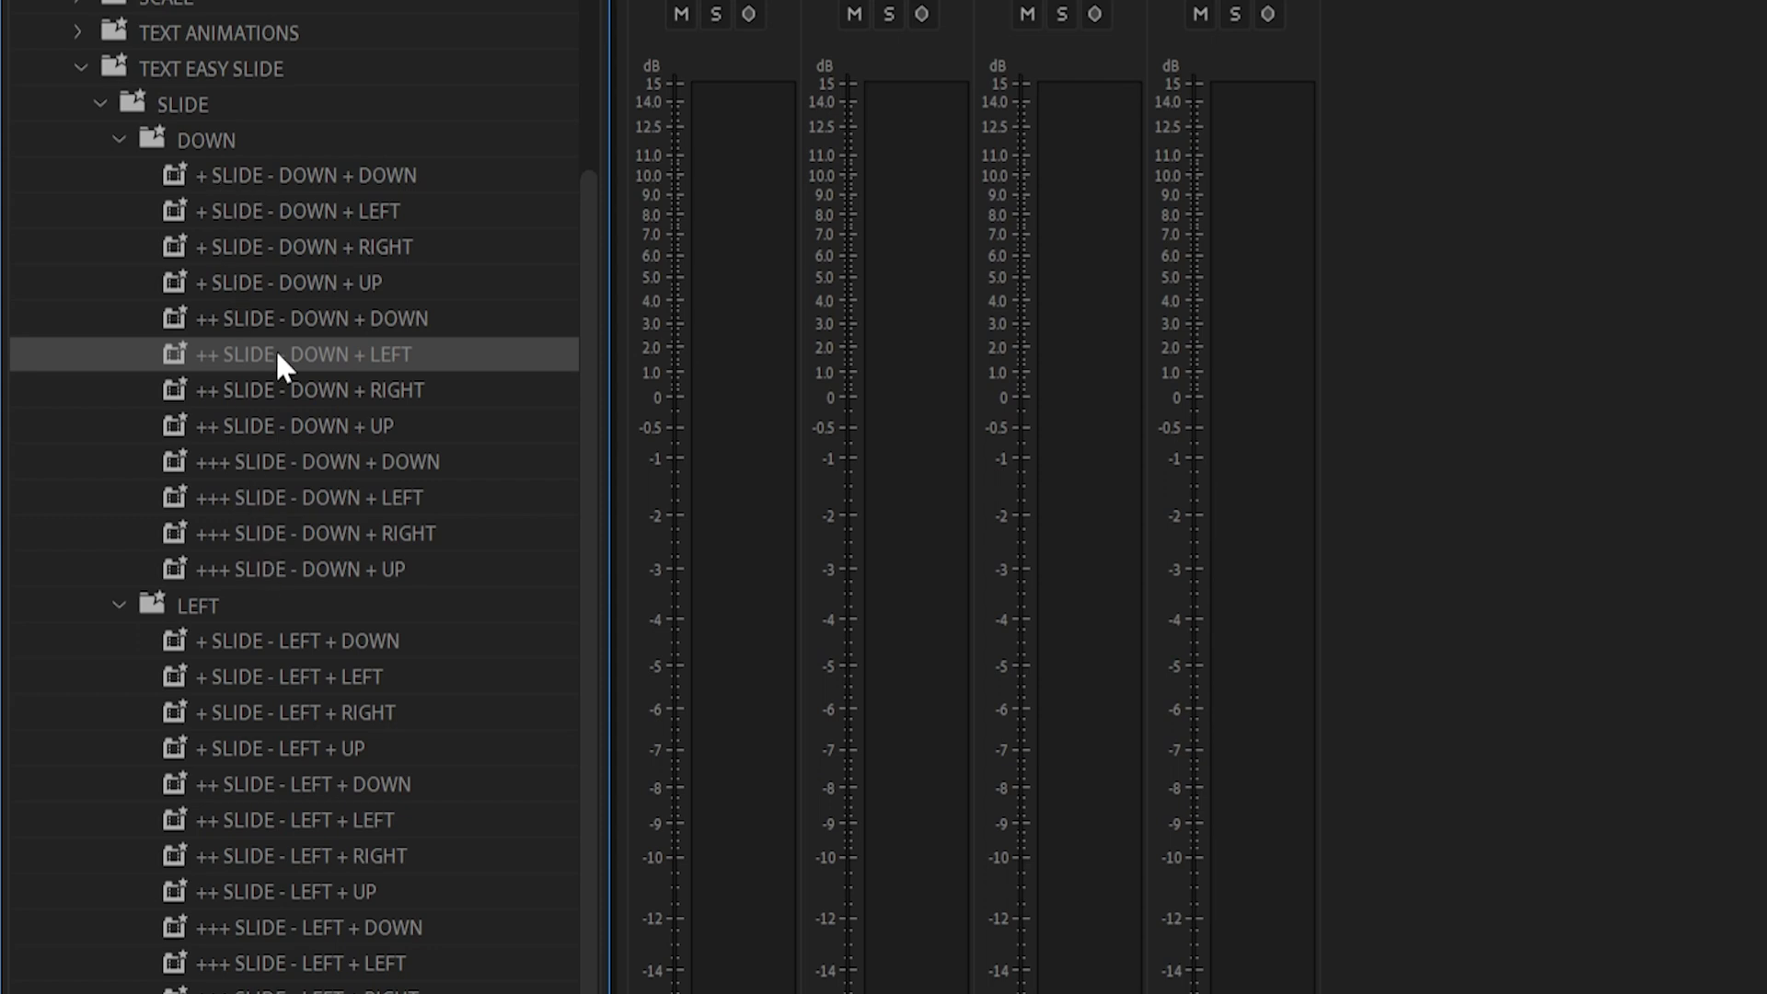
{"action": "left_click", "coordinate": [306, 176]}
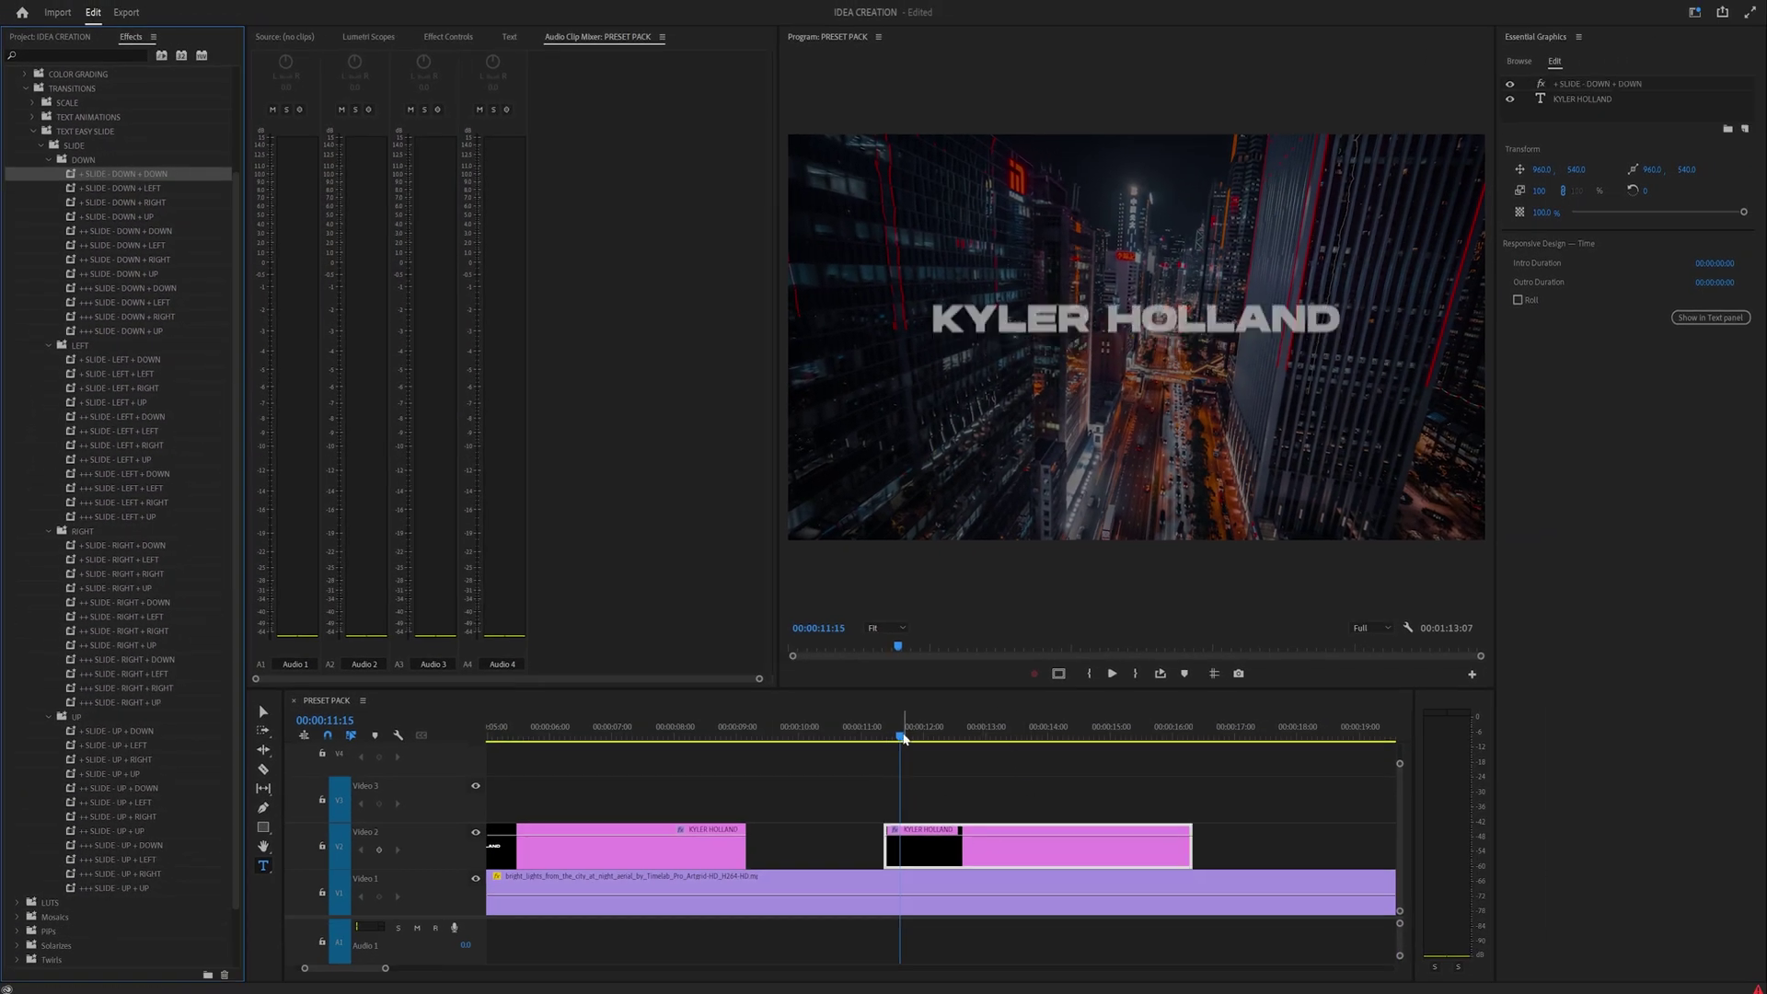
{"action": "left_click", "coordinate": [885, 733]}
{"action": "left_click_drag", "start_coordinate": [885, 733], "coordinate": [941, 732]}
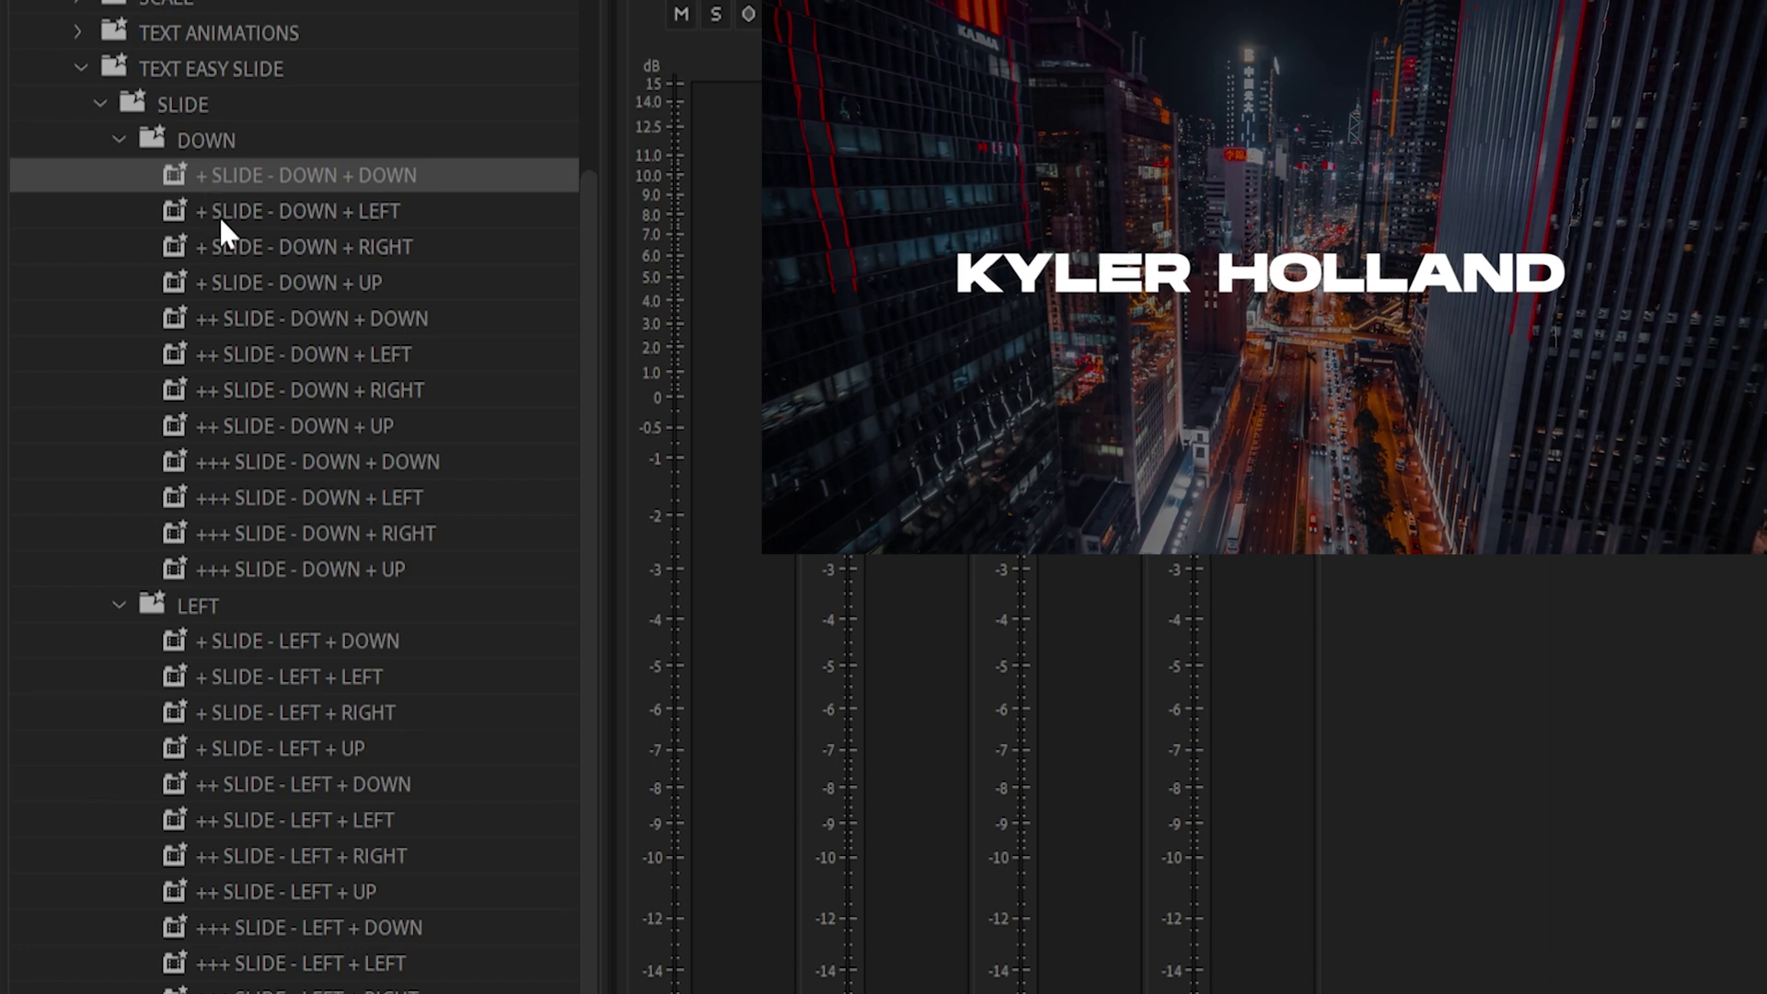
{"action": "left_click", "coordinate": [271, 462]}
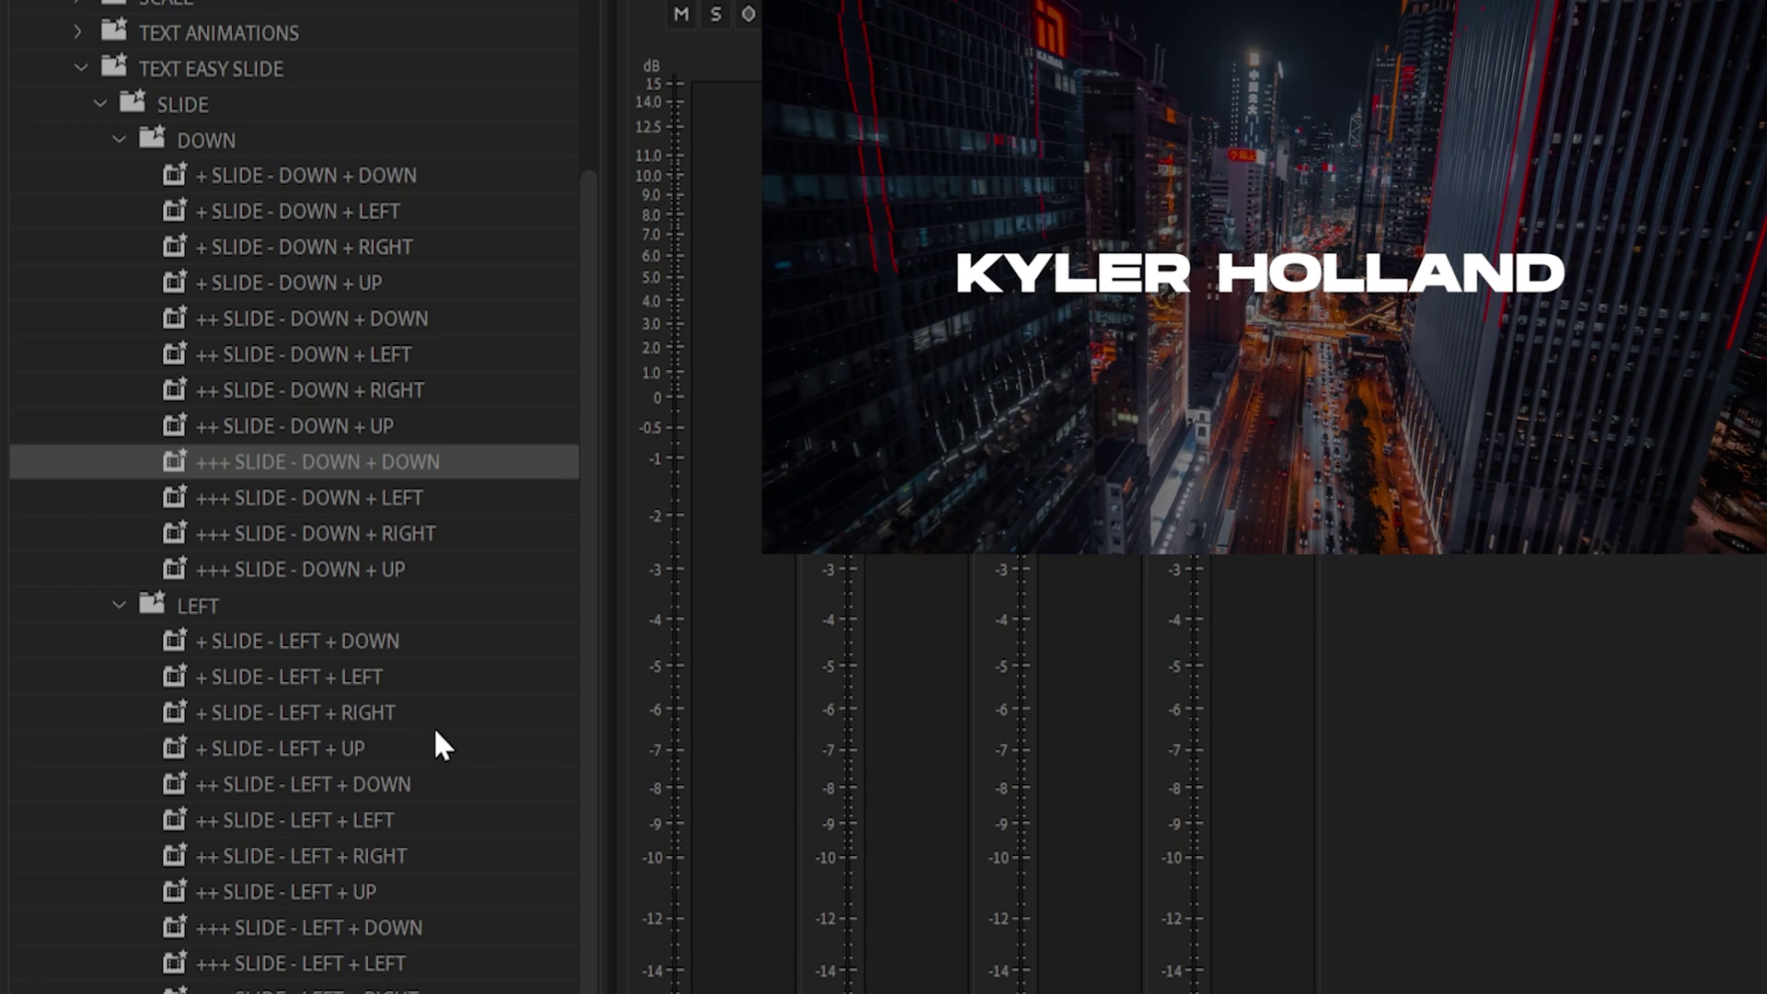
{"action": "left_click", "coordinate": [306, 331]}
{"action": "left_click", "coordinate": [304, 380]}
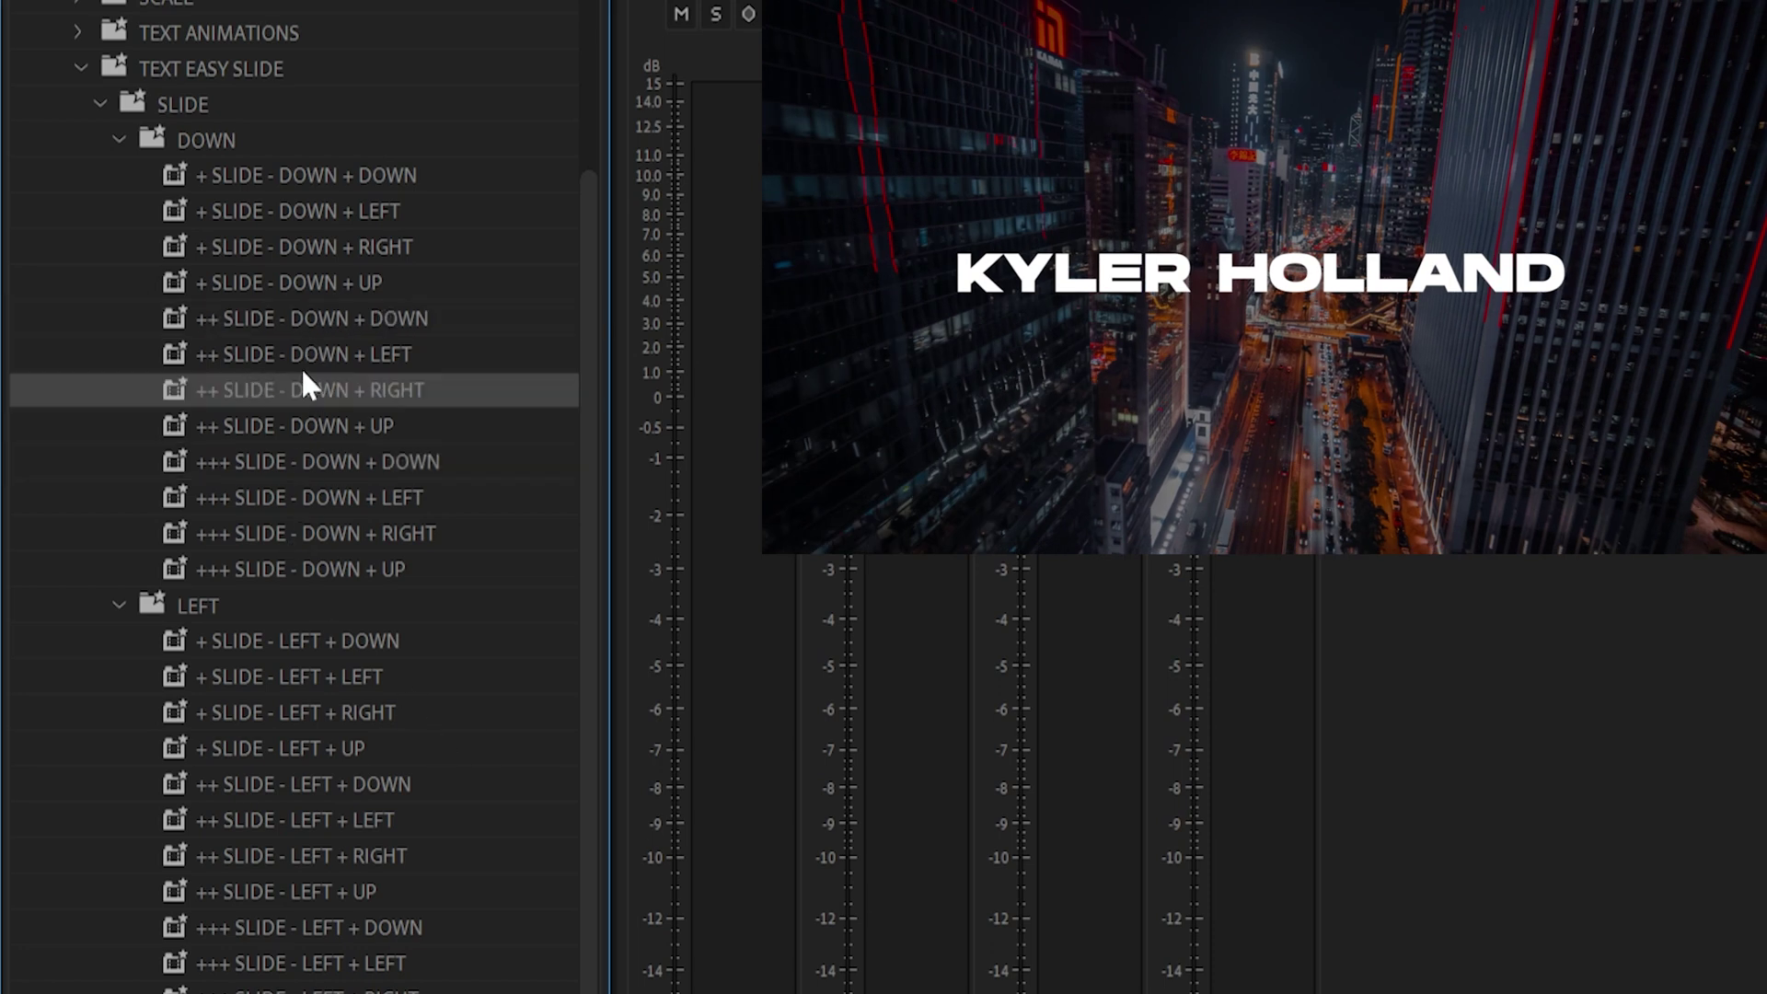
{"action": "left_click", "coordinate": [346, 359]}
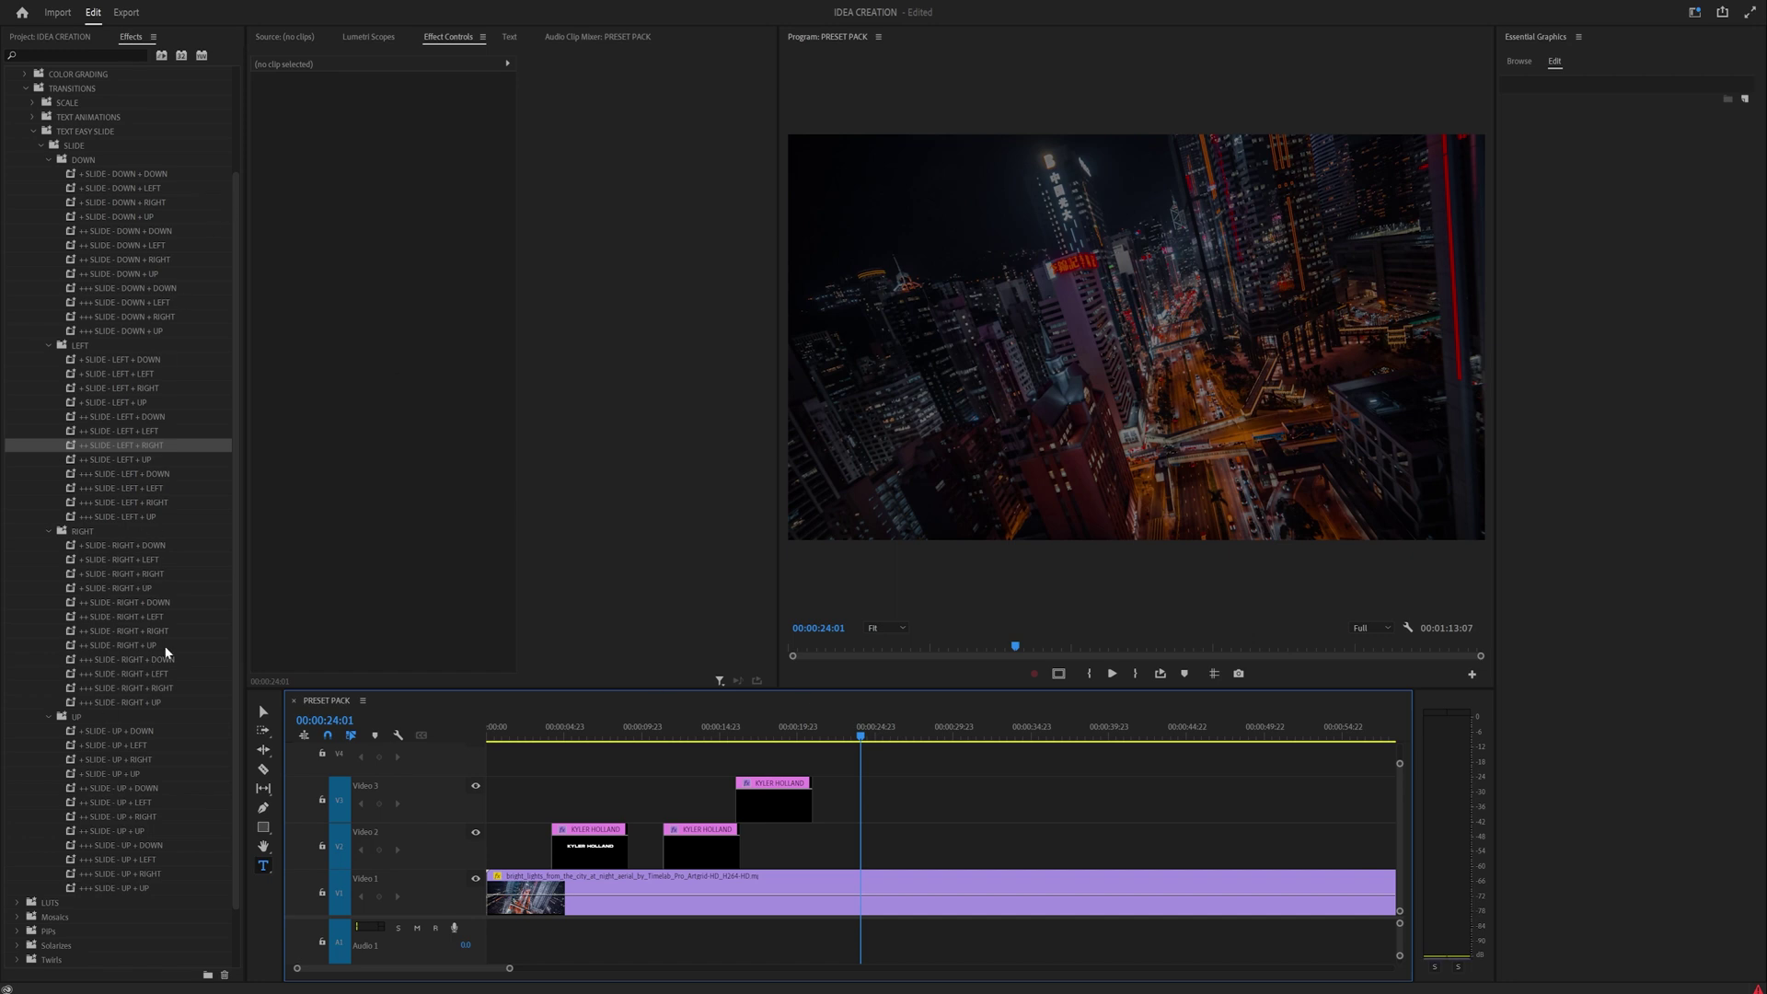
- Create a LIKE + SUBSCRIBE title centred horizontally and vertically in the frame
{"action": "left_click", "coordinate": [1051, 379]}
{"action": "key", "text": "ctrl+v"}
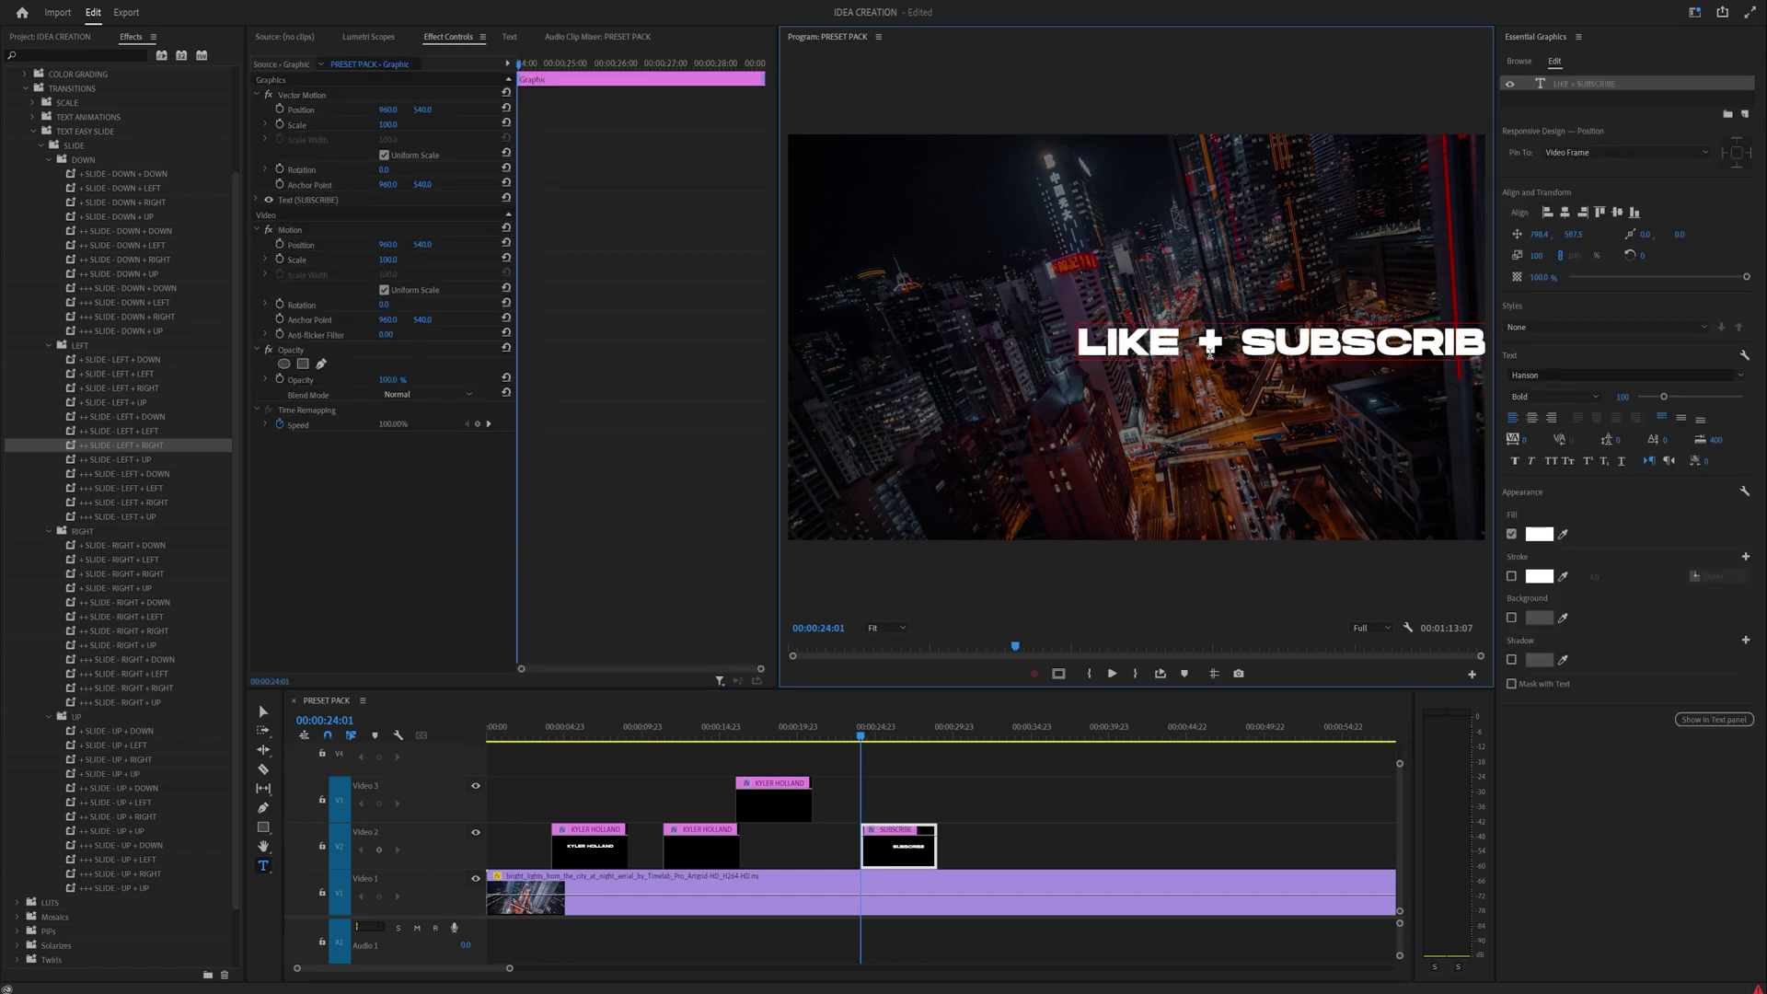
{"action": "key", "text": "ctrl+a"}
{"action": "left_click", "coordinate": [1563, 214]}
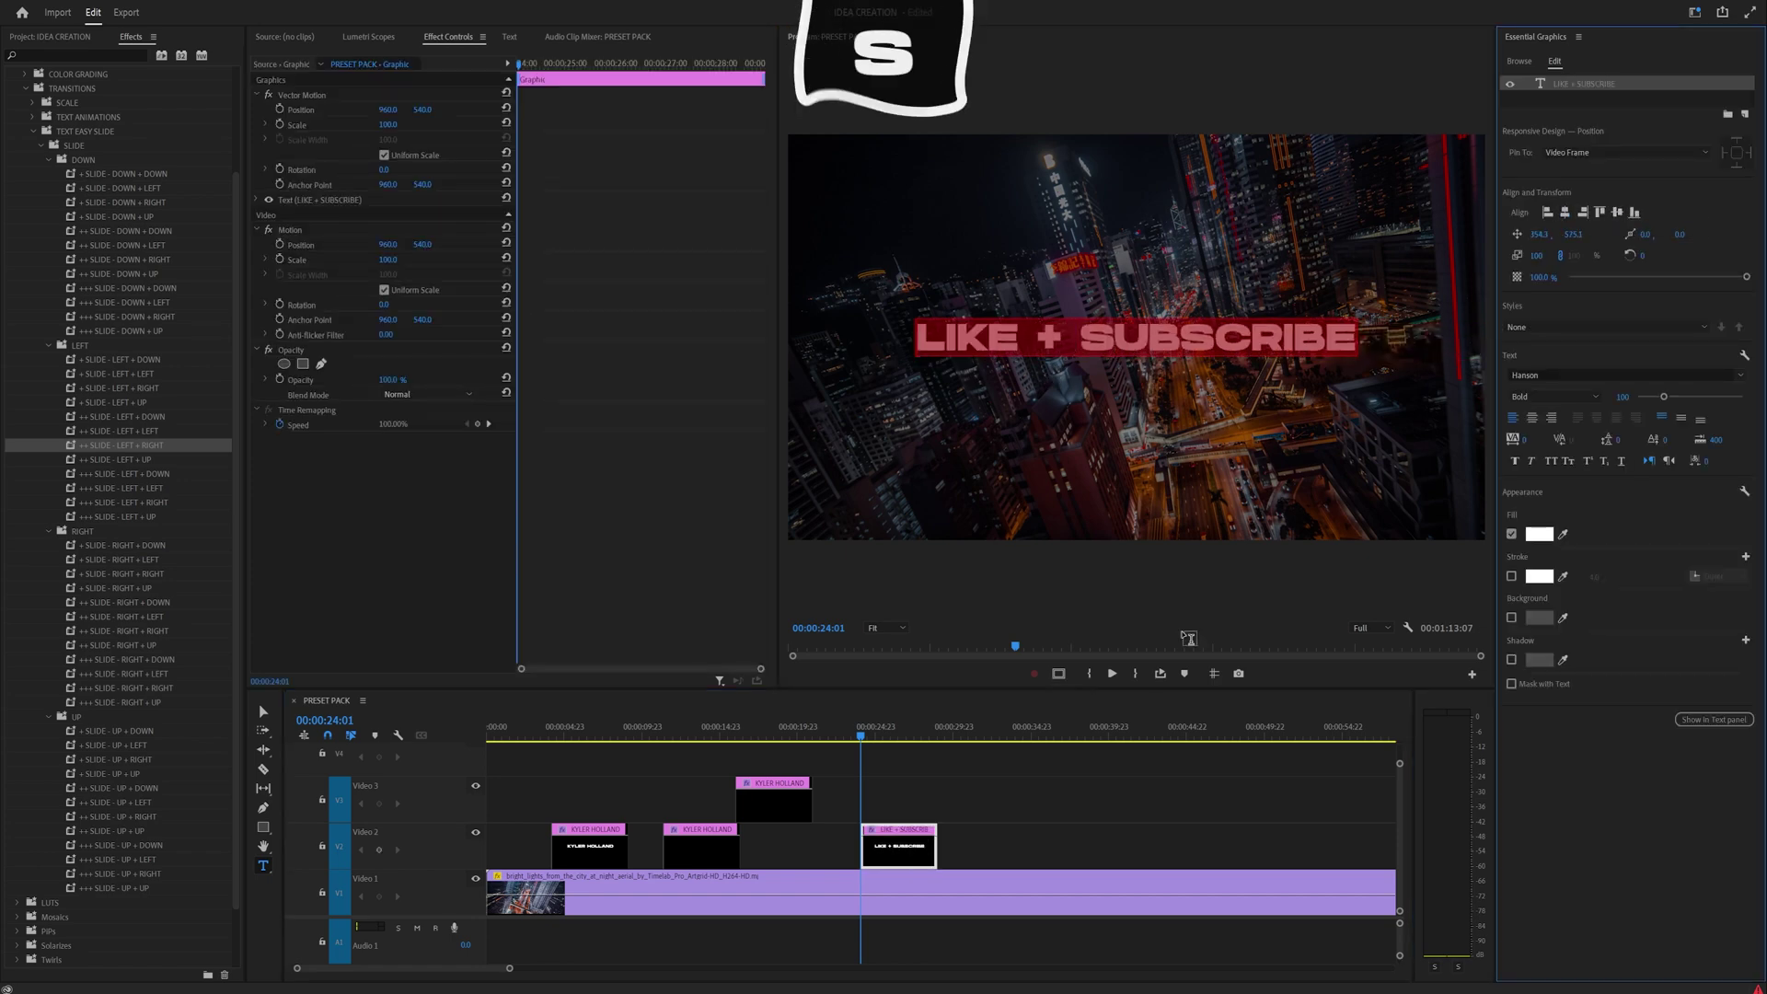
{"action": "left_click", "coordinate": [1017, 797]}
- Apply the + SLIDE - UP + DOWN preset to the LIKE + SUBSCRIBE clip and play it back
{"action": "left_click", "coordinate": [900, 851]}
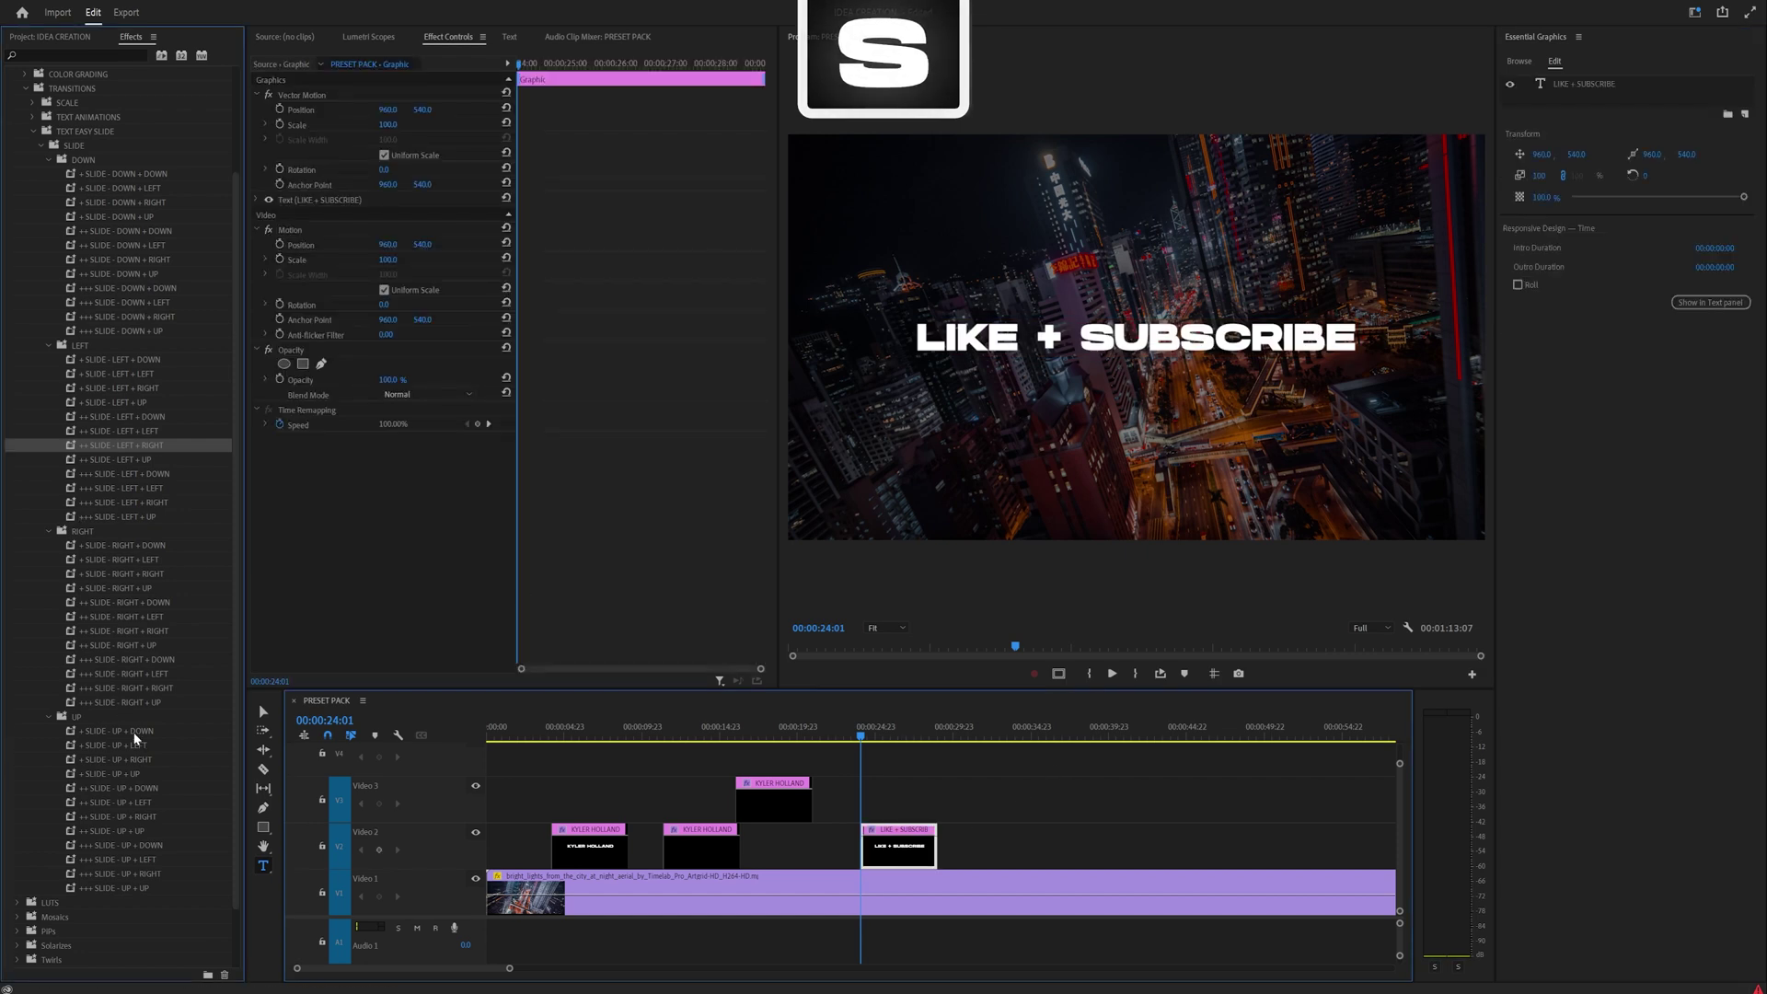
{"action": "left_click_drag", "start_coordinate": [135, 733], "coordinate": [892, 860]}
{"action": "left_click", "coordinate": [860, 741]}
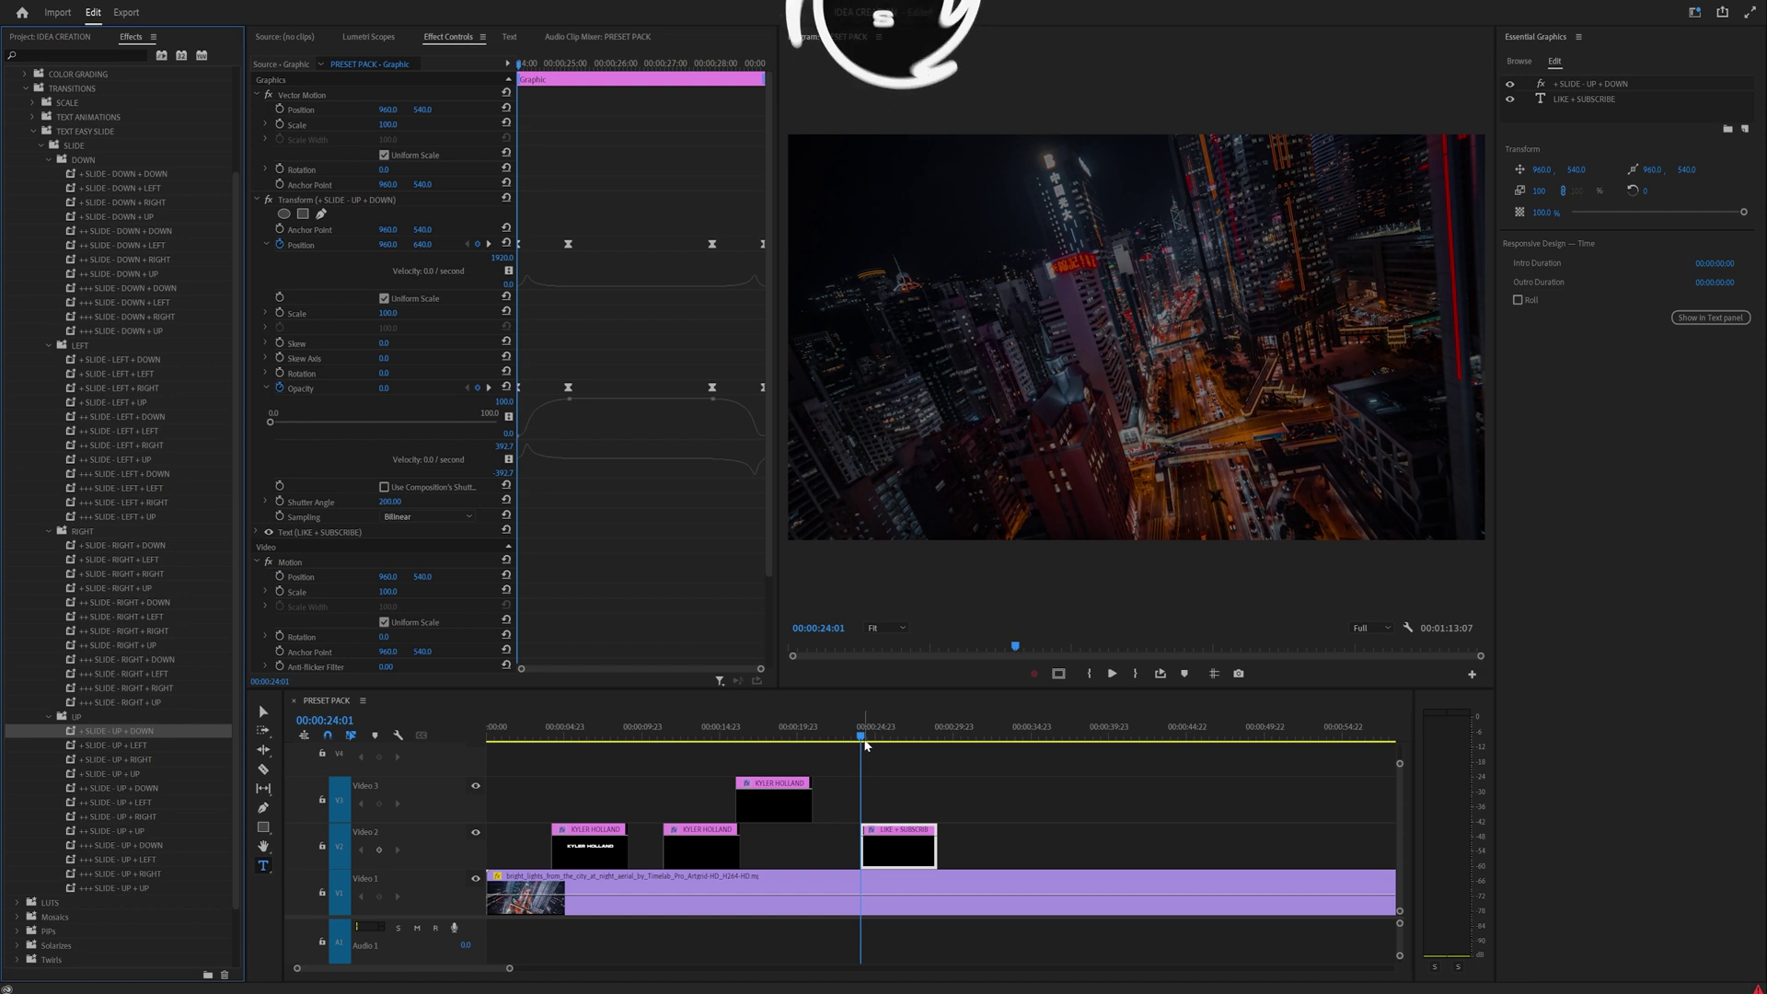
{"action": "key", "text": "space"}
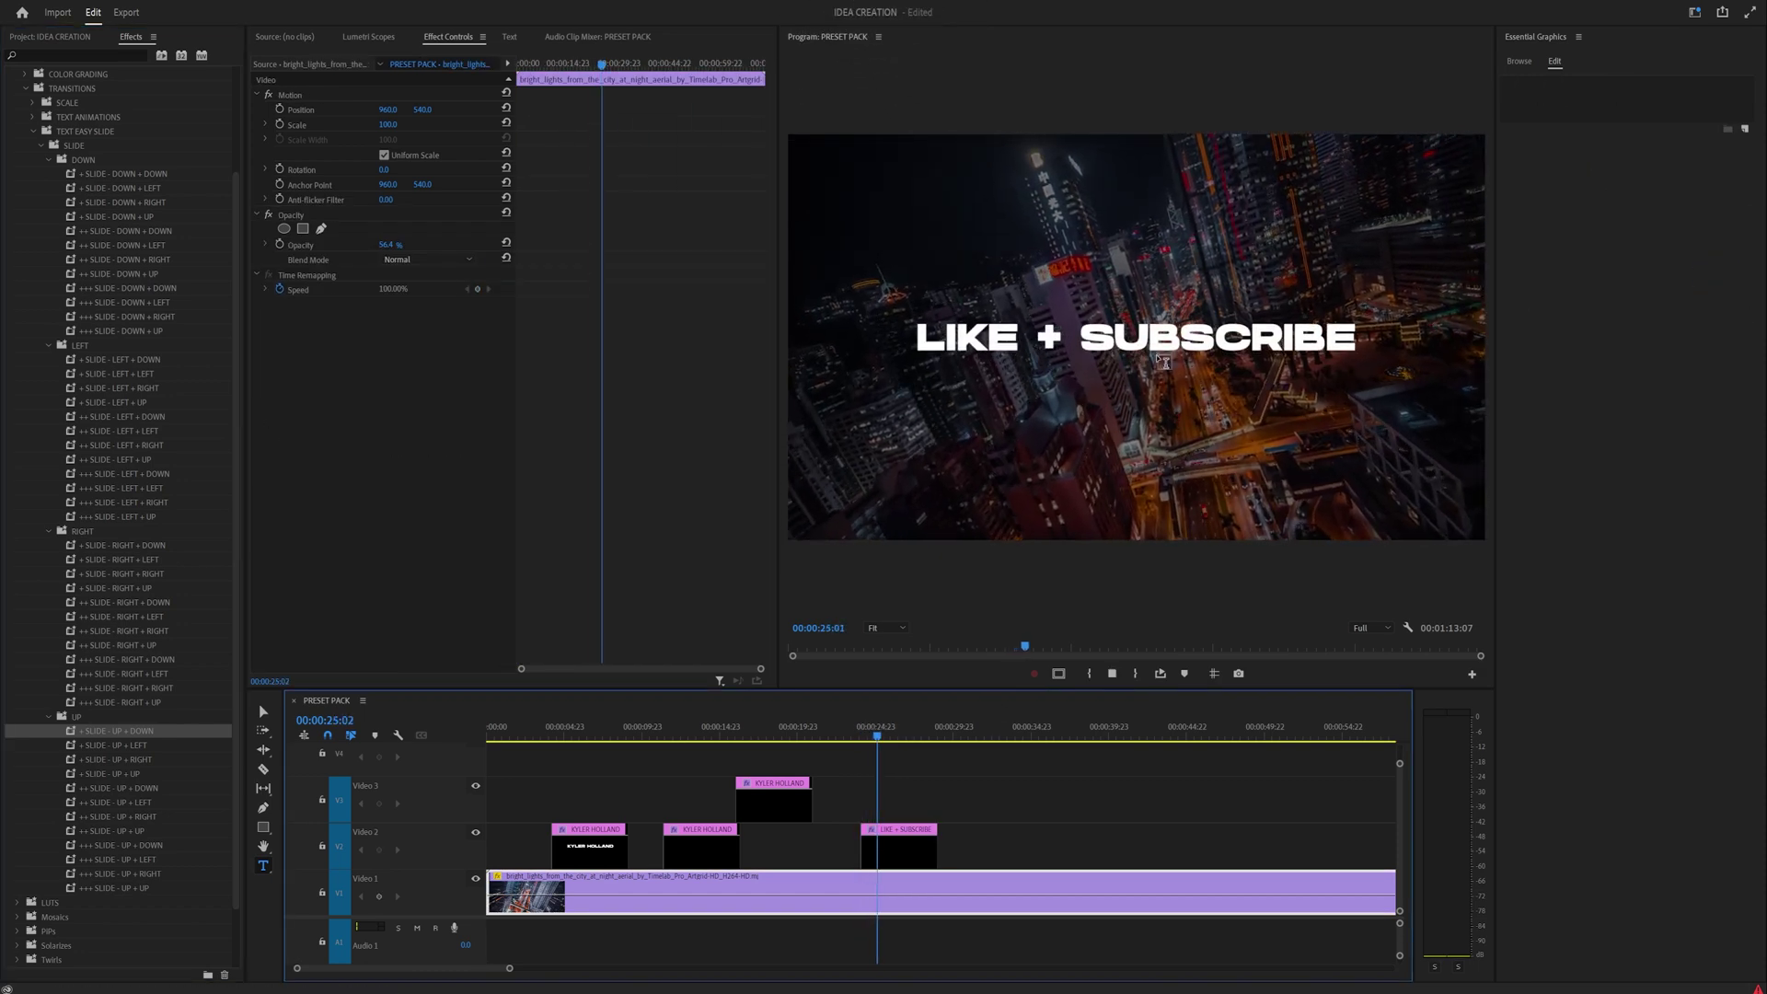
{"action": "left_click", "coordinate": [899, 851]}
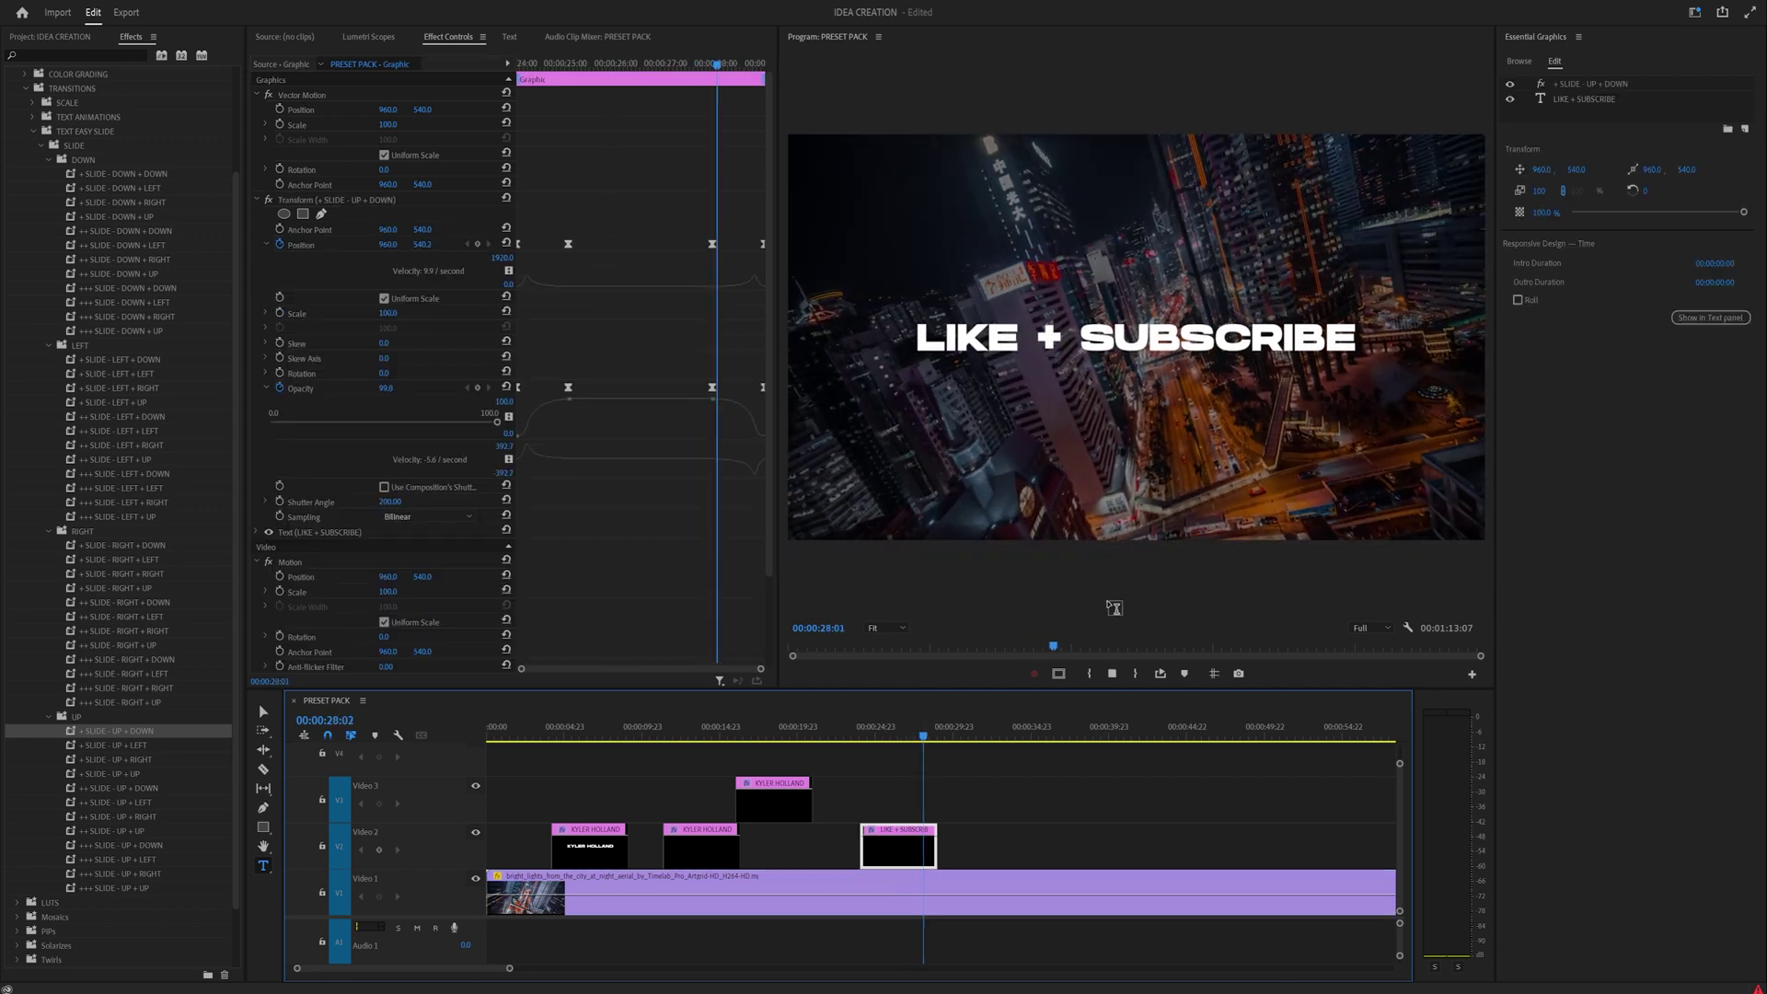
- Set the LIKE + SUBSCRIBE title's Scale to 51 and Position Y to 1010
{"action": "left_click", "coordinate": [937, 734]}
{"action": "mouse_move", "coordinate": [937, 737]}
{"action": "left_mouse_down"}
{"action": "mouse_move", "coordinate": [856, 736]}
{"action": "mouse_move", "coordinate": [909, 740]}
{"action": "left_mouse_up"}
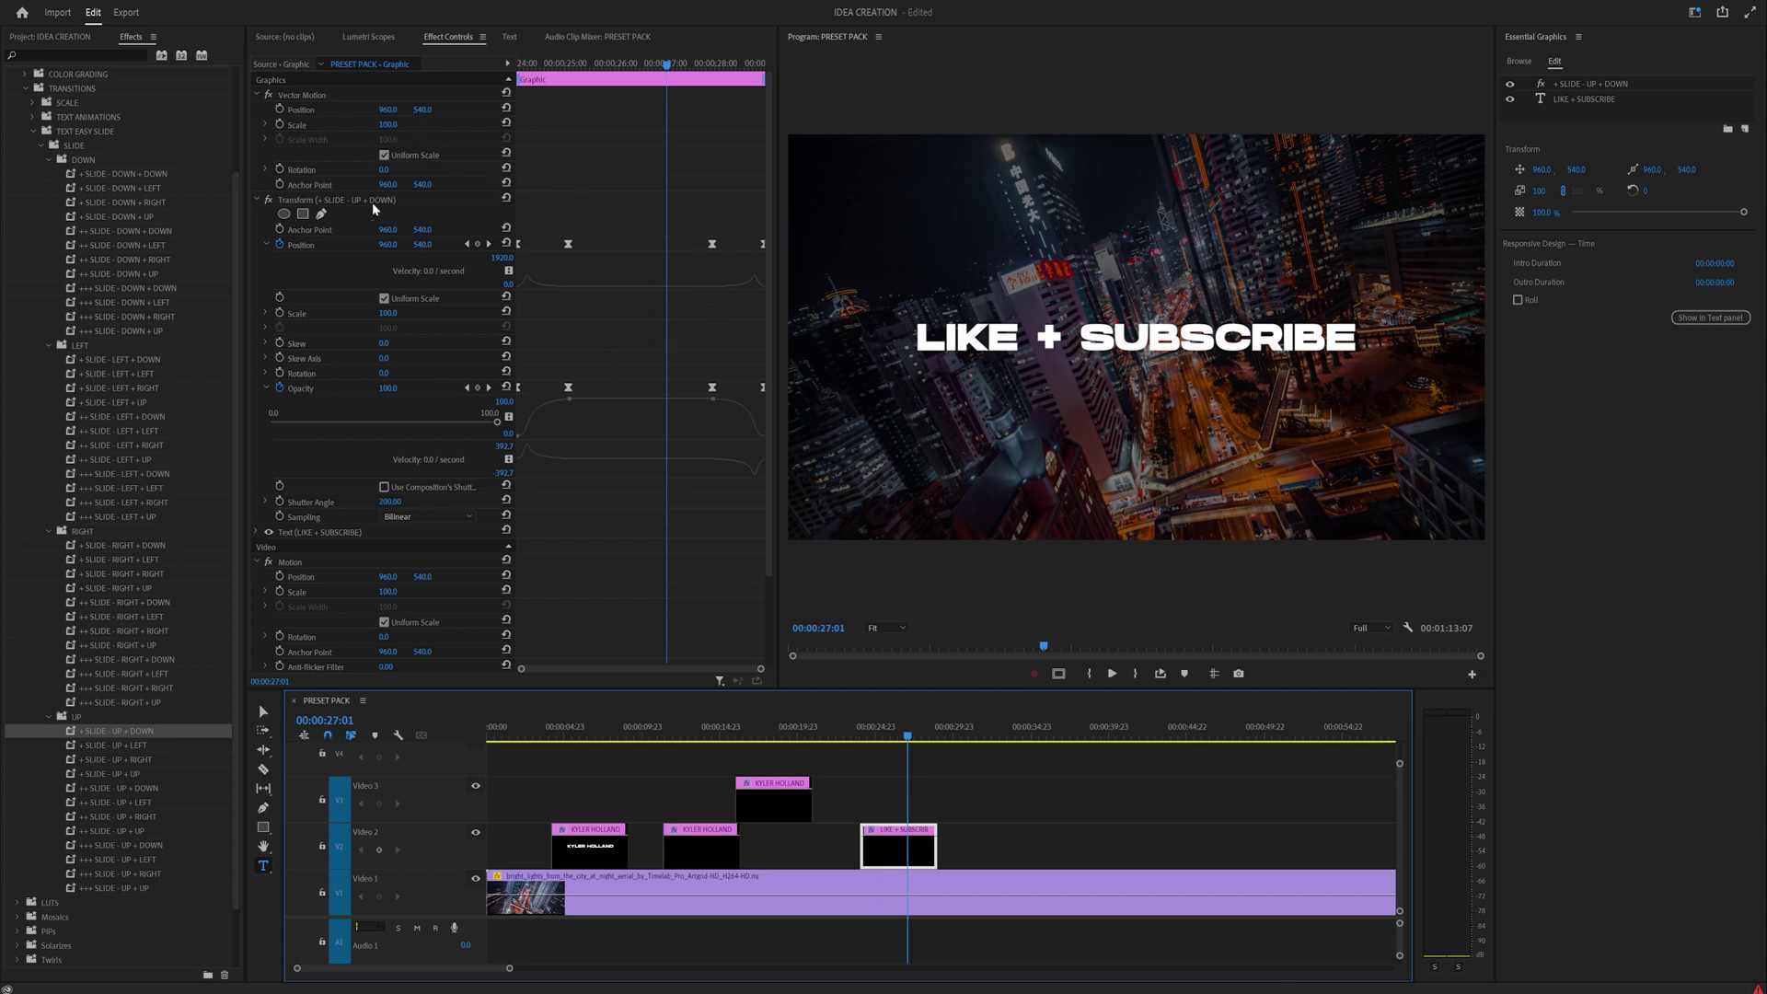
{"action": "left_click", "coordinate": [396, 126]}
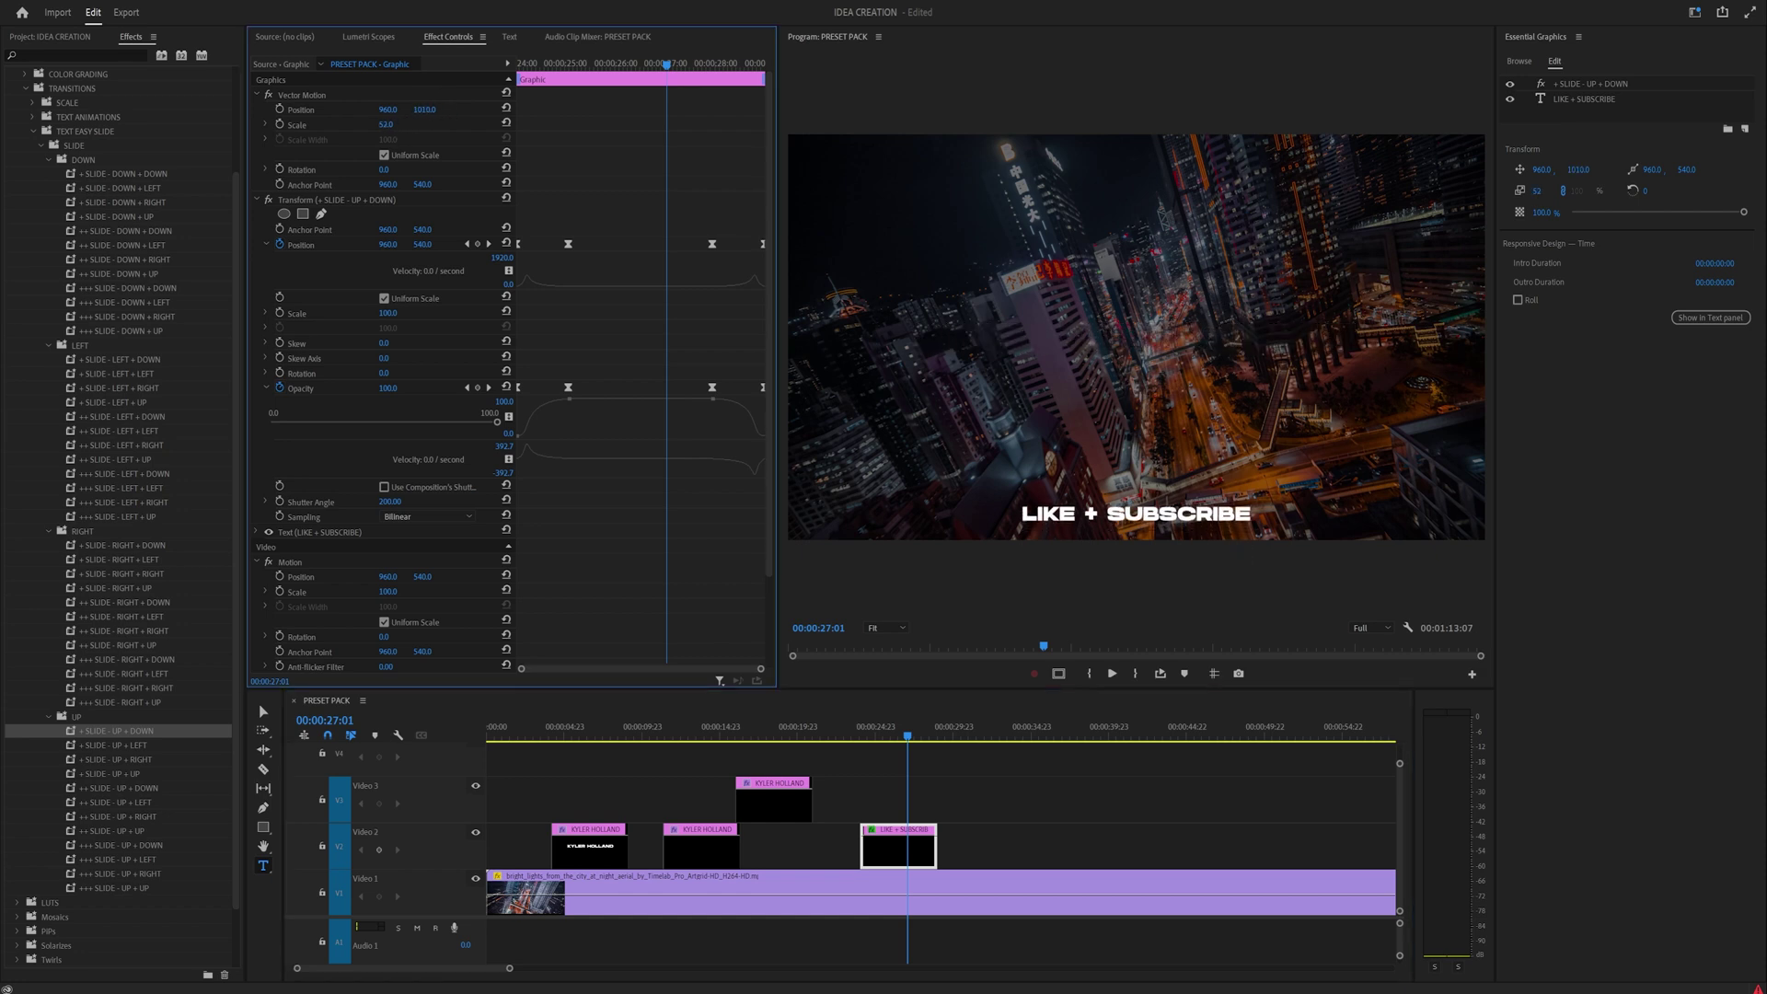
- Play back the resized title, then begin a new text title in the frame
{"action": "left_click", "coordinate": [855, 734]}
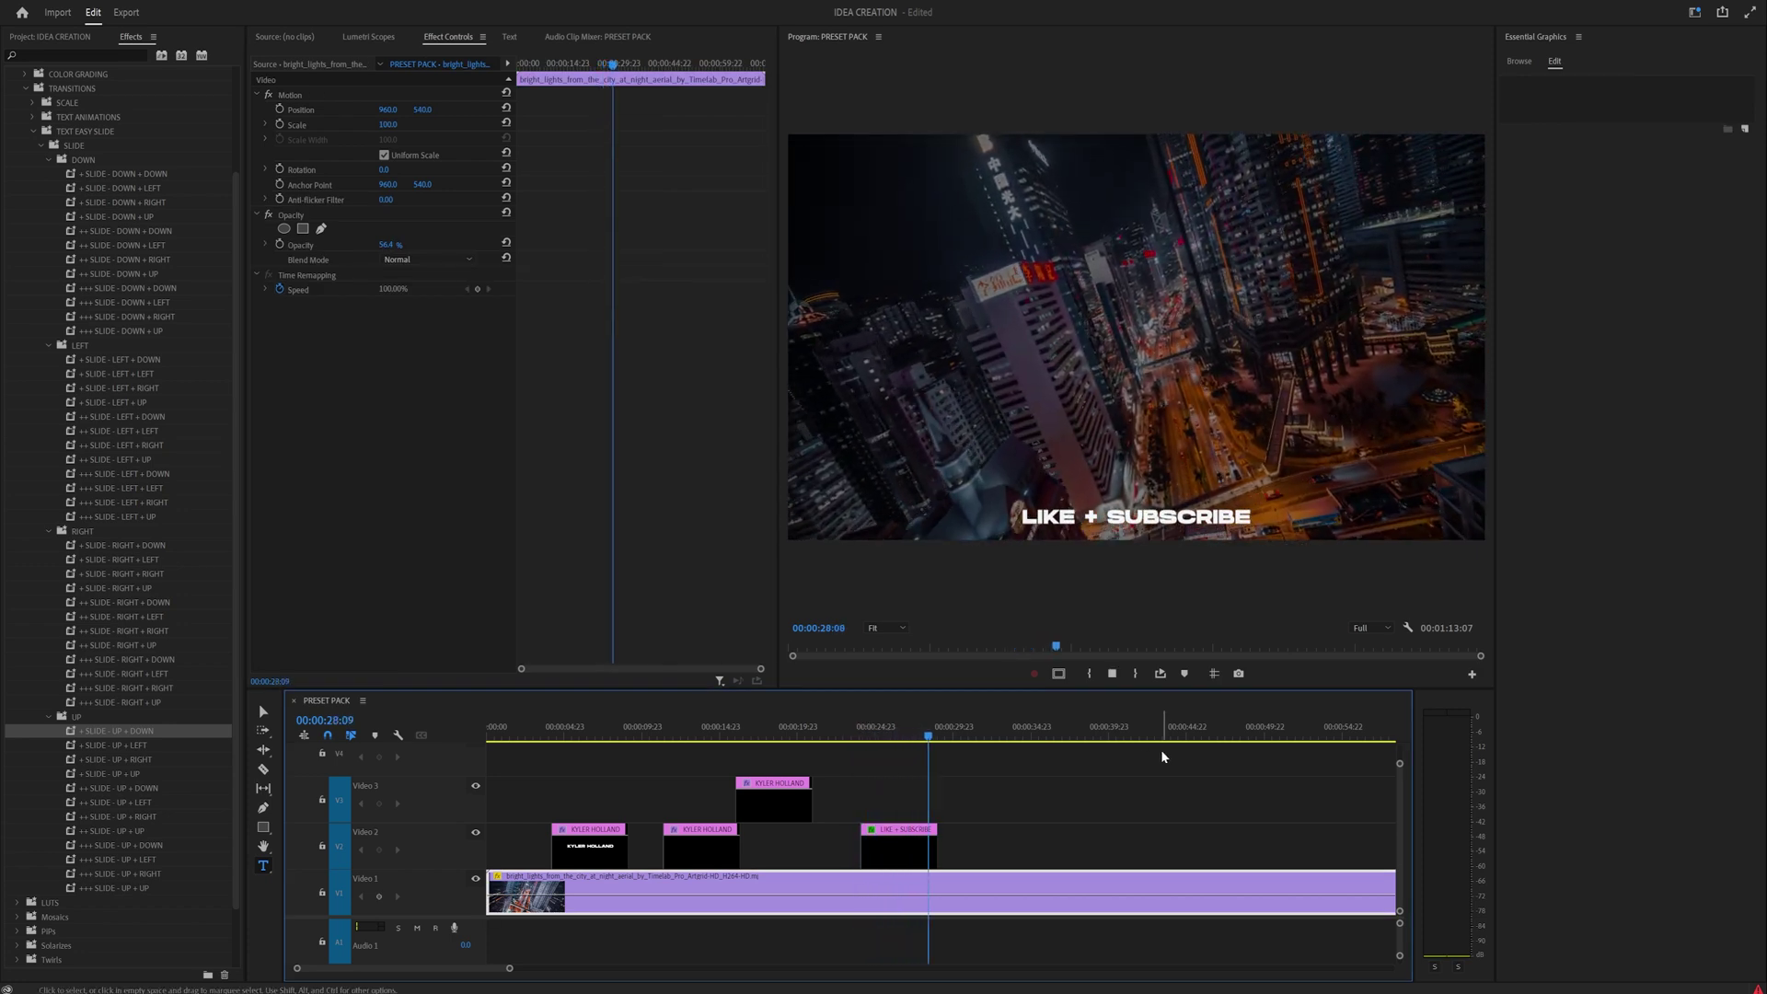
{"action": "left_click_drag", "start_coordinate": [899, 736], "coordinate": [879, 745]}
{"action": "key", "text": "Up"}
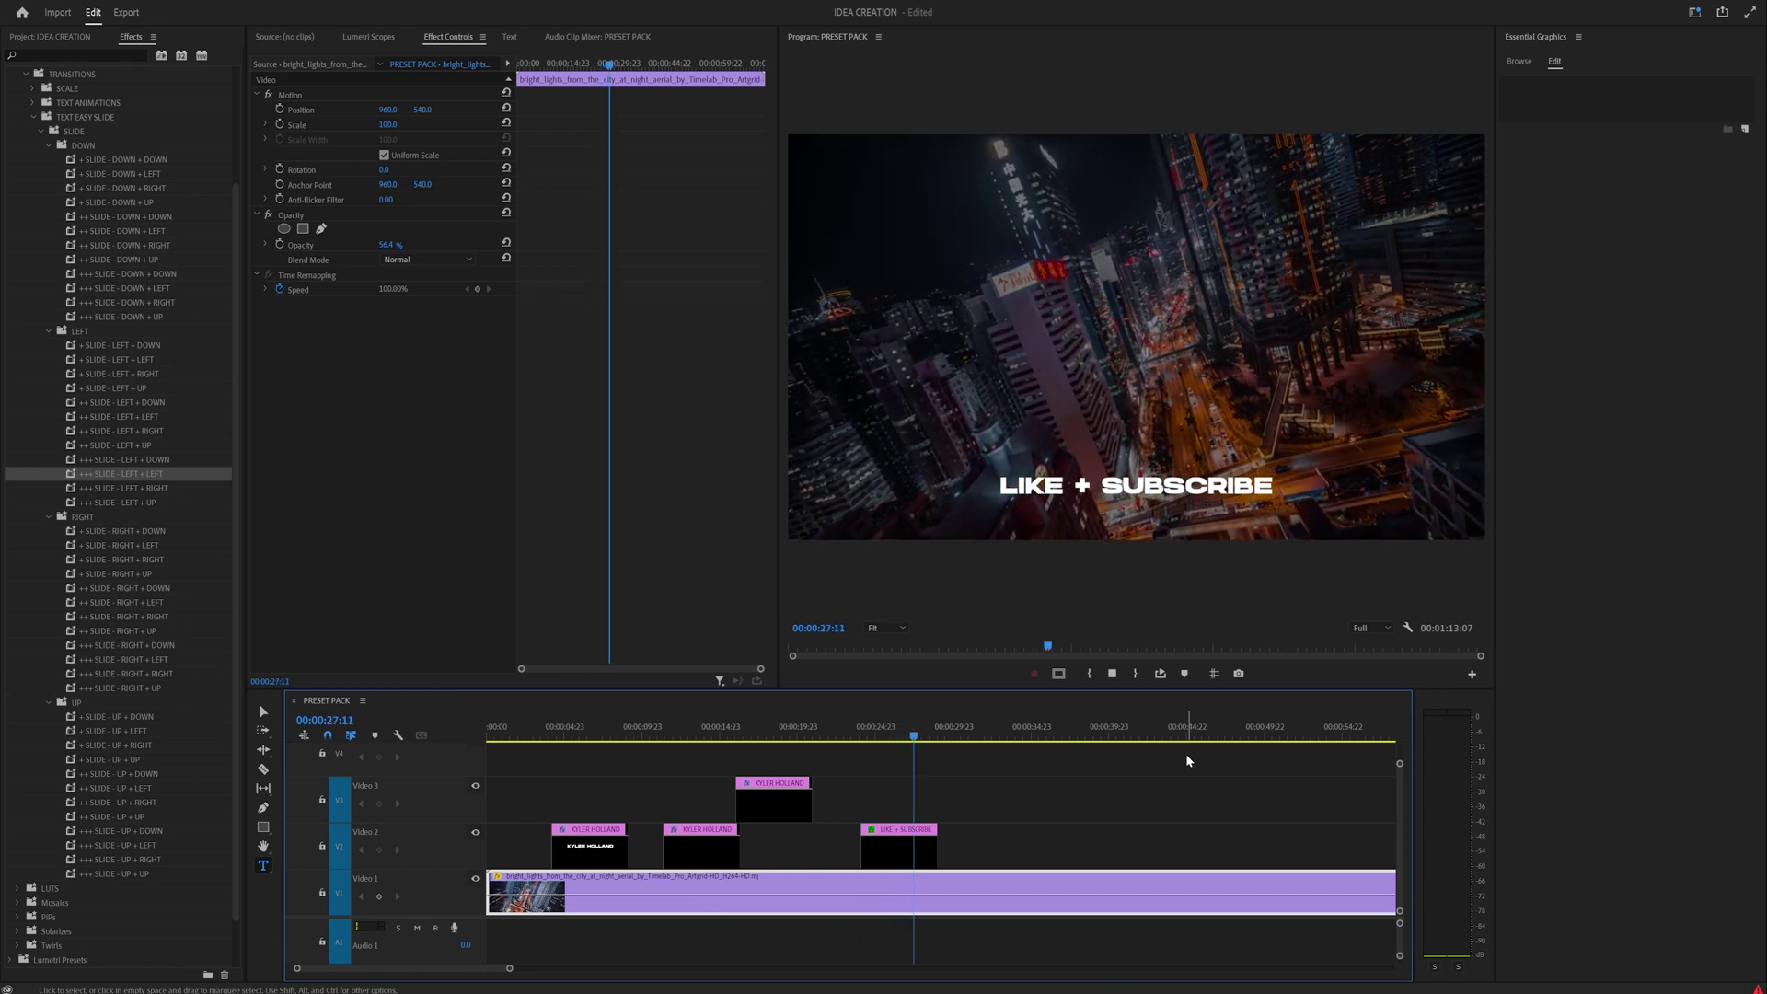
{"action": "key", "text": "space"}
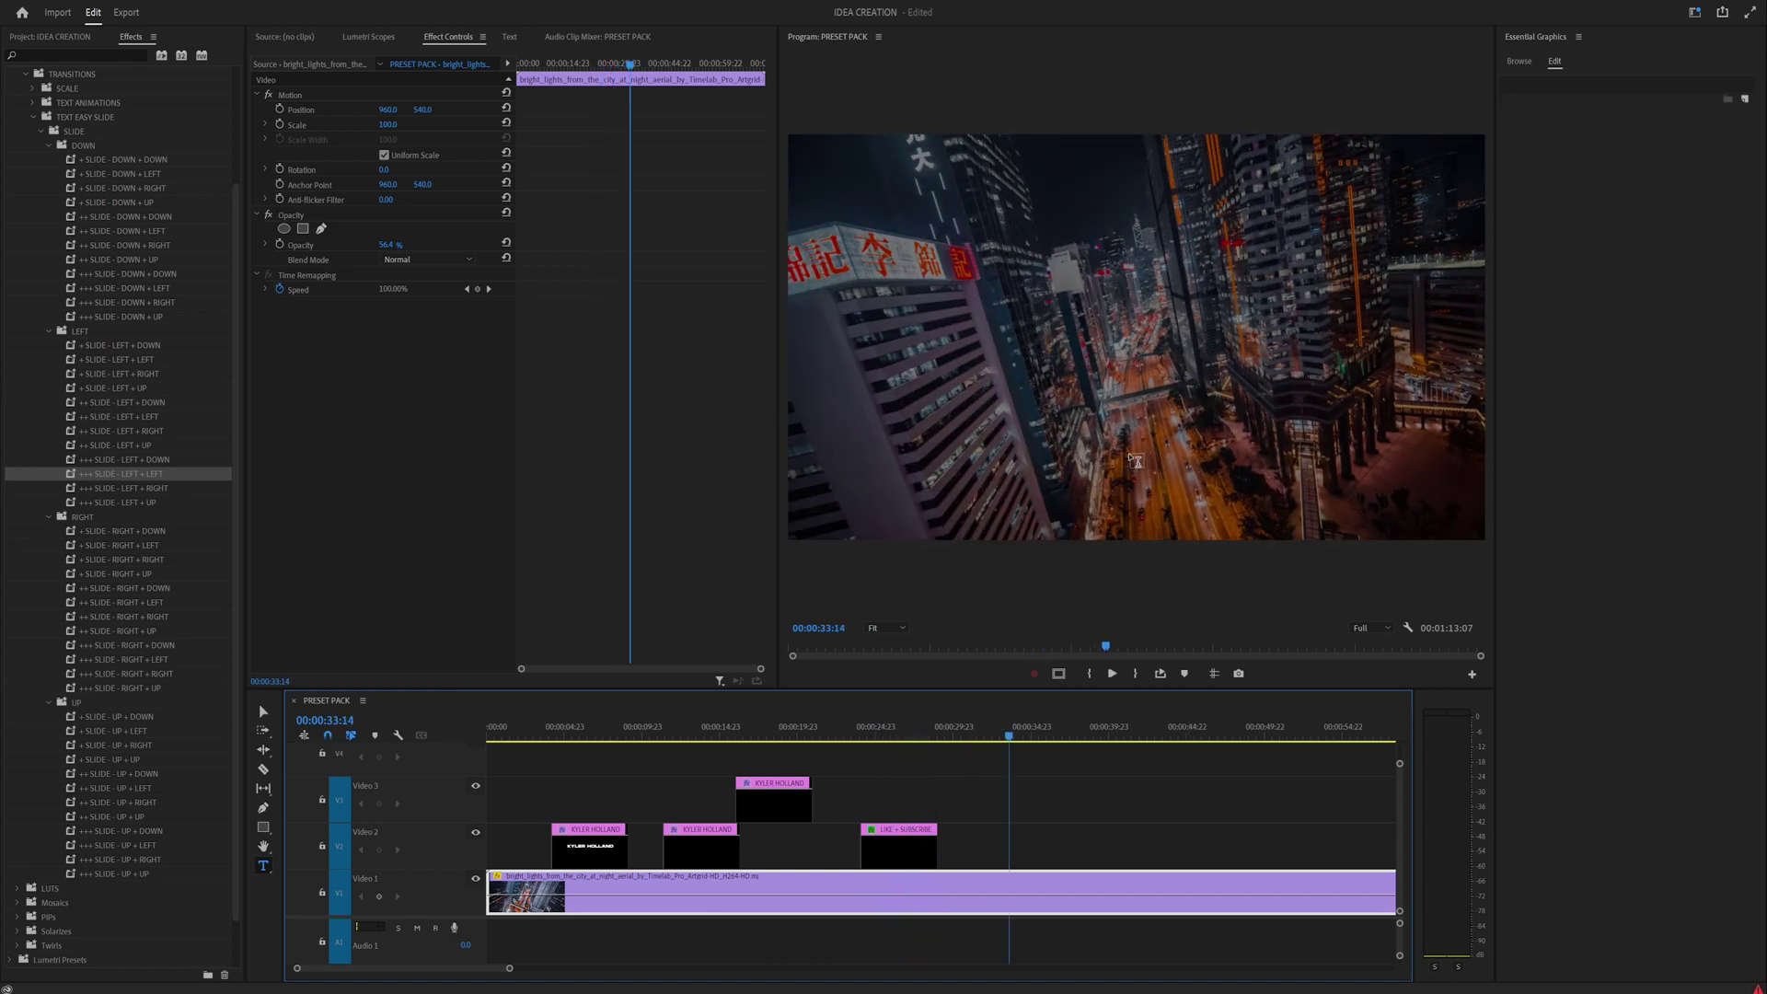
{"action": "left_click", "coordinate": [1079, 378]}
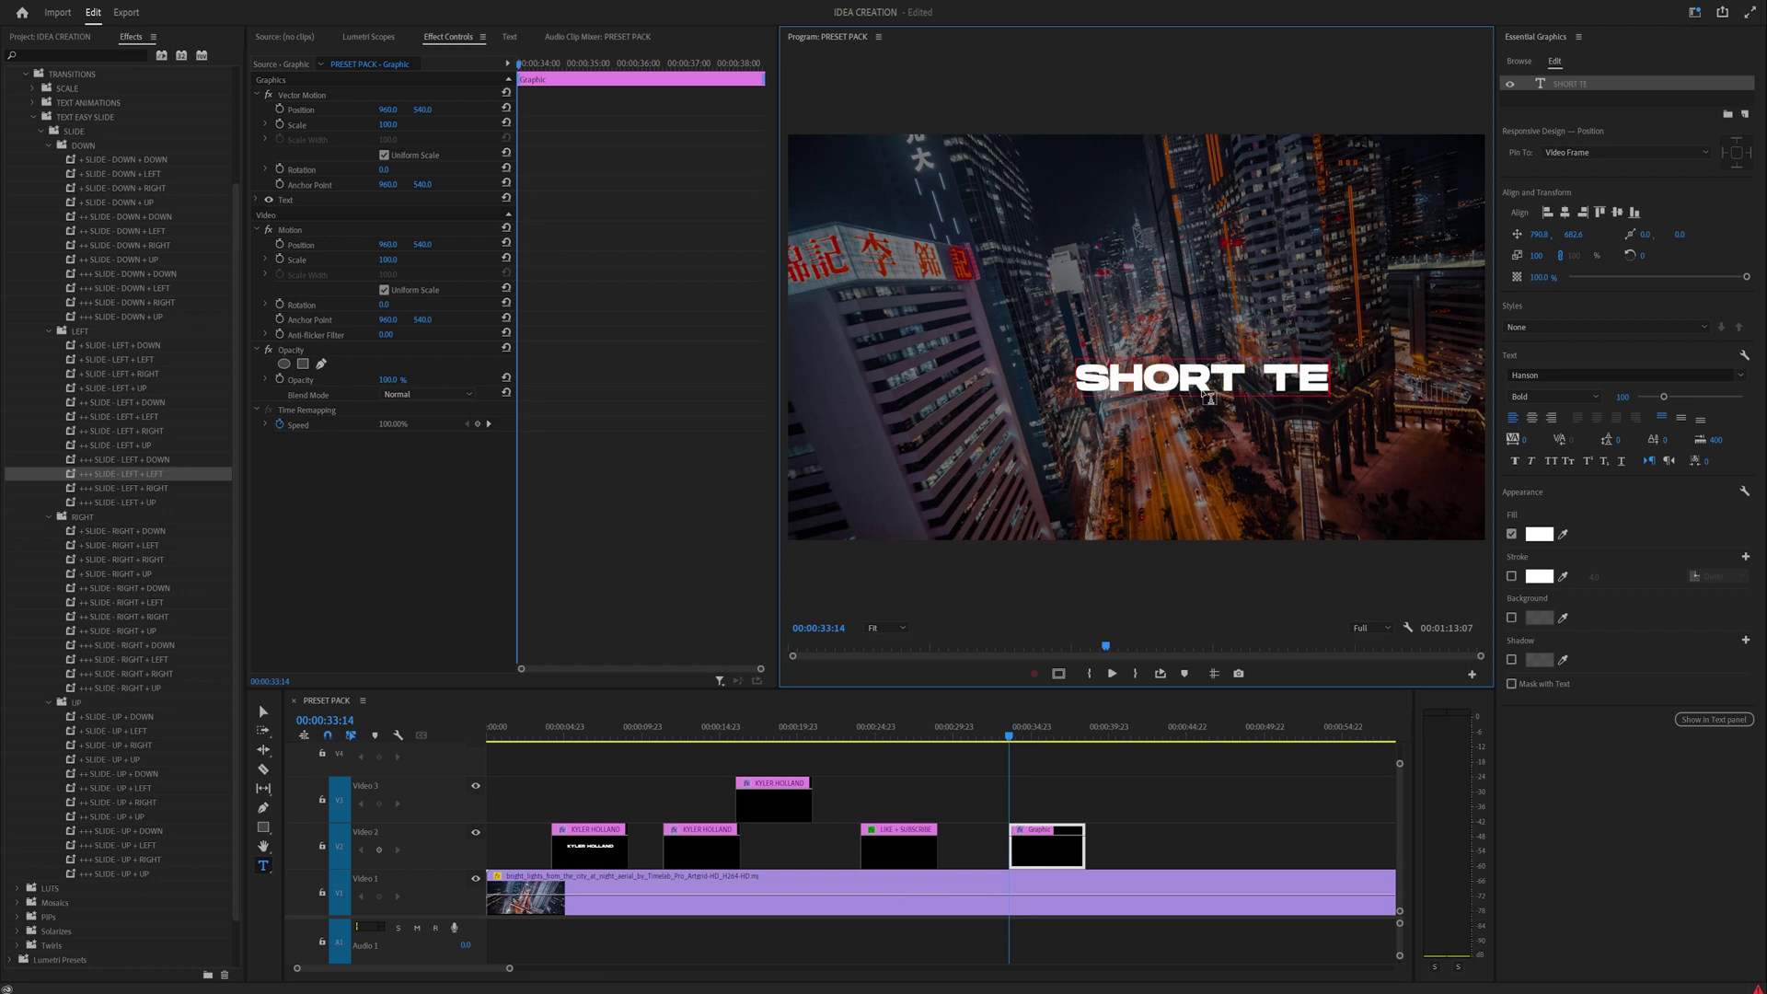
- Centre the SHORT TEXT title in the frame and trim its clip end shorter
{"action": "left_click", "coordinate": [1571, 214]}
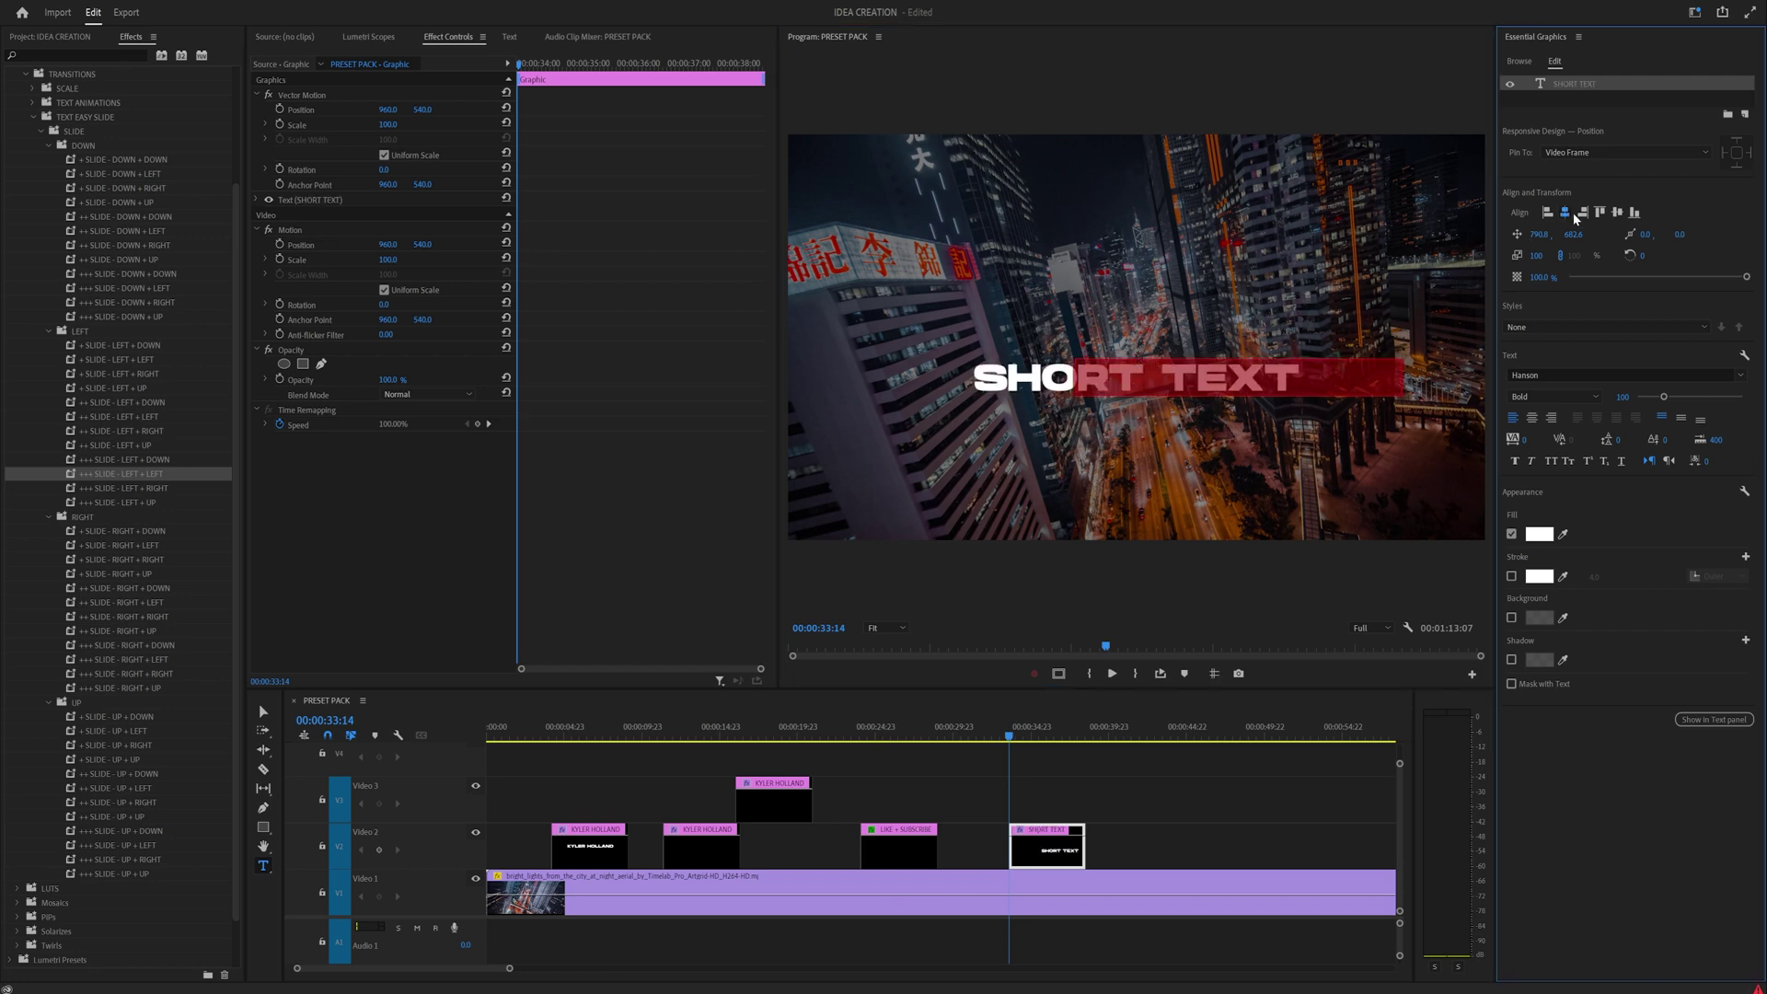
{"action": "left_click", "coordinate": [1620, 216]}
{"action": "left_click_drag", "start_coordinate": [1081, 847], "coordinate": [1036, 848]}
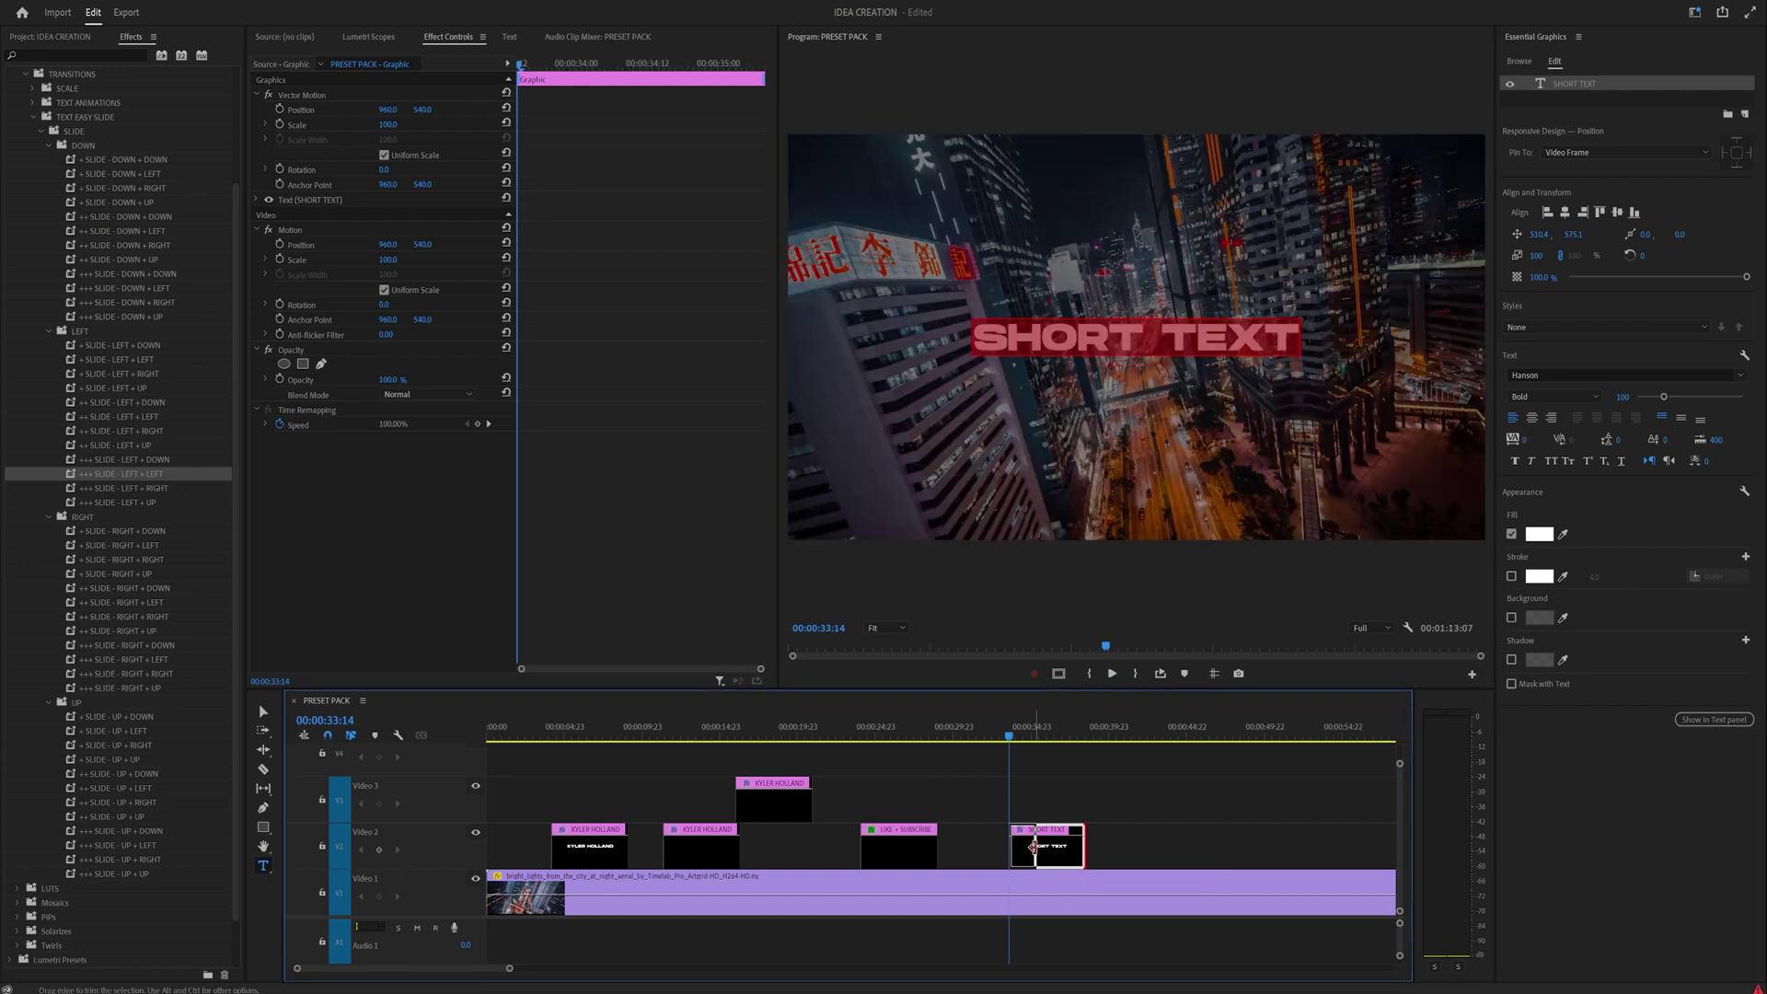
{"action": "left_click", "coordinate": [1058, 801]}
{"action": "key", "text": "equal"}
{"action": "key", "text": "equal"}
- Apply the + SLIDE - UP + DOWN preset to SHORT TEXT and play it back
{"action": "left_click", "coordinate": [986, 851]}
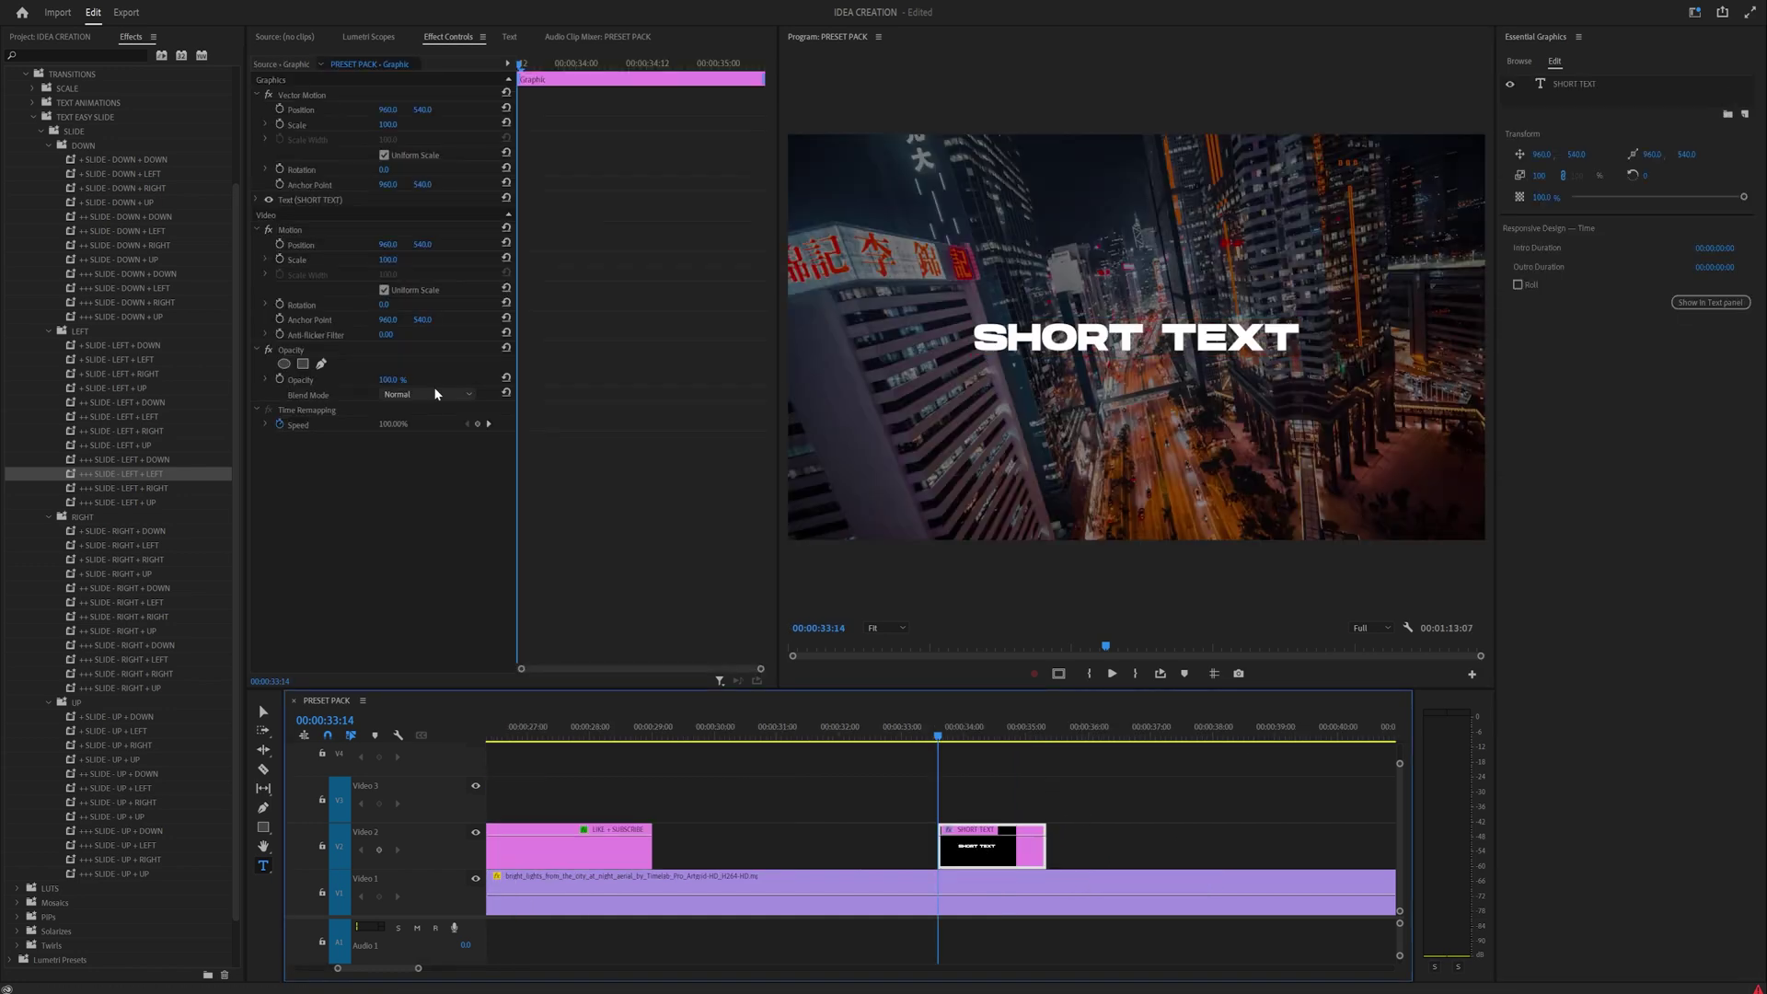
{"action": "left_click_drag", "start_coordinate": [117, 716], "coordinate": [990, 847]}
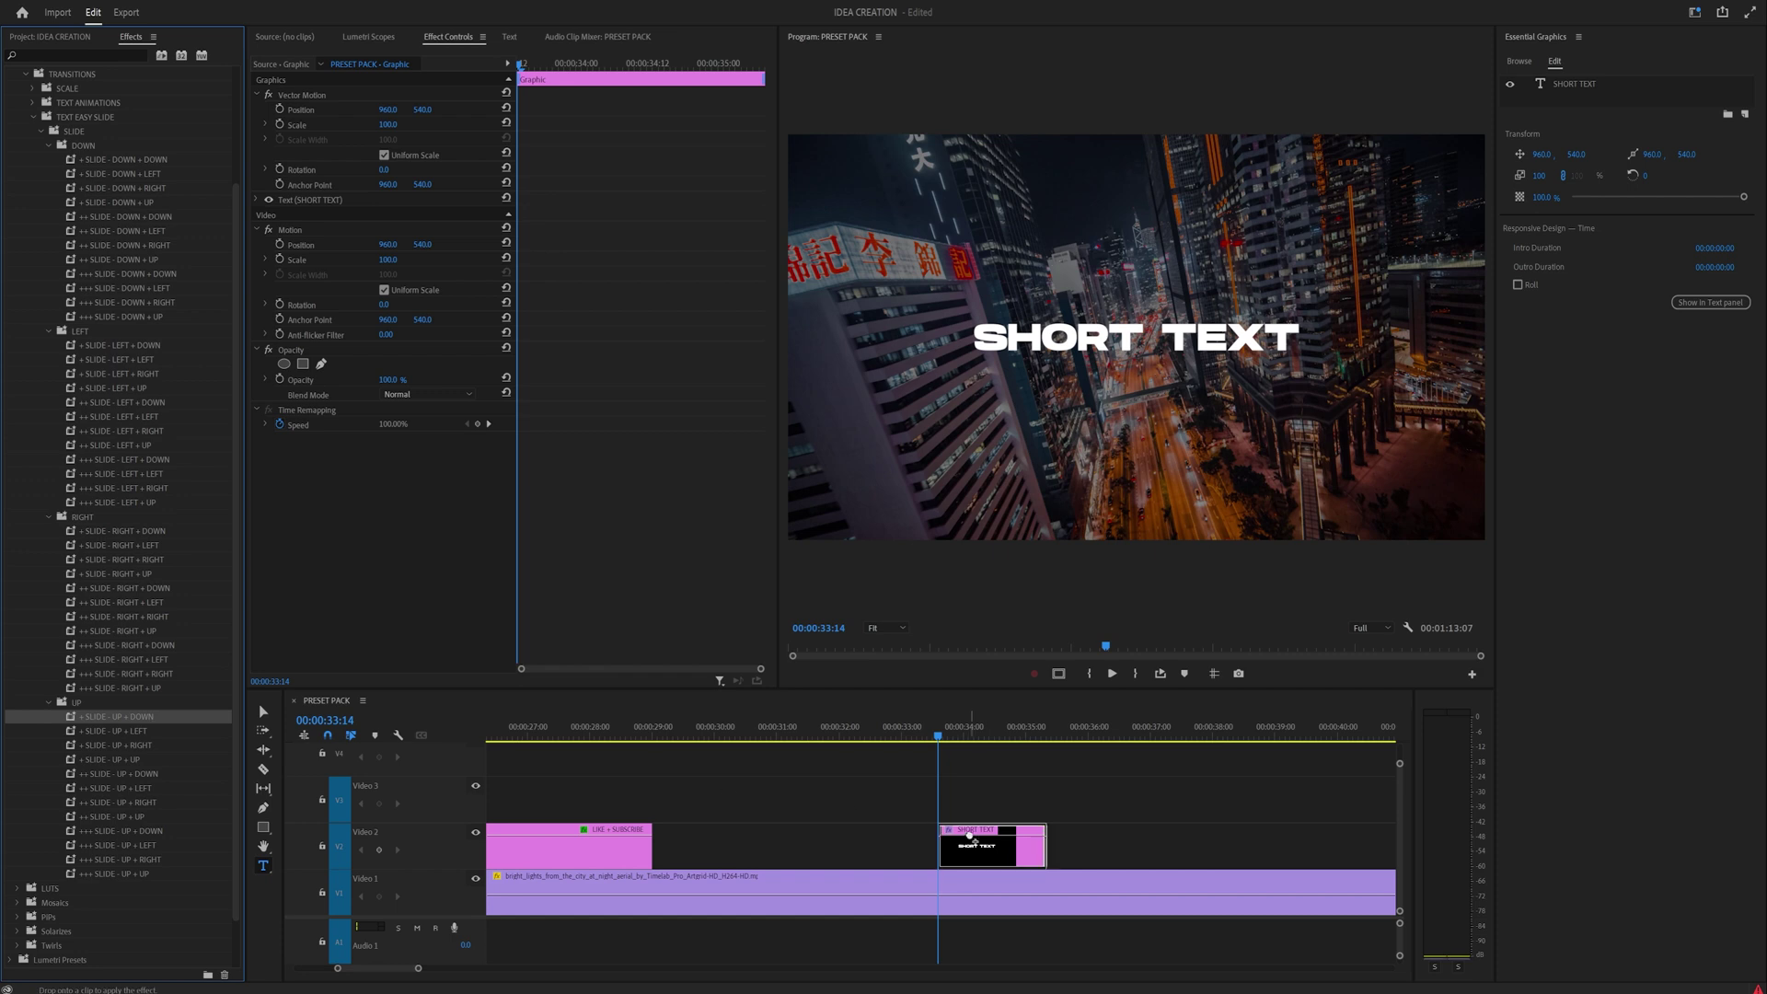
{"action": "key", "text": "space"}
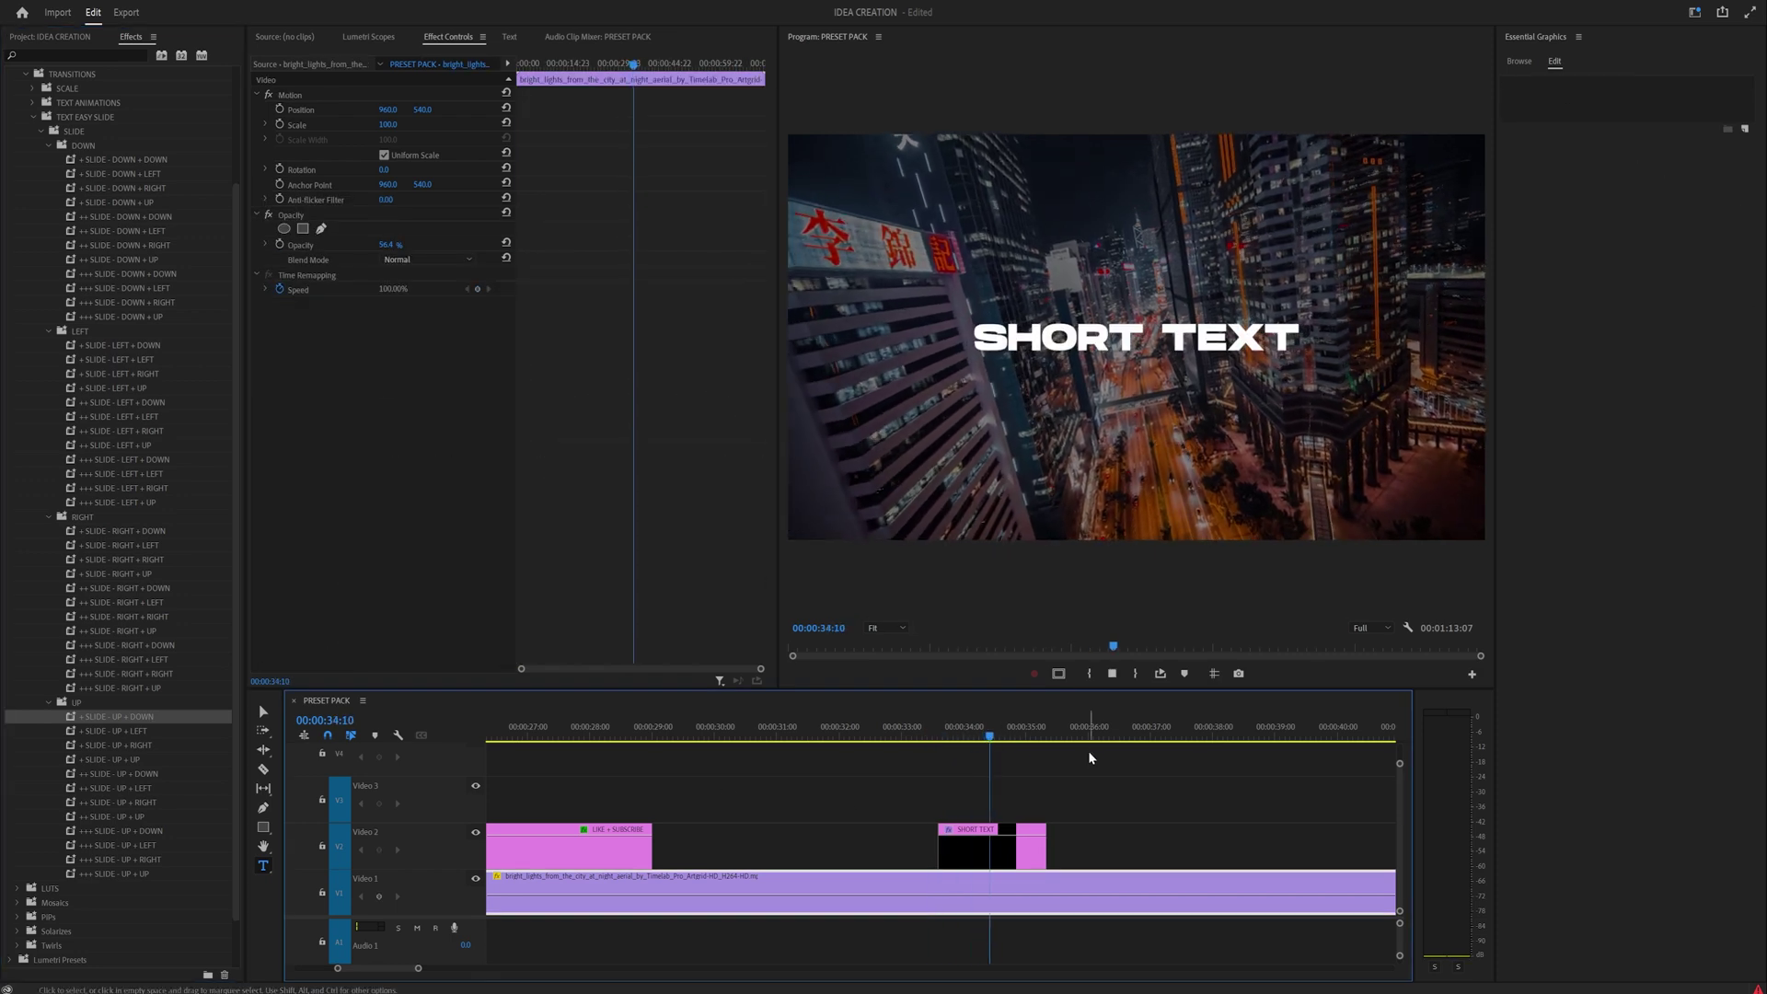
{"action": "left_click", "coordinate": [1040, 736]}
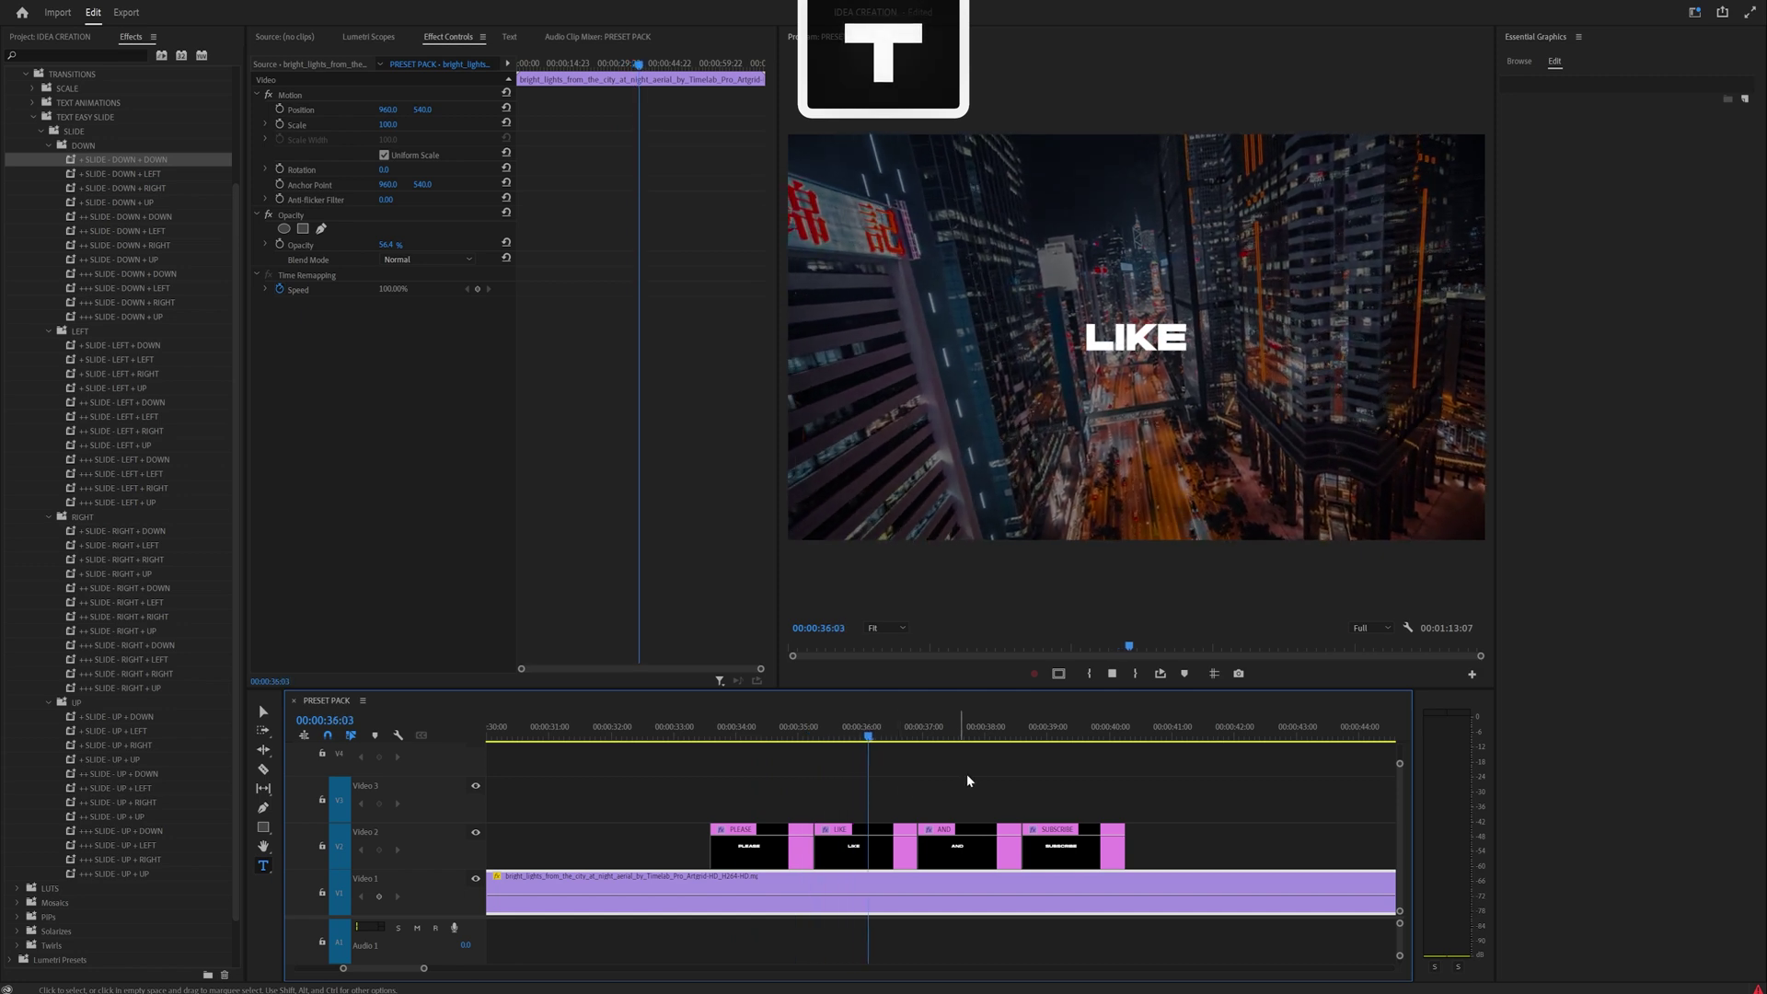
- Apply + SLIDE - DOWN + DOWN to the PLEASE clip, preview it, and lift LIKE onto Video 3
{"action": "key", "text": "space"}
{"action": "left_click", "coordinate": [768, 736]}
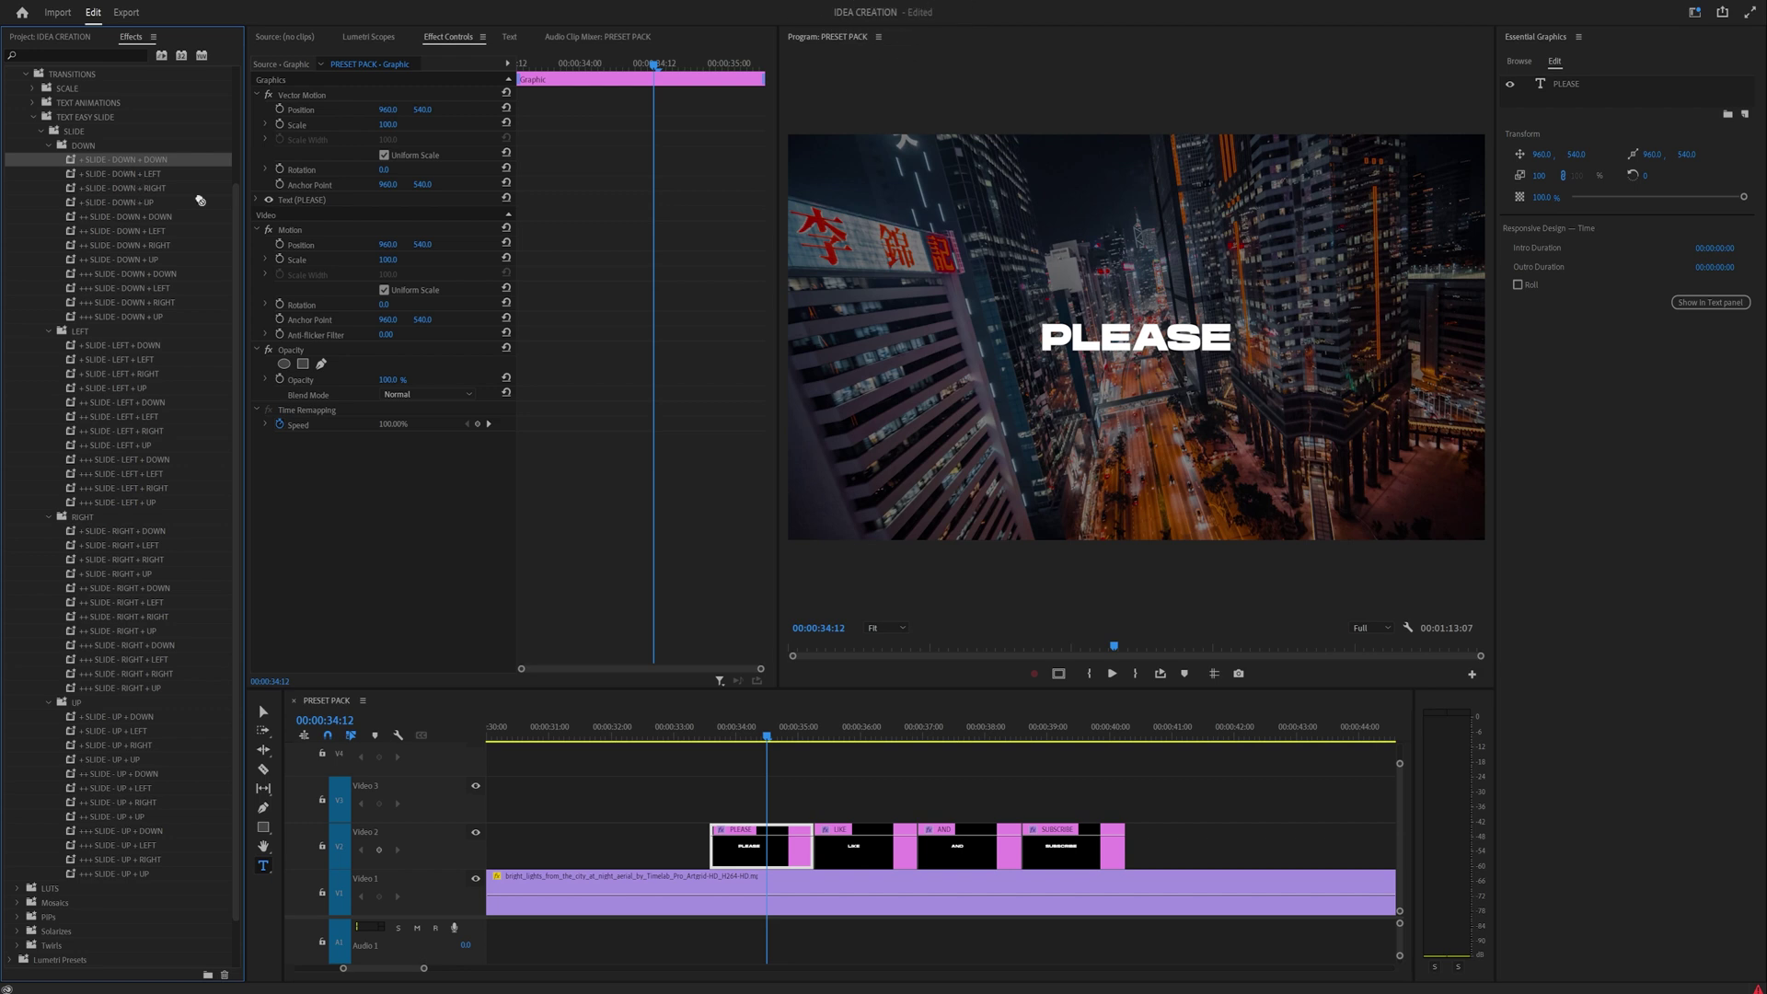
{"action": "left_click_drag", "start_coordinate": [803, 827], "coordinate": [802, 828]}
{"action": "left_click_drag", "start_coordinate": [787, 737], "coordinate": [805, 739]}
{"action": "left_click_drag", "start_coordinate": [838, 861], "coordinate": [835, 819]}
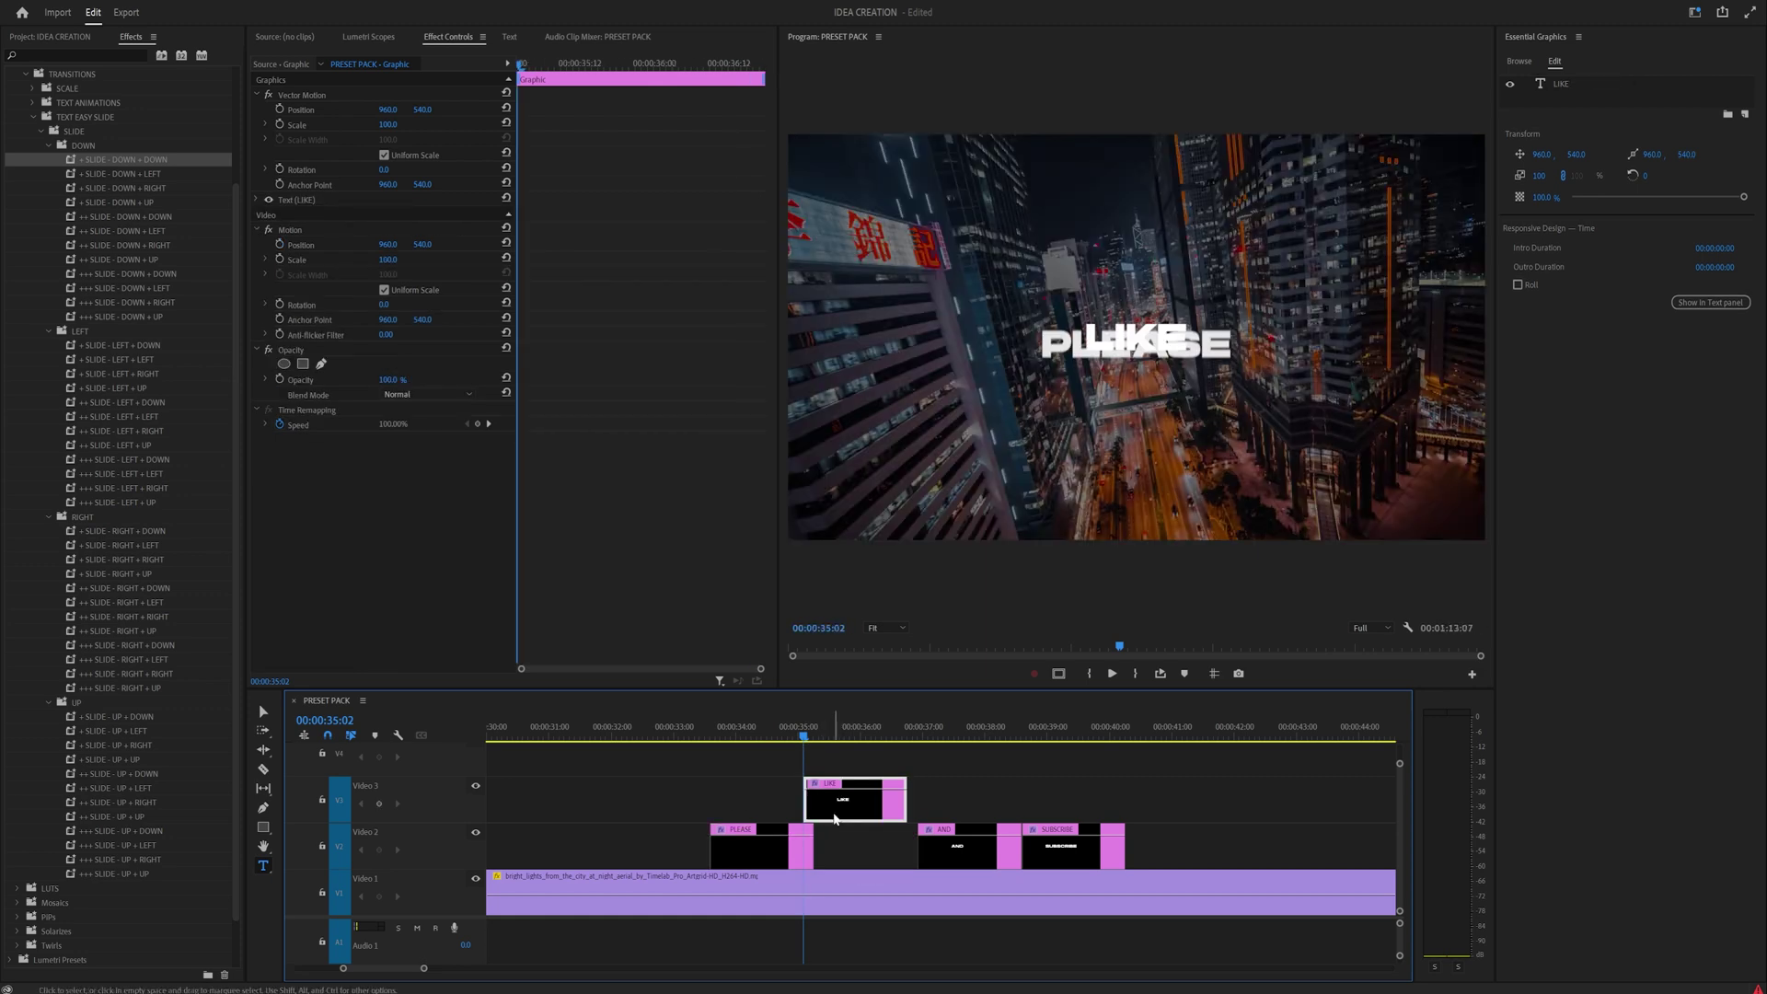
- Apply + SLIDE - DOWN + RIGHT to the LIKE title and move AND earlier to follow it
{"action": "left_click", "coordinate": [124, 189]}
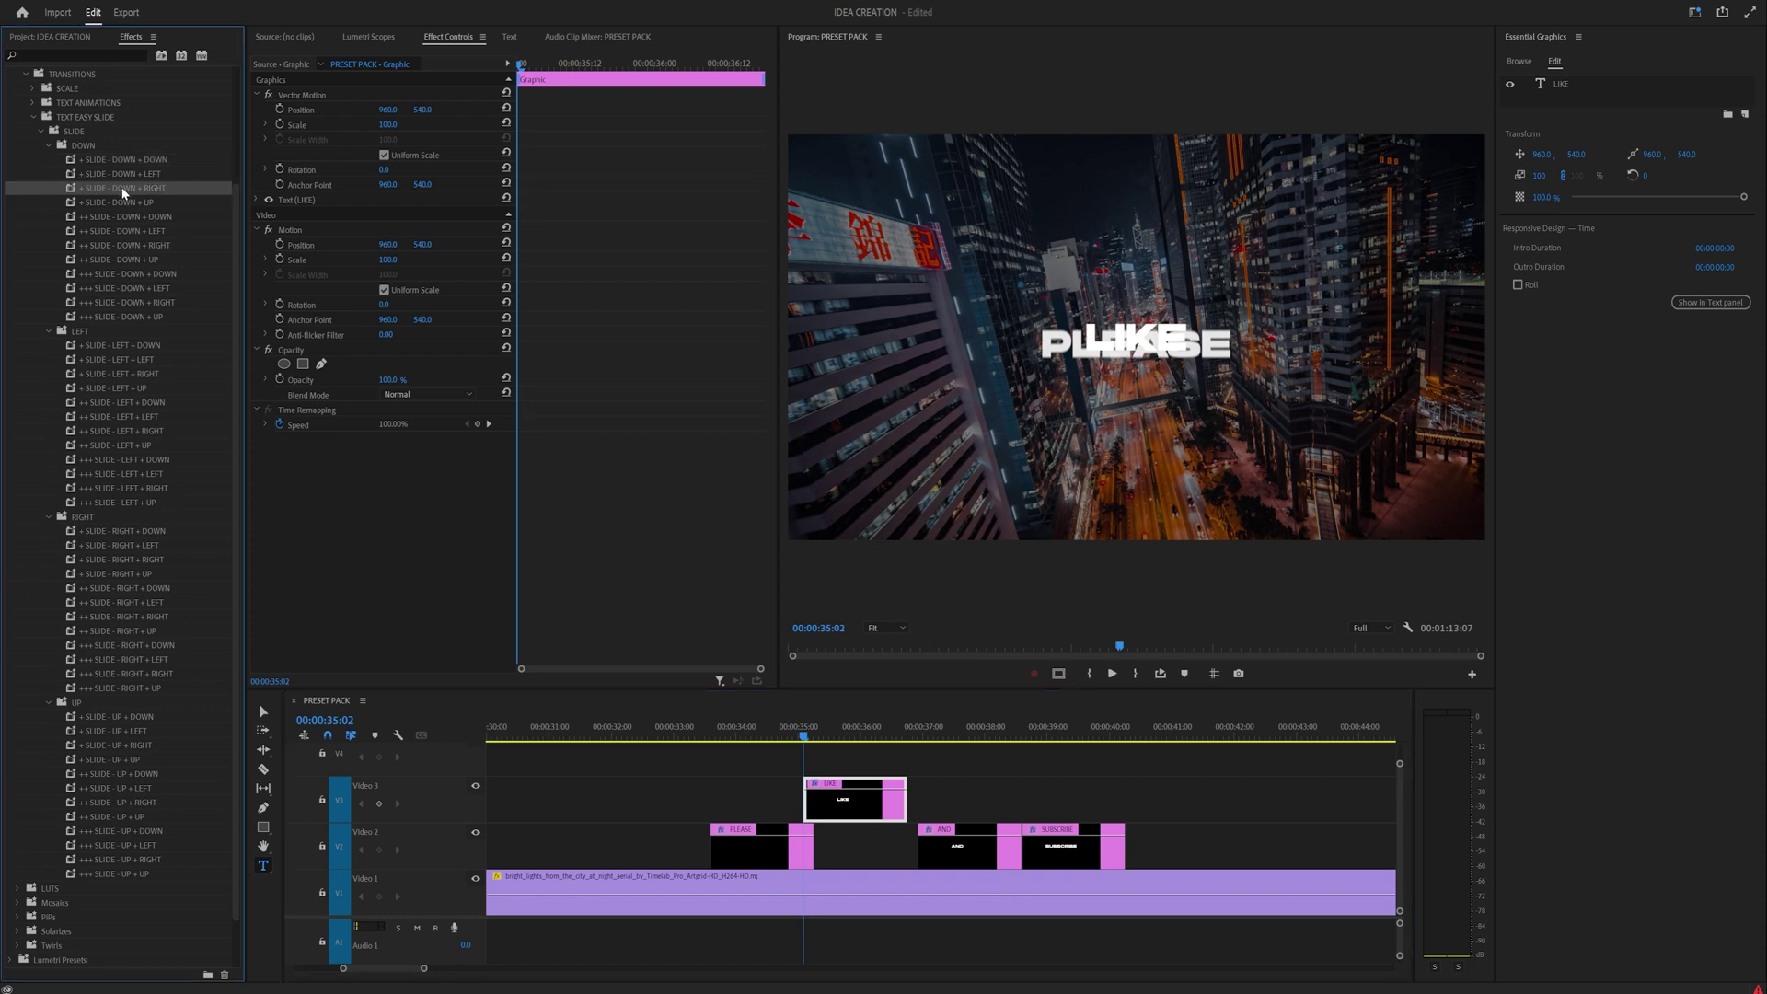
{"action": "left_click_drag", "start_coordinate": [843, 804], "coordinate": [843, 802]}
{"action": "left_click_drag", "start_coordinate": [800, 733], "coordinate": [900, 734]}
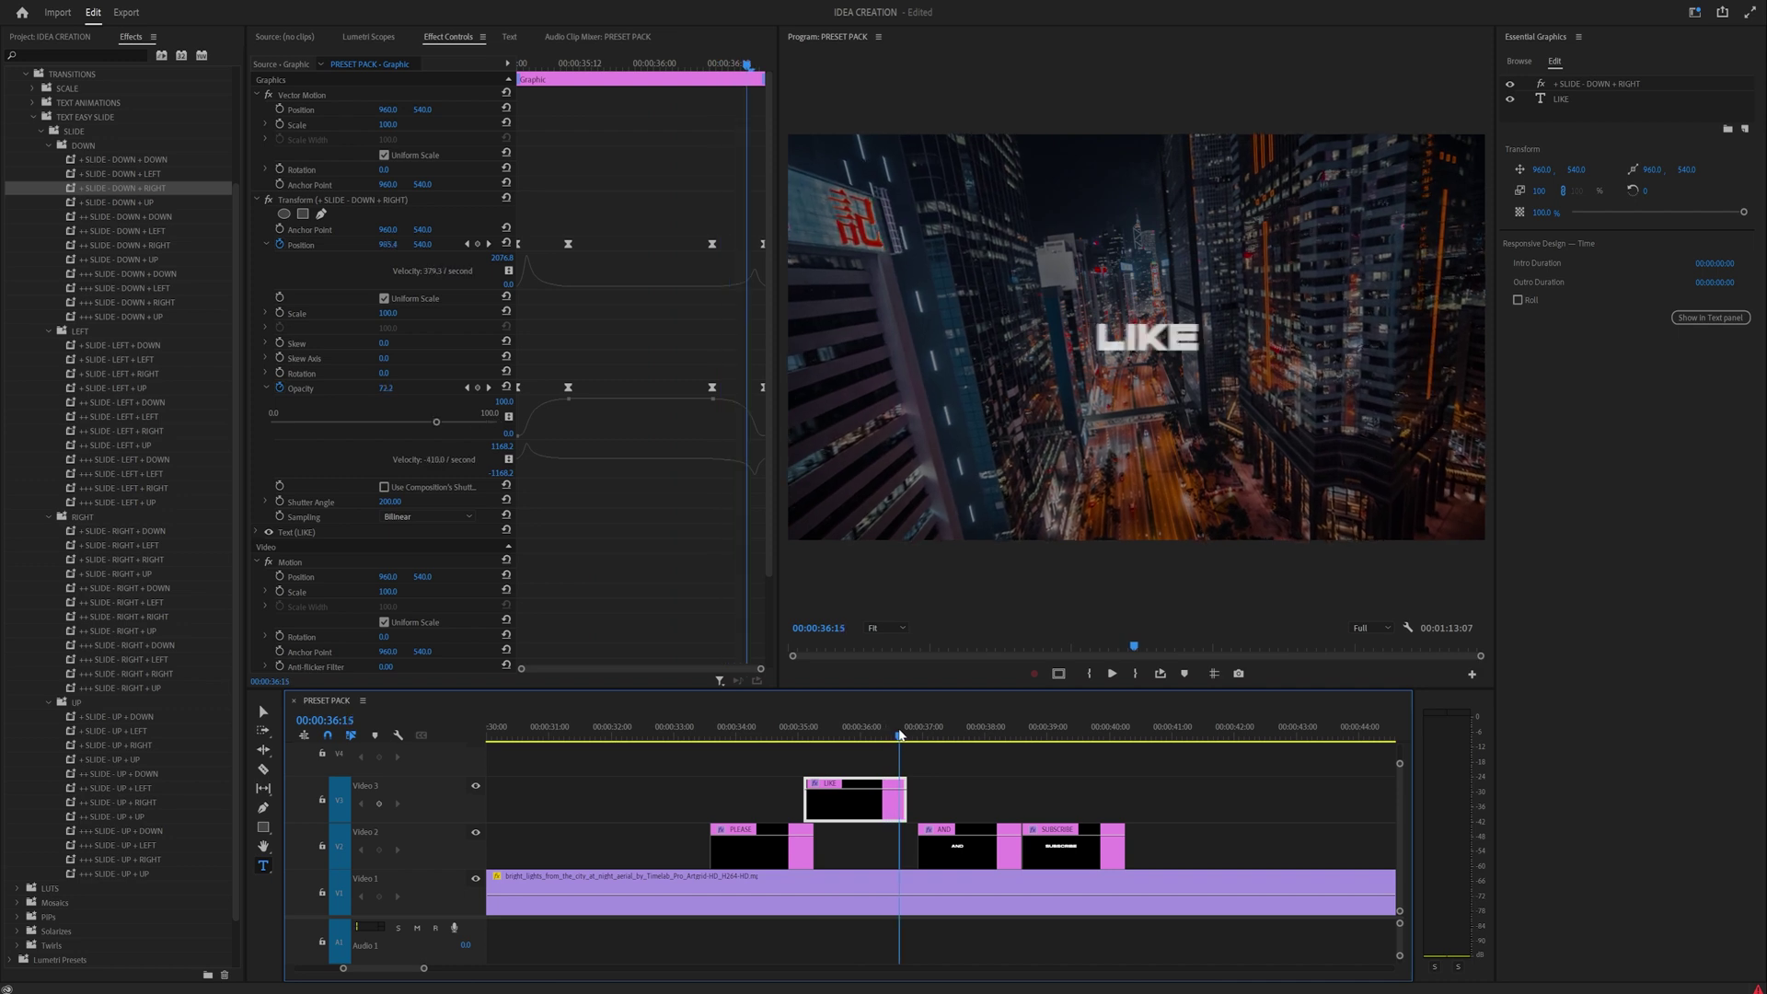
{"action": "left_click_drag", "start_coordinate": [974, 853], "coordinate": [932, 859]}
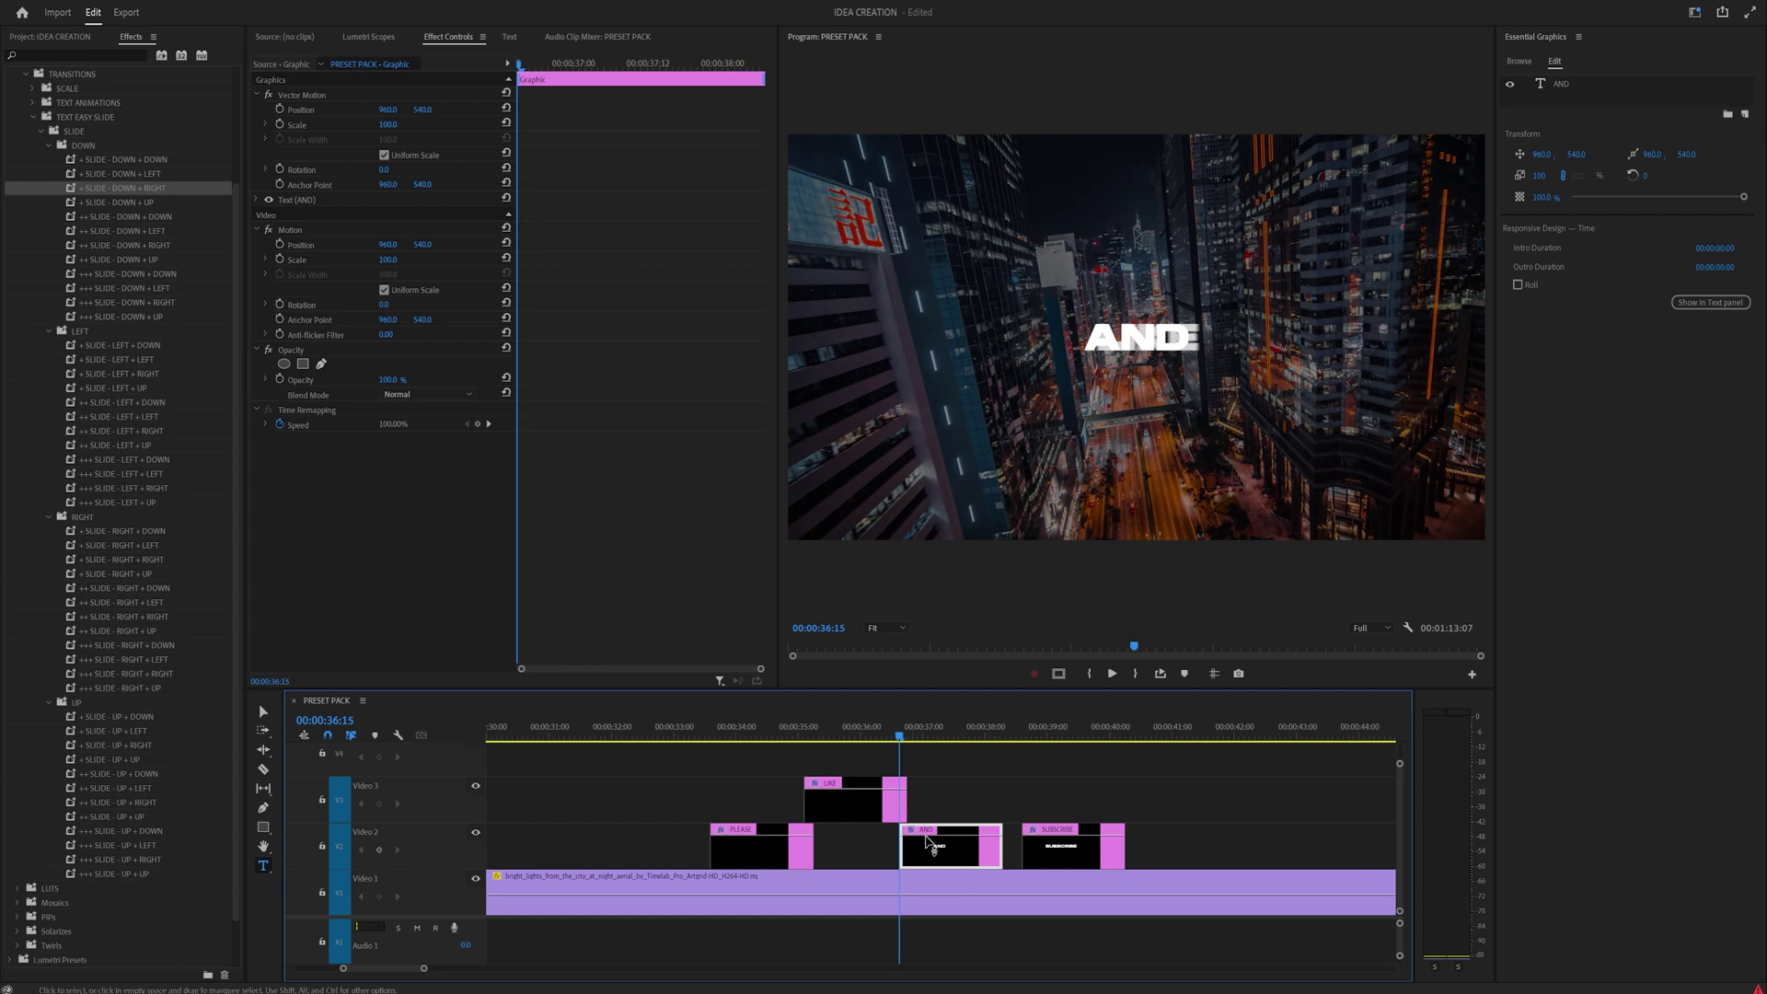
{"action": "left_click", "coordinate": [845, 799]}
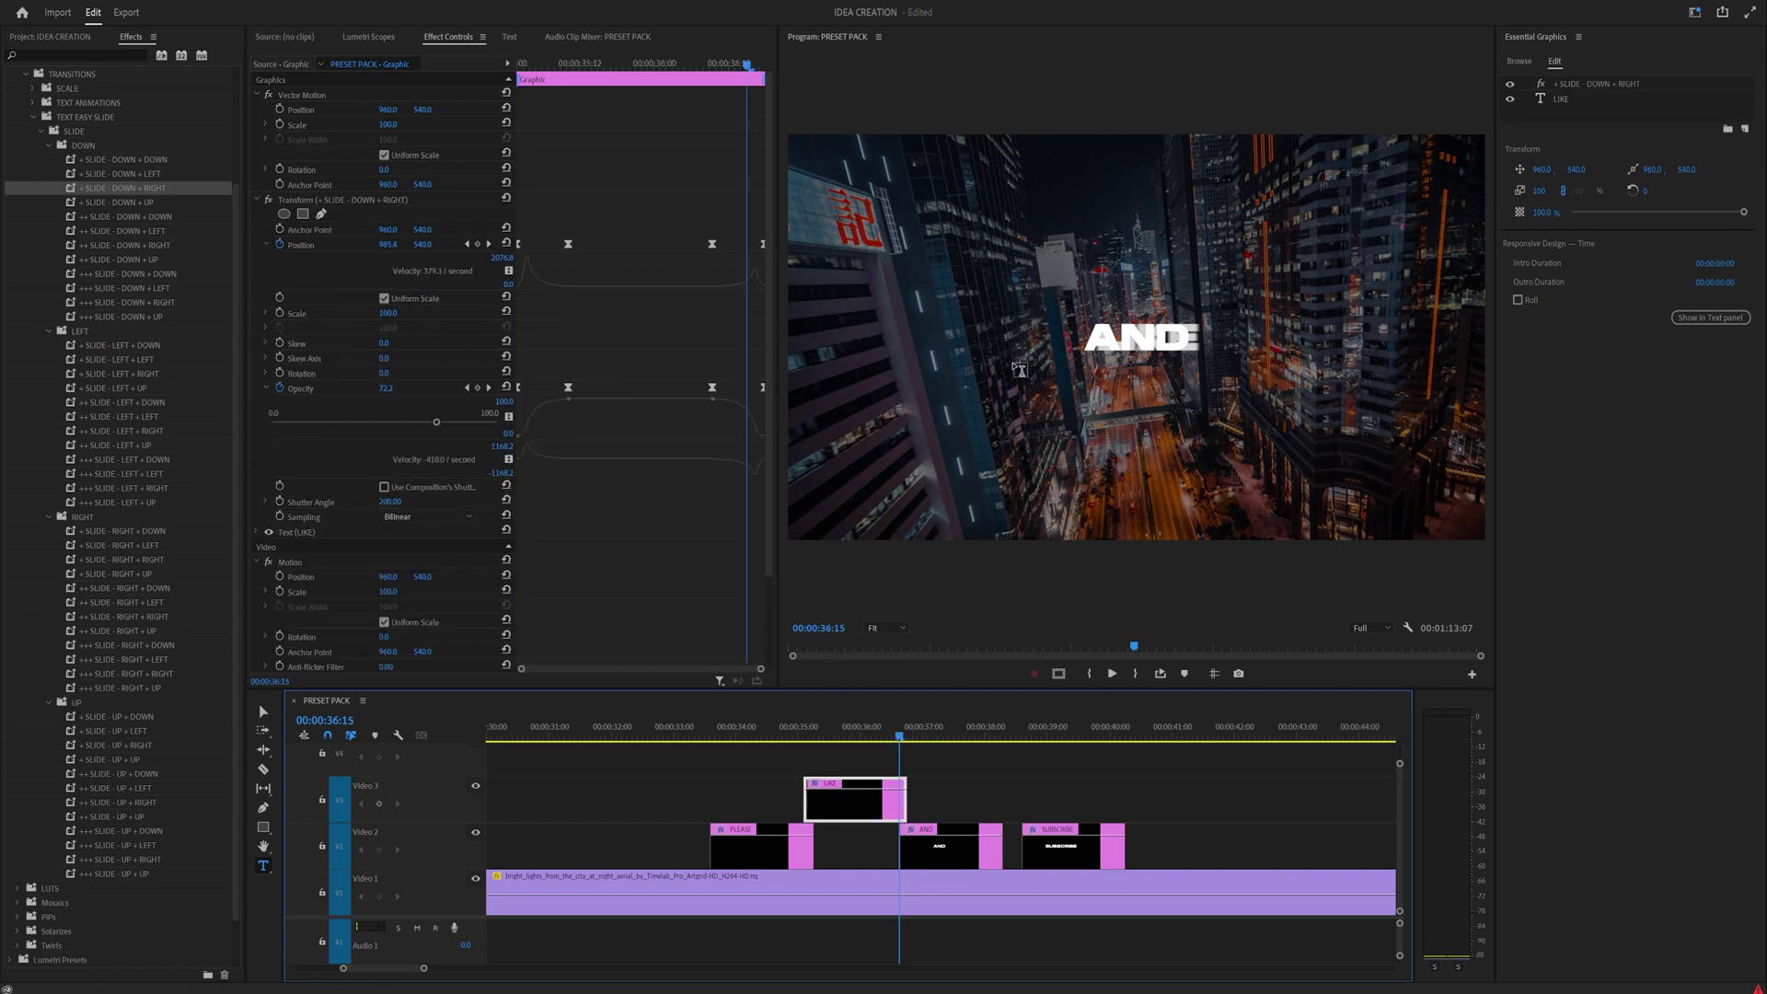
- Apply + SLIDE - RIGHT + LEFT to the AND title and lift SUBSCRIBE onto Video 3
{"action": "left_click", "coordinate": [931, 848]}
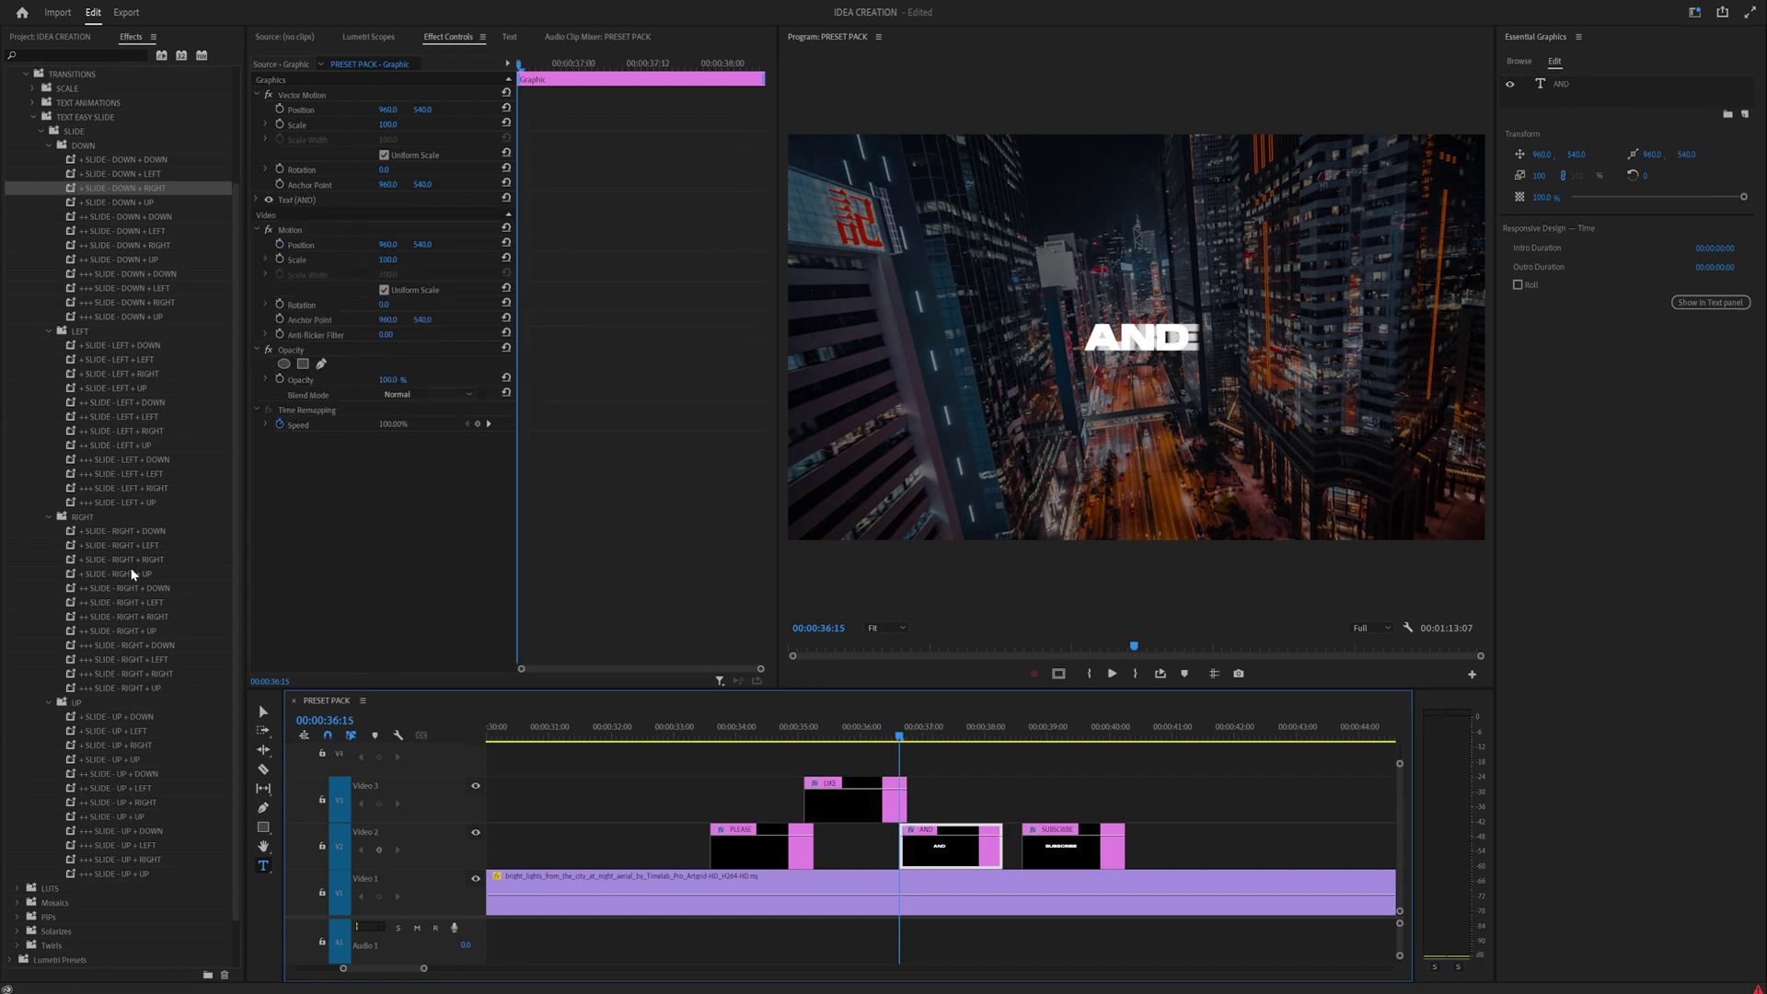
{"action": "left_click_drag", "start_coordinate": [133, 549], "coordinate": [939, 847]}
{"action": "left_click_drag", "start_coordinate": [930, 734], "coordinate": [997, 733]}
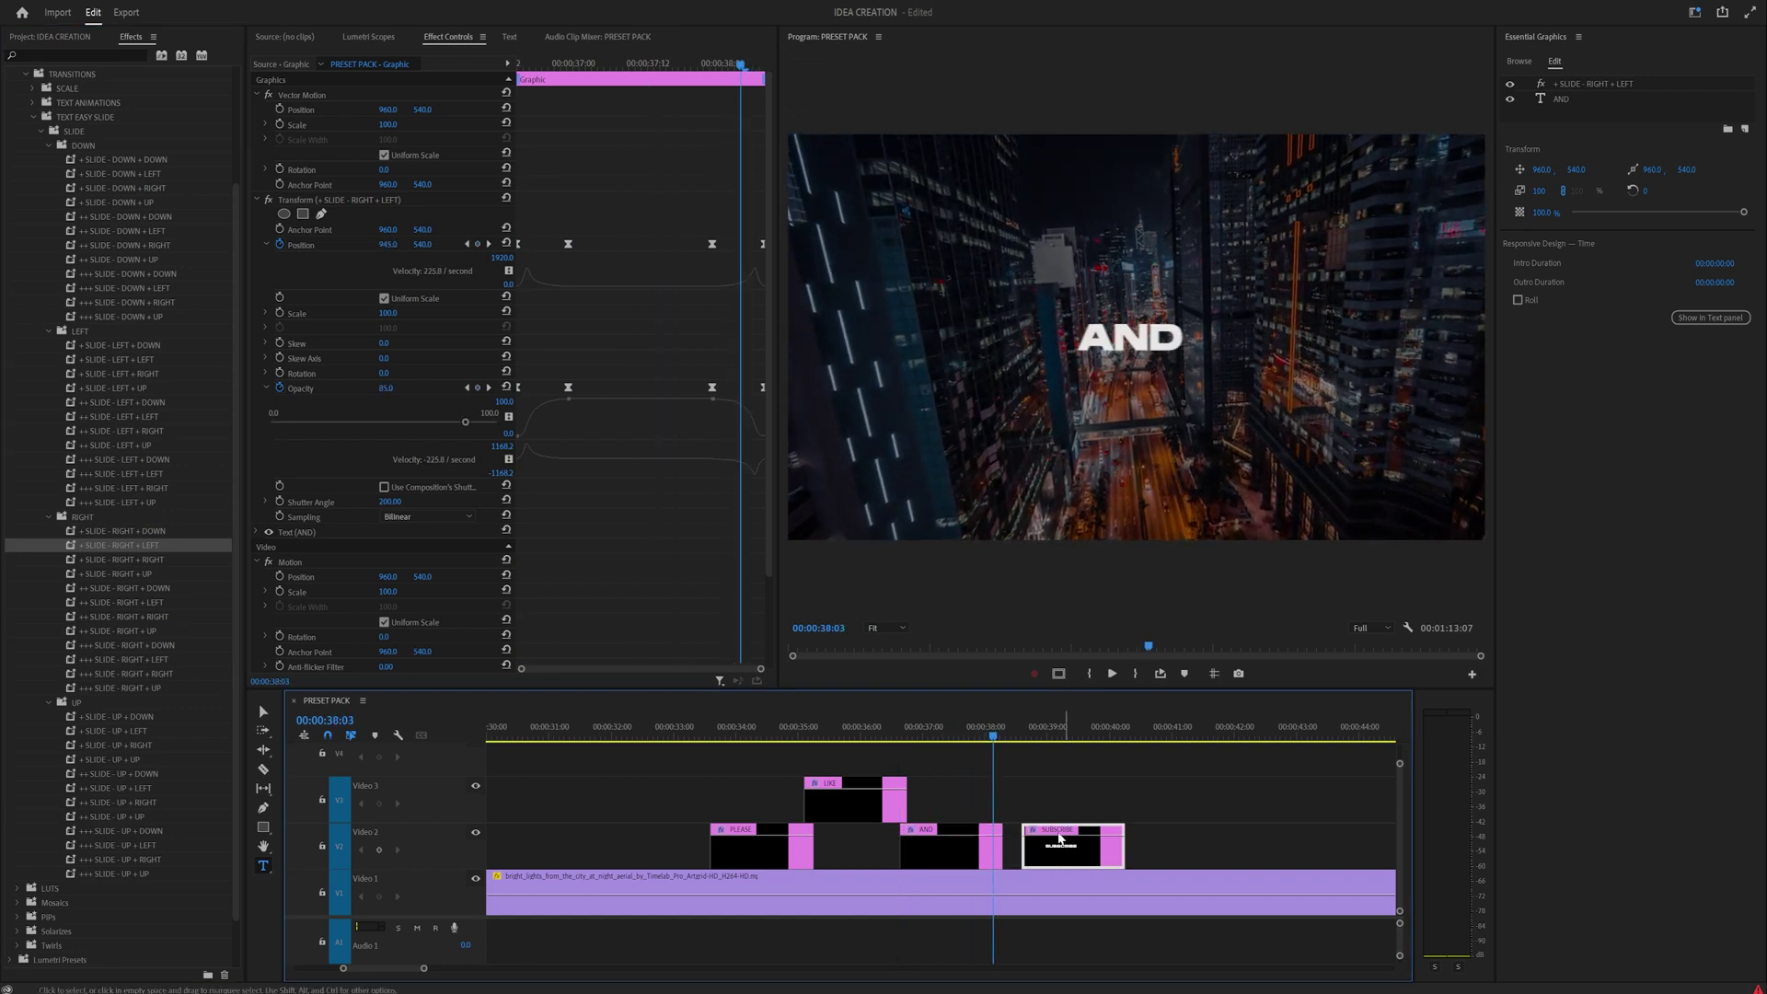
{"action": "left_click_drag", "start_coordinate": [1059, 839], "coordinate": [1007, 810]}
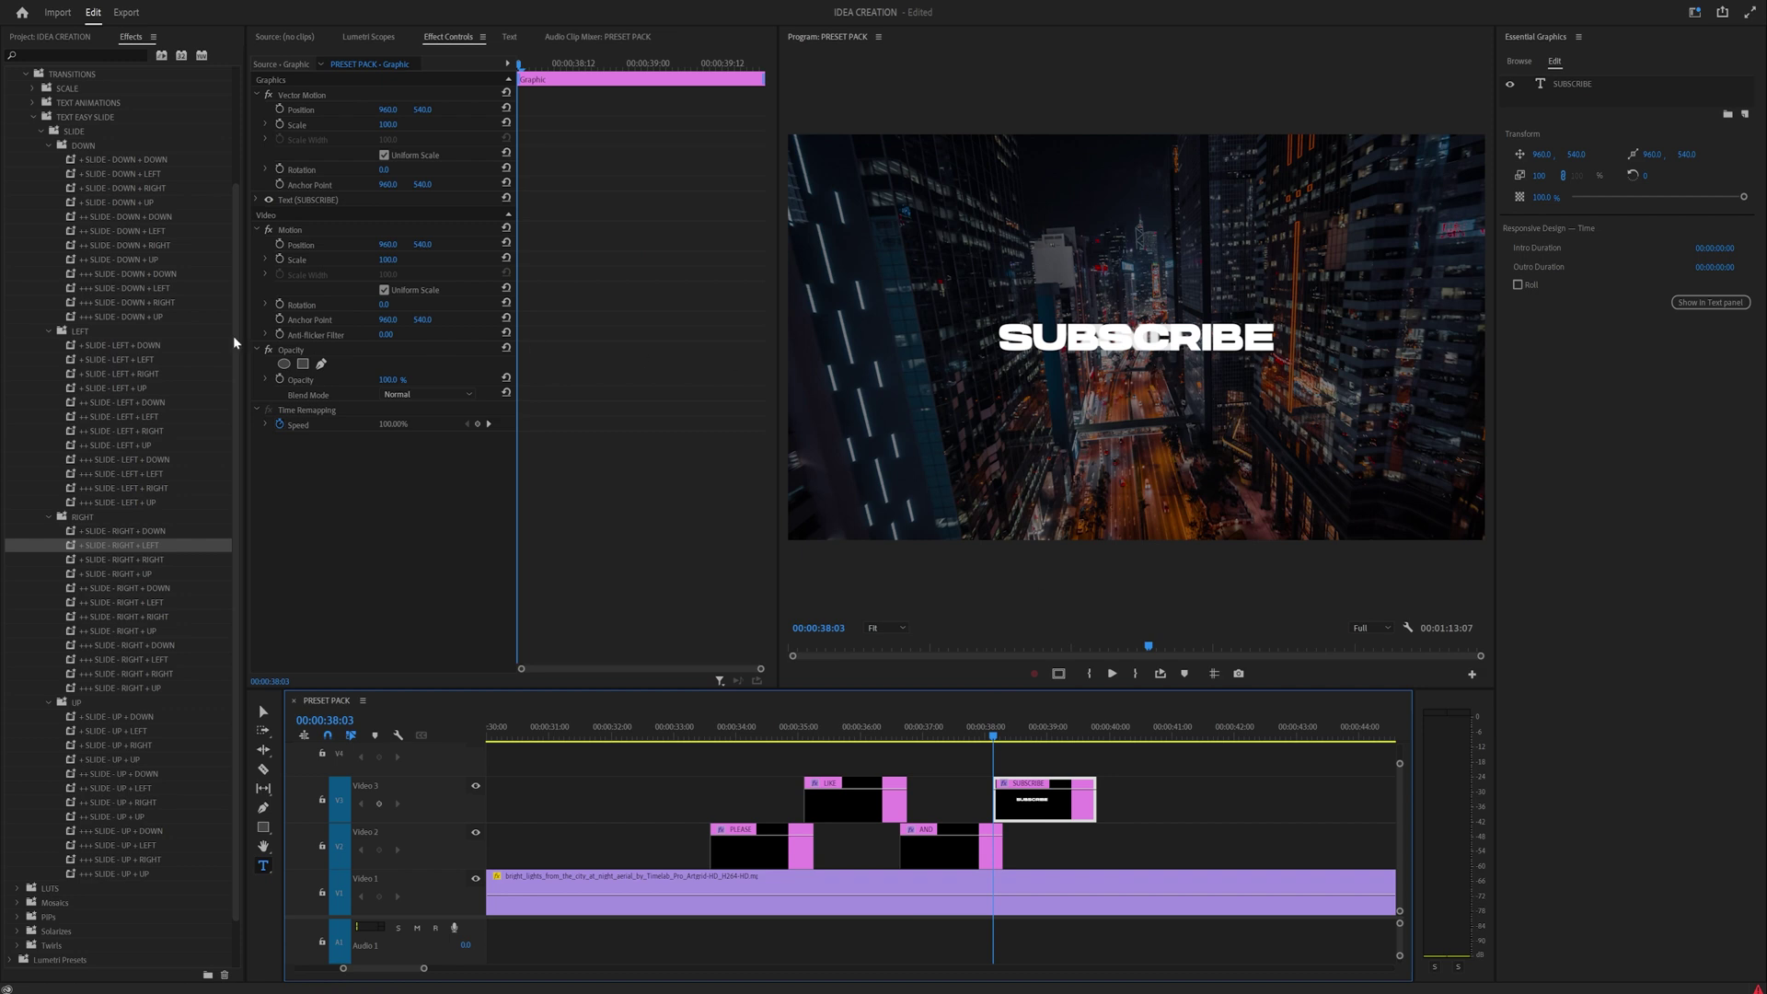
- Give SUBSCRIBE the + SLIDE - LEFT + UP preset and return to 00:00:33:06 for review
{"action": "left_click", "coordinate": [178, 389]}
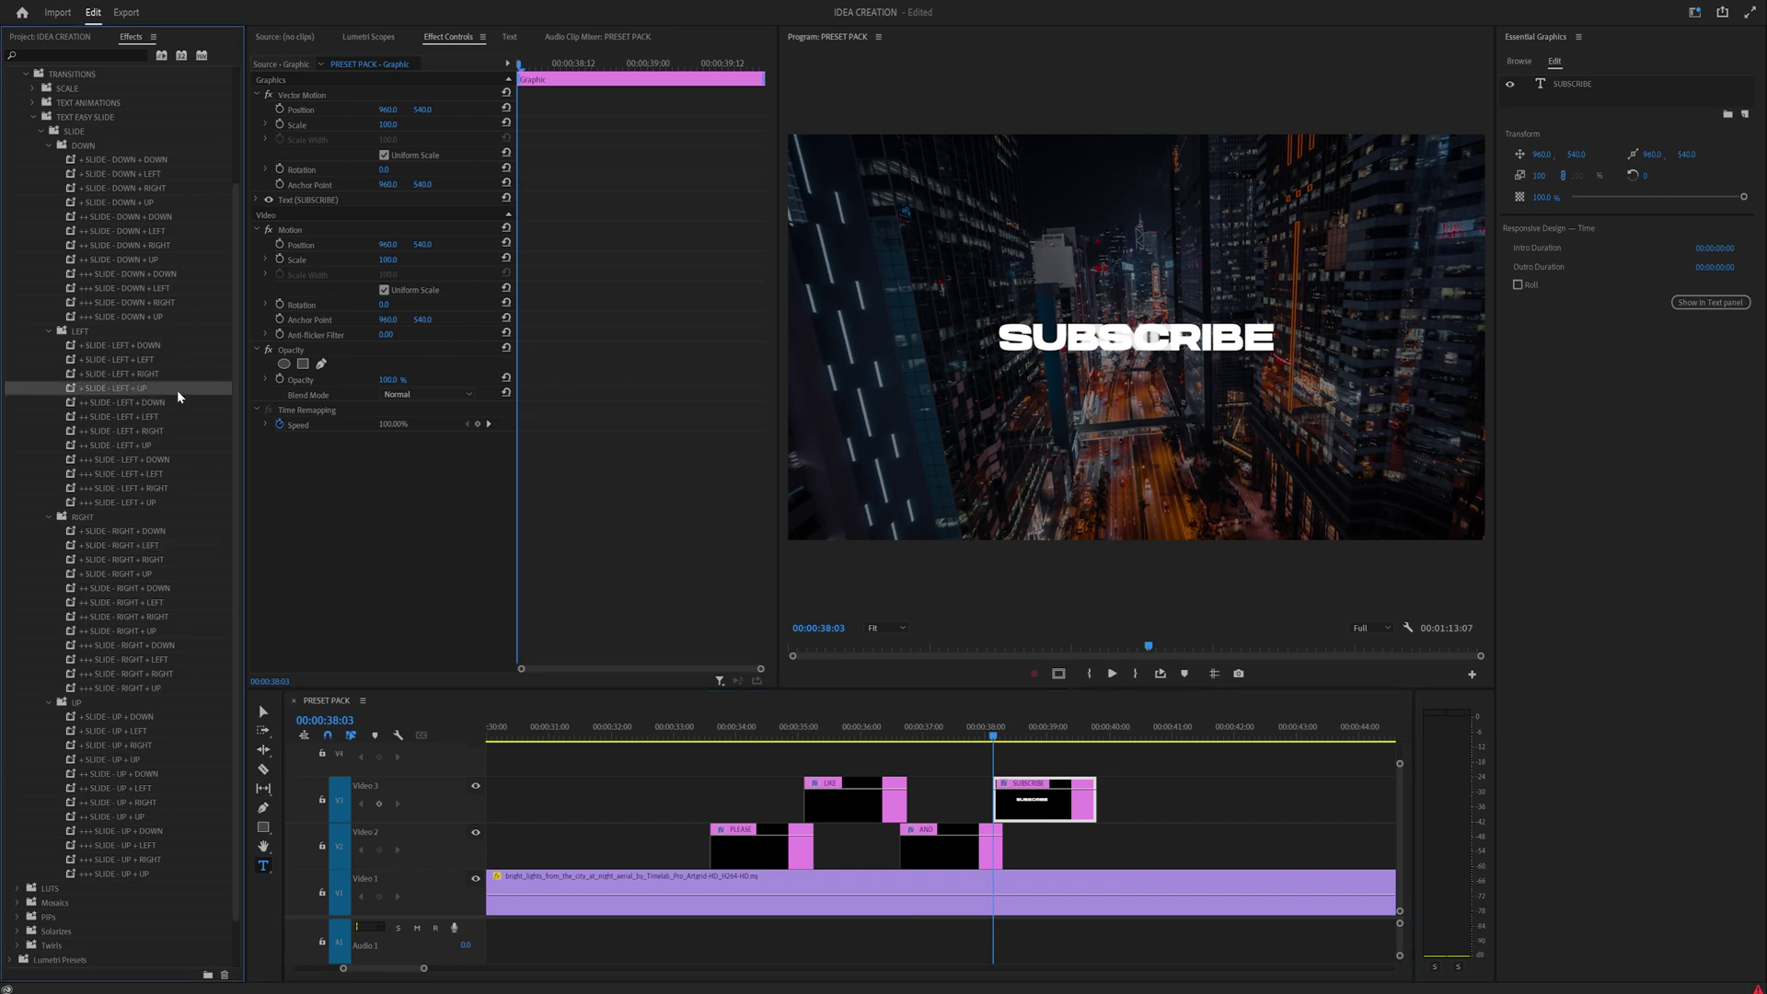
{"action": "left_click", "coordinate": [1010, 771]}
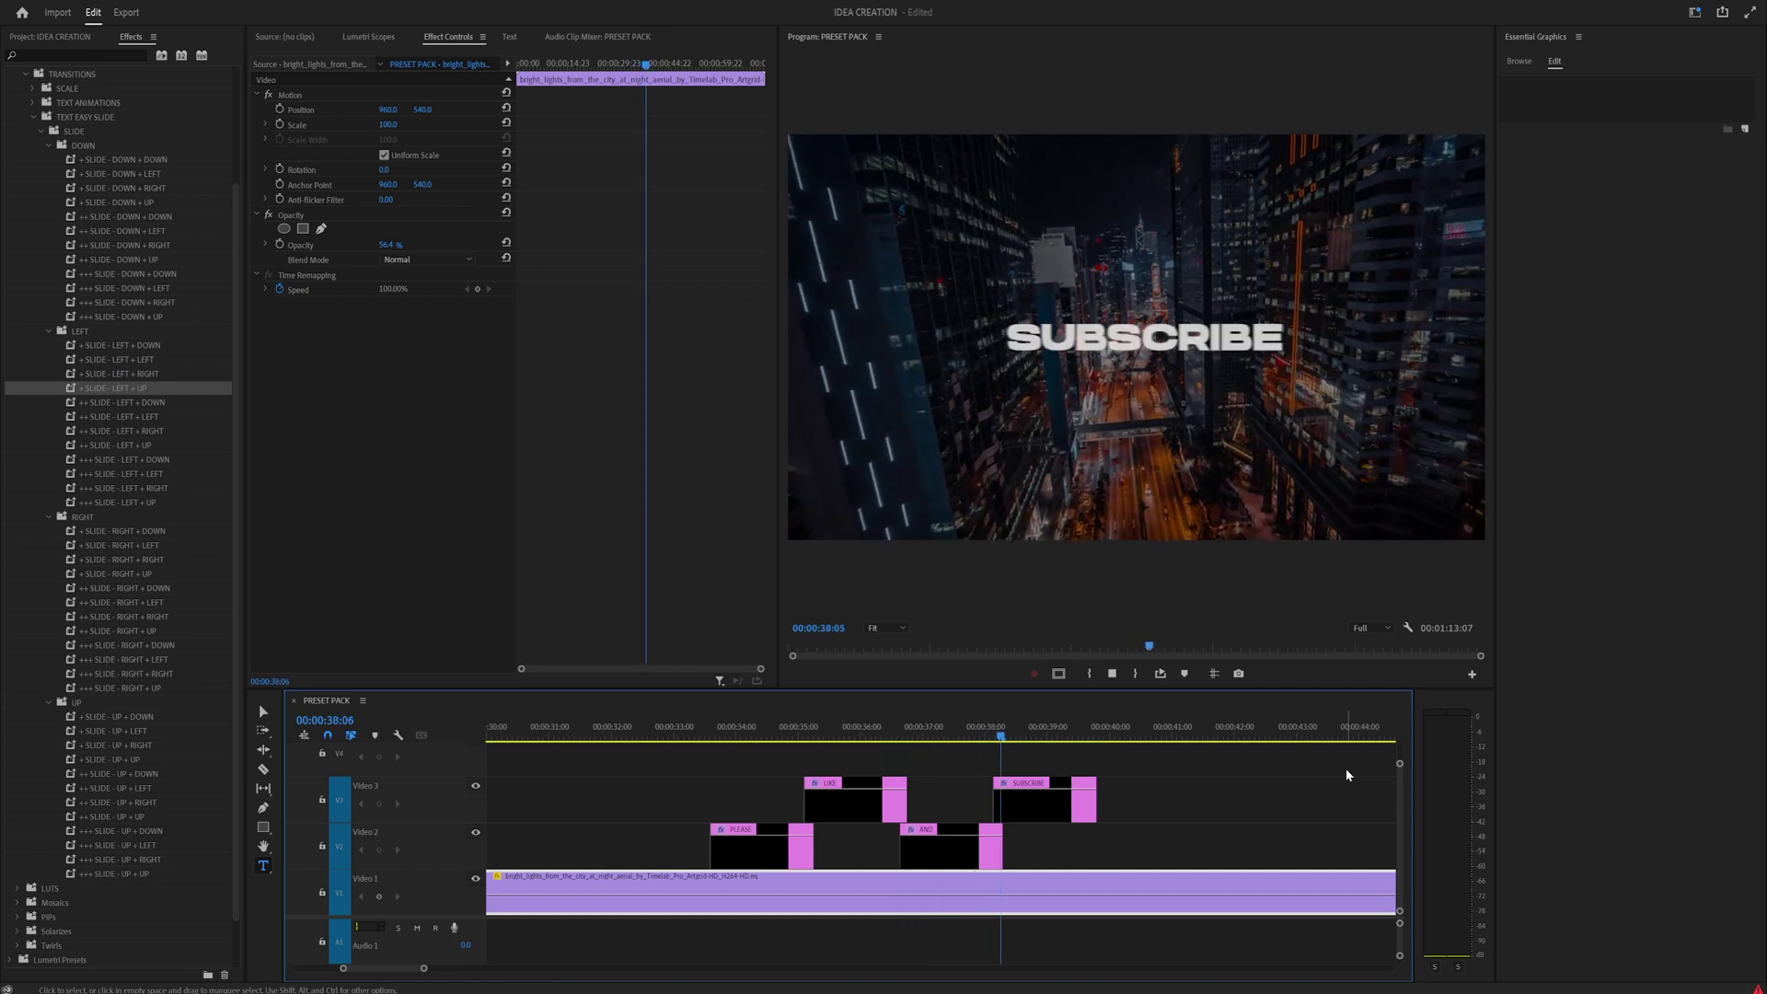
- Stop playback and nest the four title clips into Nested Sequence 01 with the default name
{"action": "left_click", "coordinate": [987, 847]}
{"action": "left_click_drag", "start_coordinate": [710, 748], "coordinate": [1125, 865]}
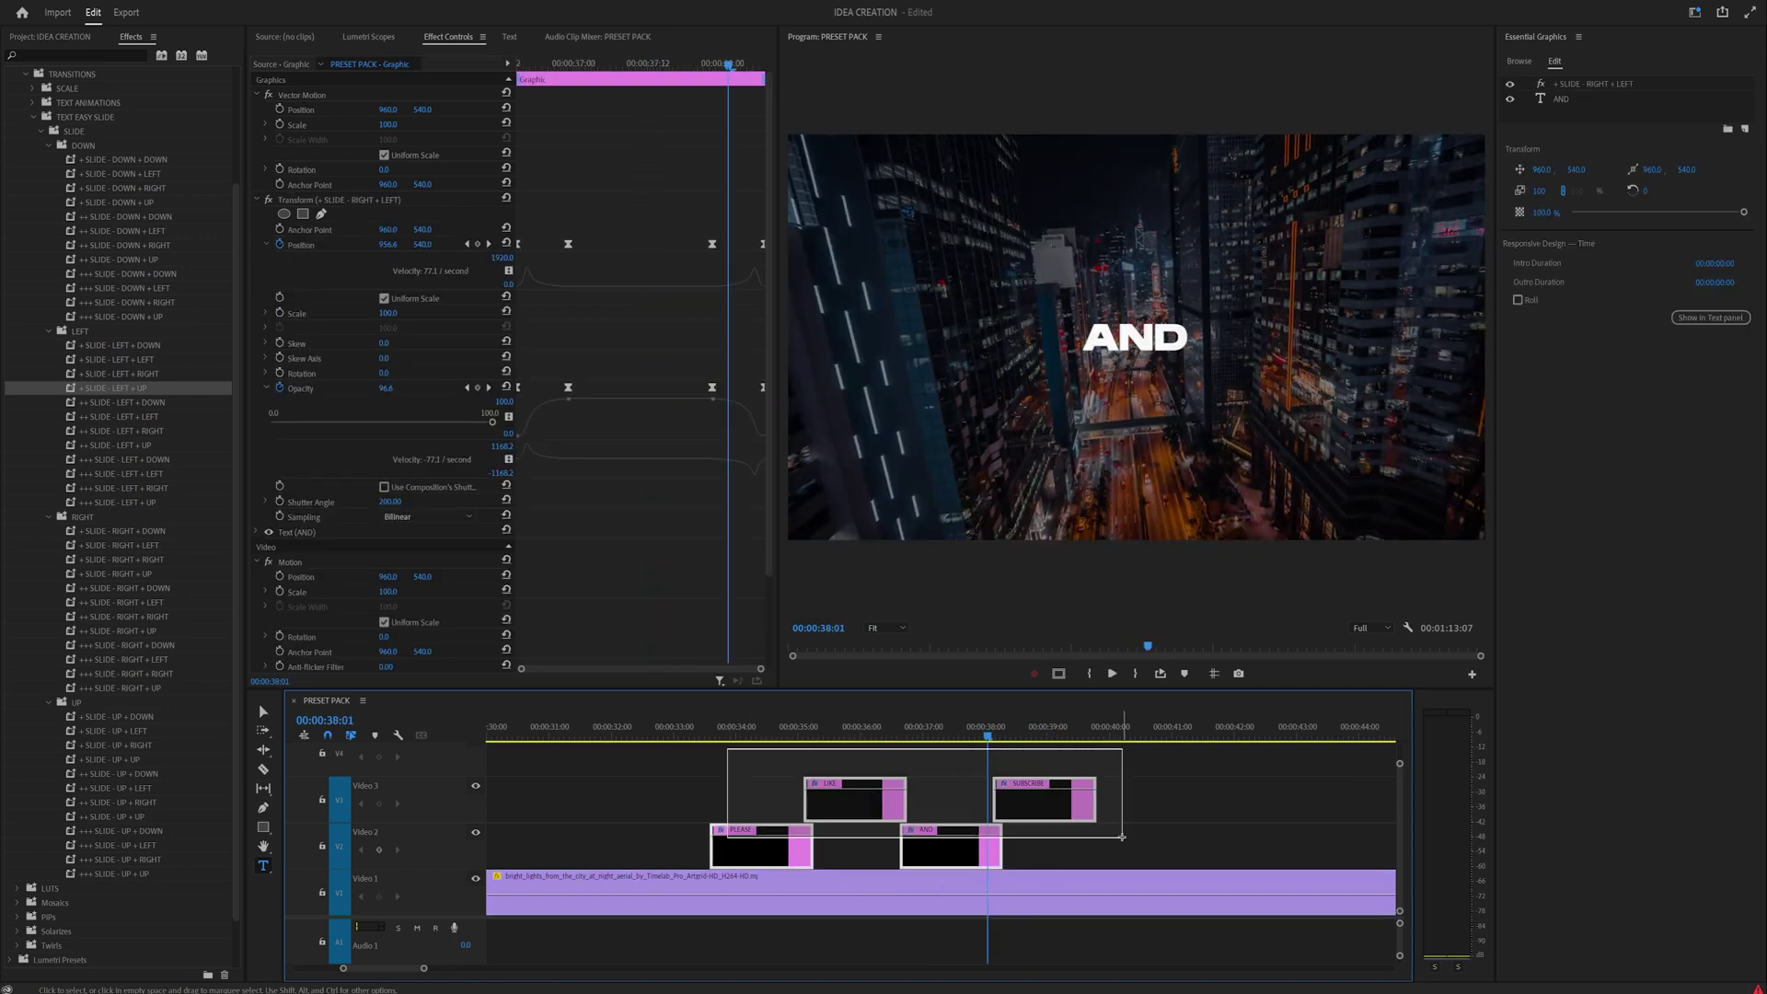
{"action": "right_click", "coordinate": [1054, 801]}
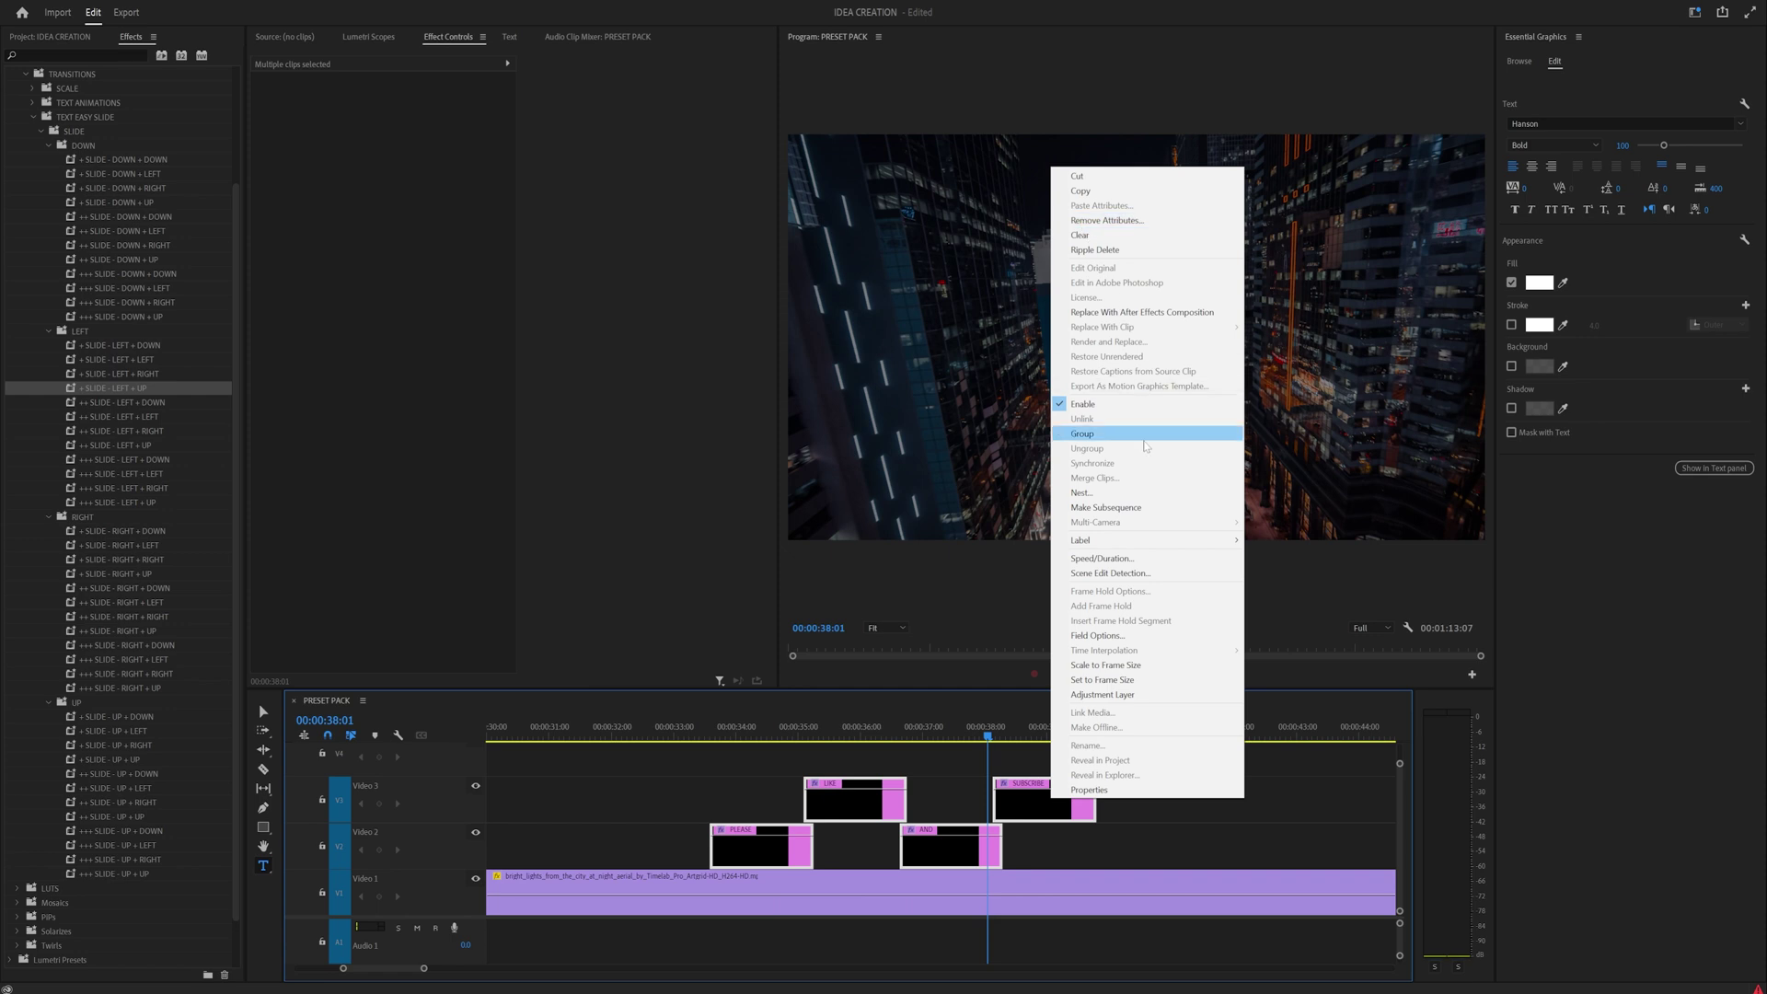
{"action": "left_click", "coordinate": [1127, 494]}
{"action": "key", "text": "Return"}
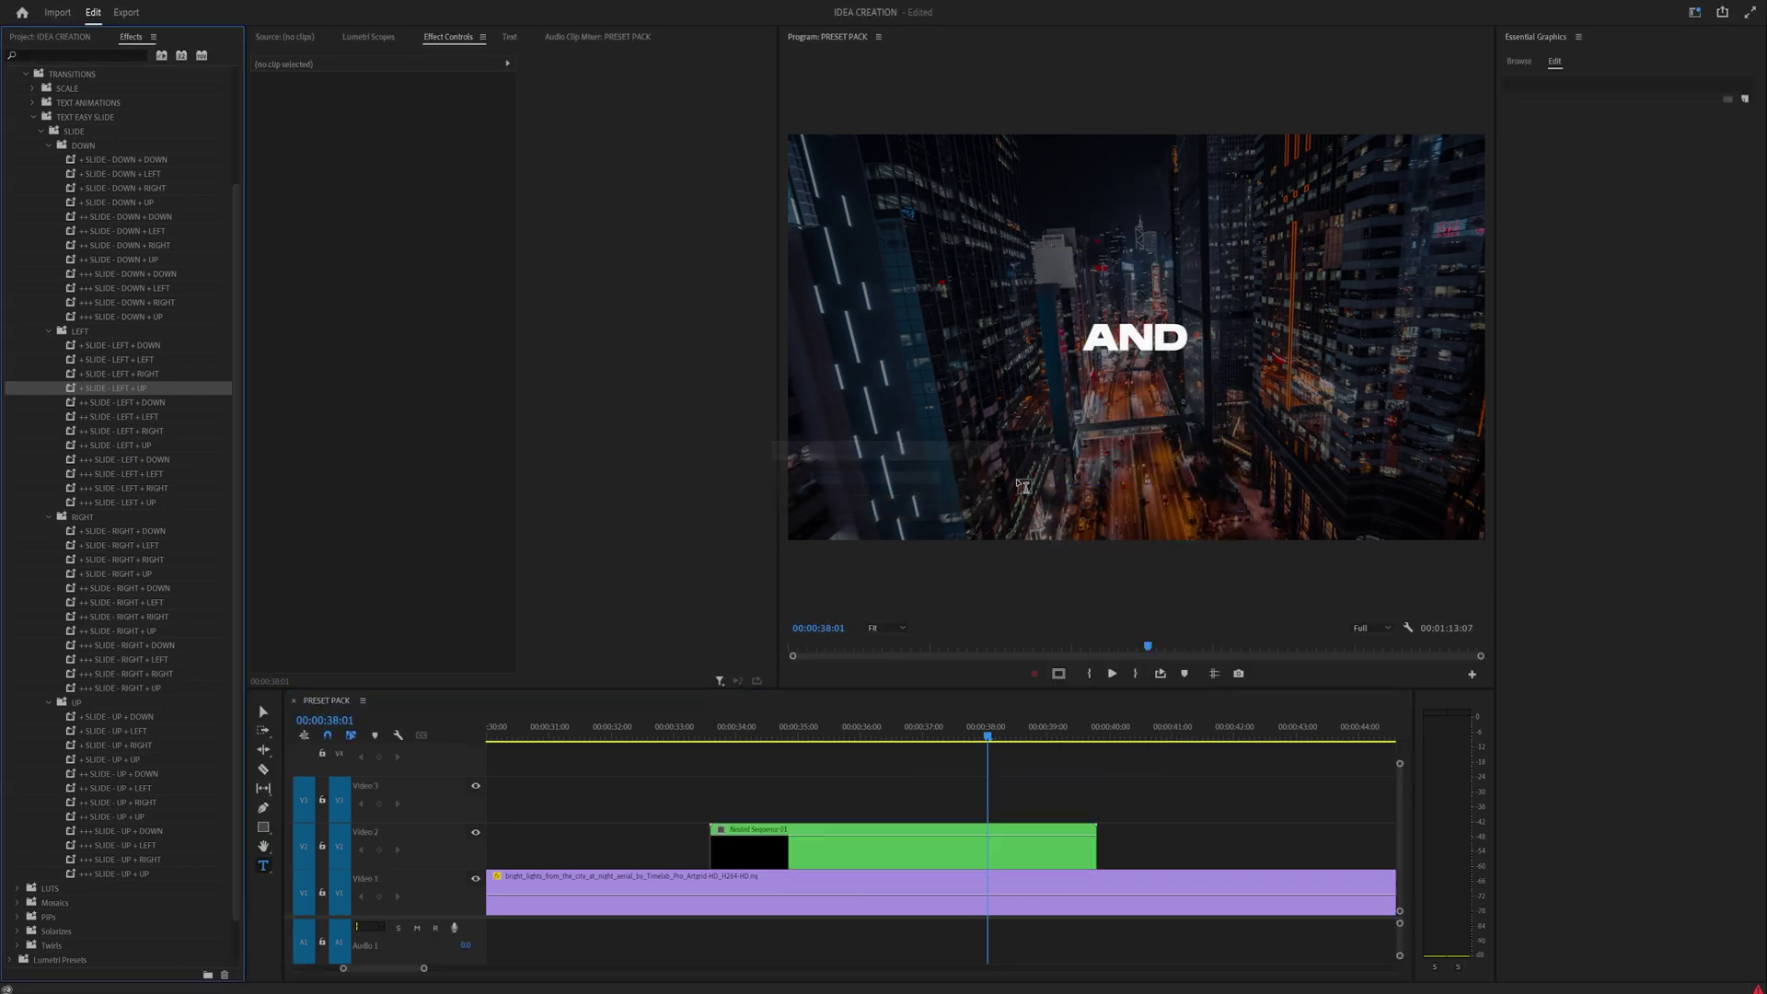
- Scale Nested Sequence 01 to 62% and play the shrunken titles from about 33 seconds
{"action": "left_click", "coordinate": [874, 852]}
{"action": "type", "text": "62"}
{"action": "key", "text": "Return"}
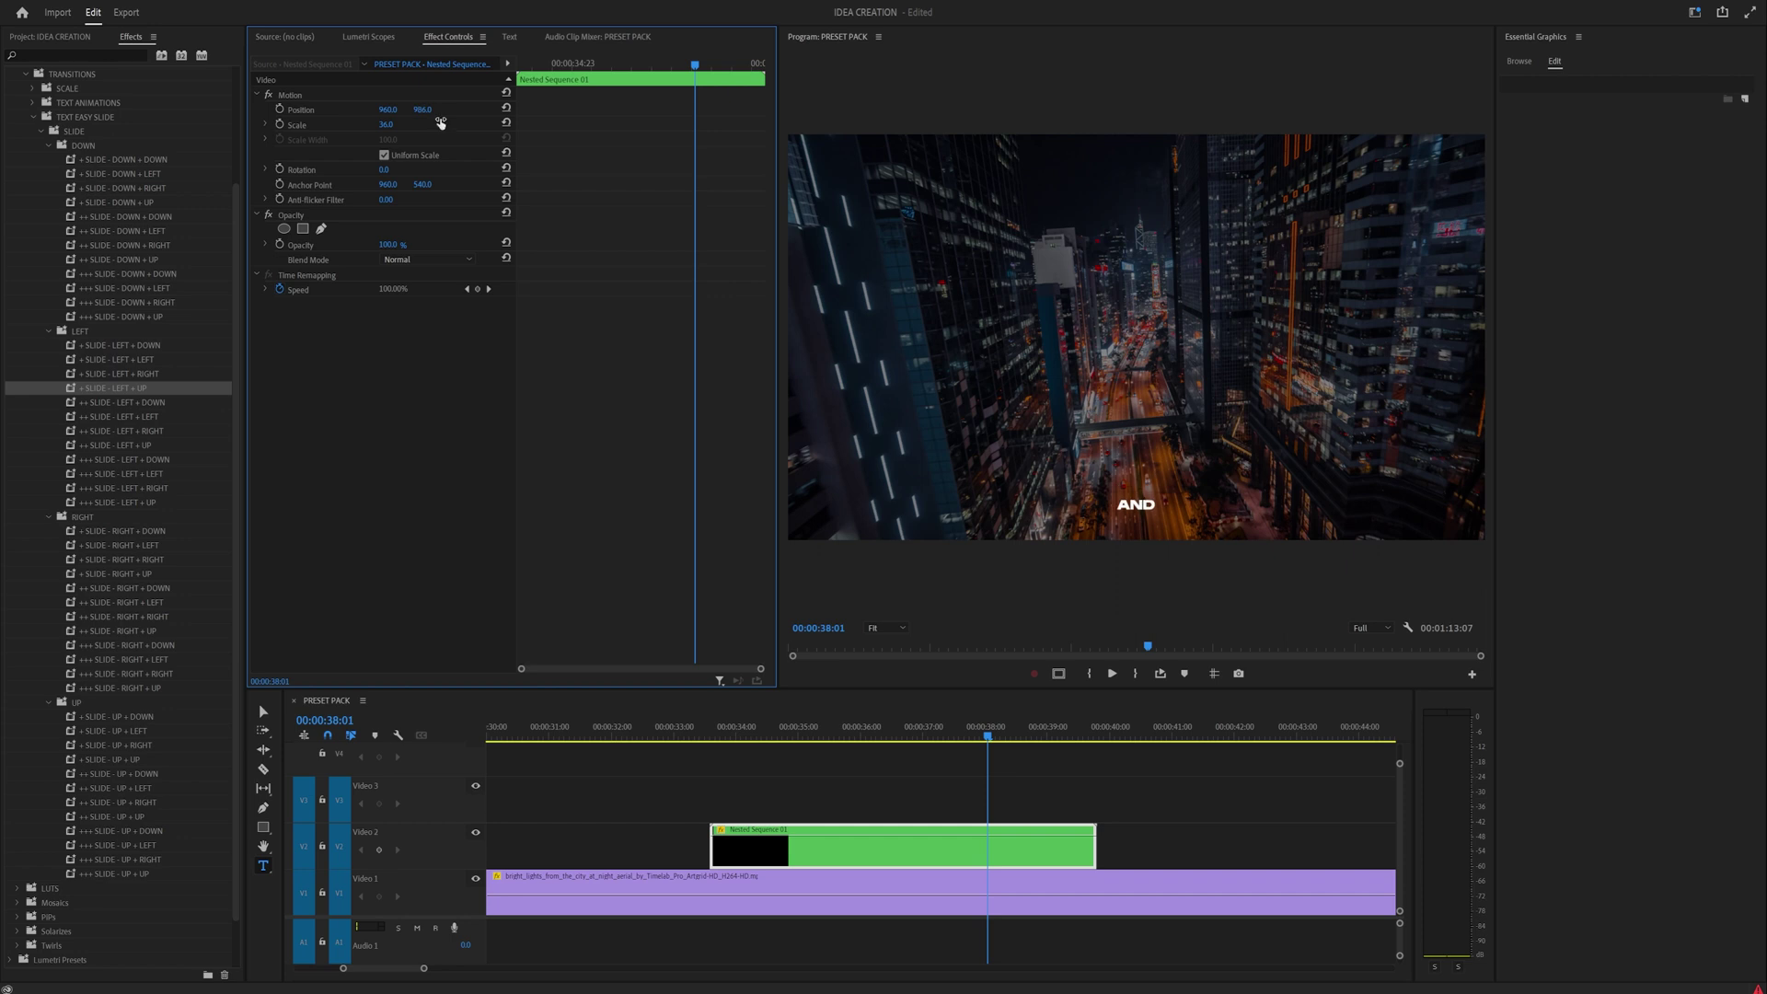
{"action": "left_click", "coordinate": [698, 757]}
{"action": "key", "text": "space"}
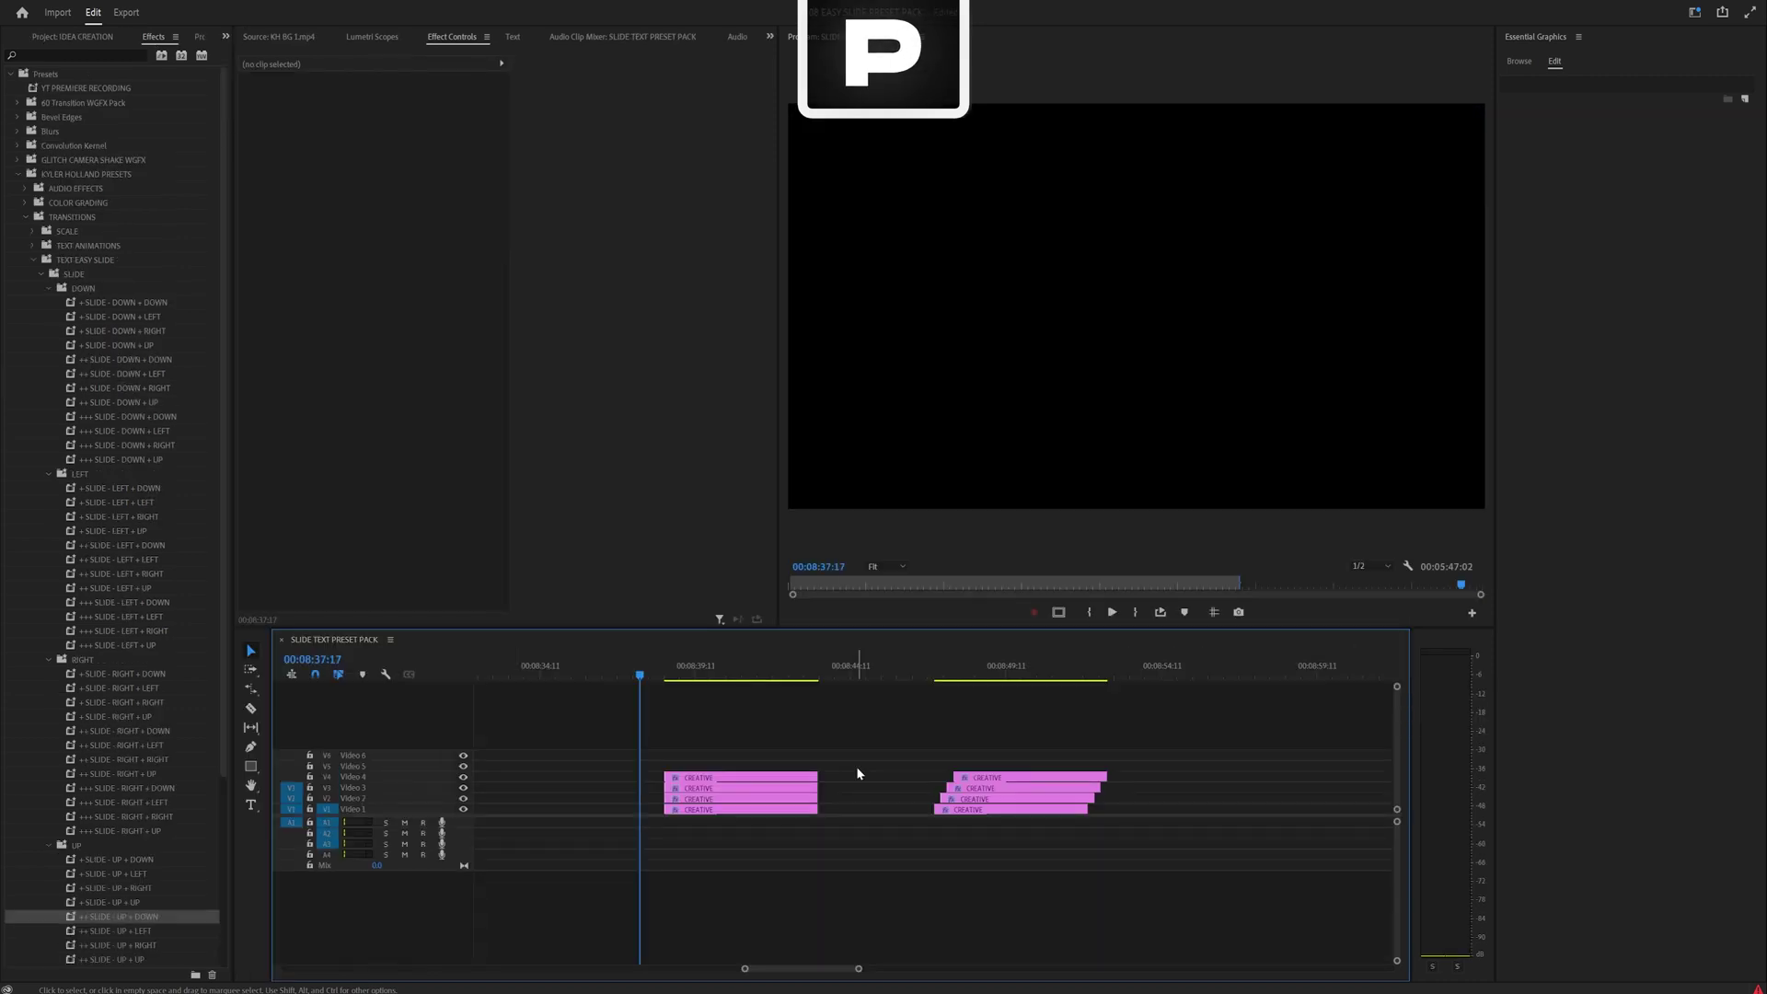
- Zoom the timeline out and move the playhead to just before the first CREATIVE title stack
{"action": "scroll", "coordinate": [855, 766], "scroll_direction": "up", "scroll_amount": 3}
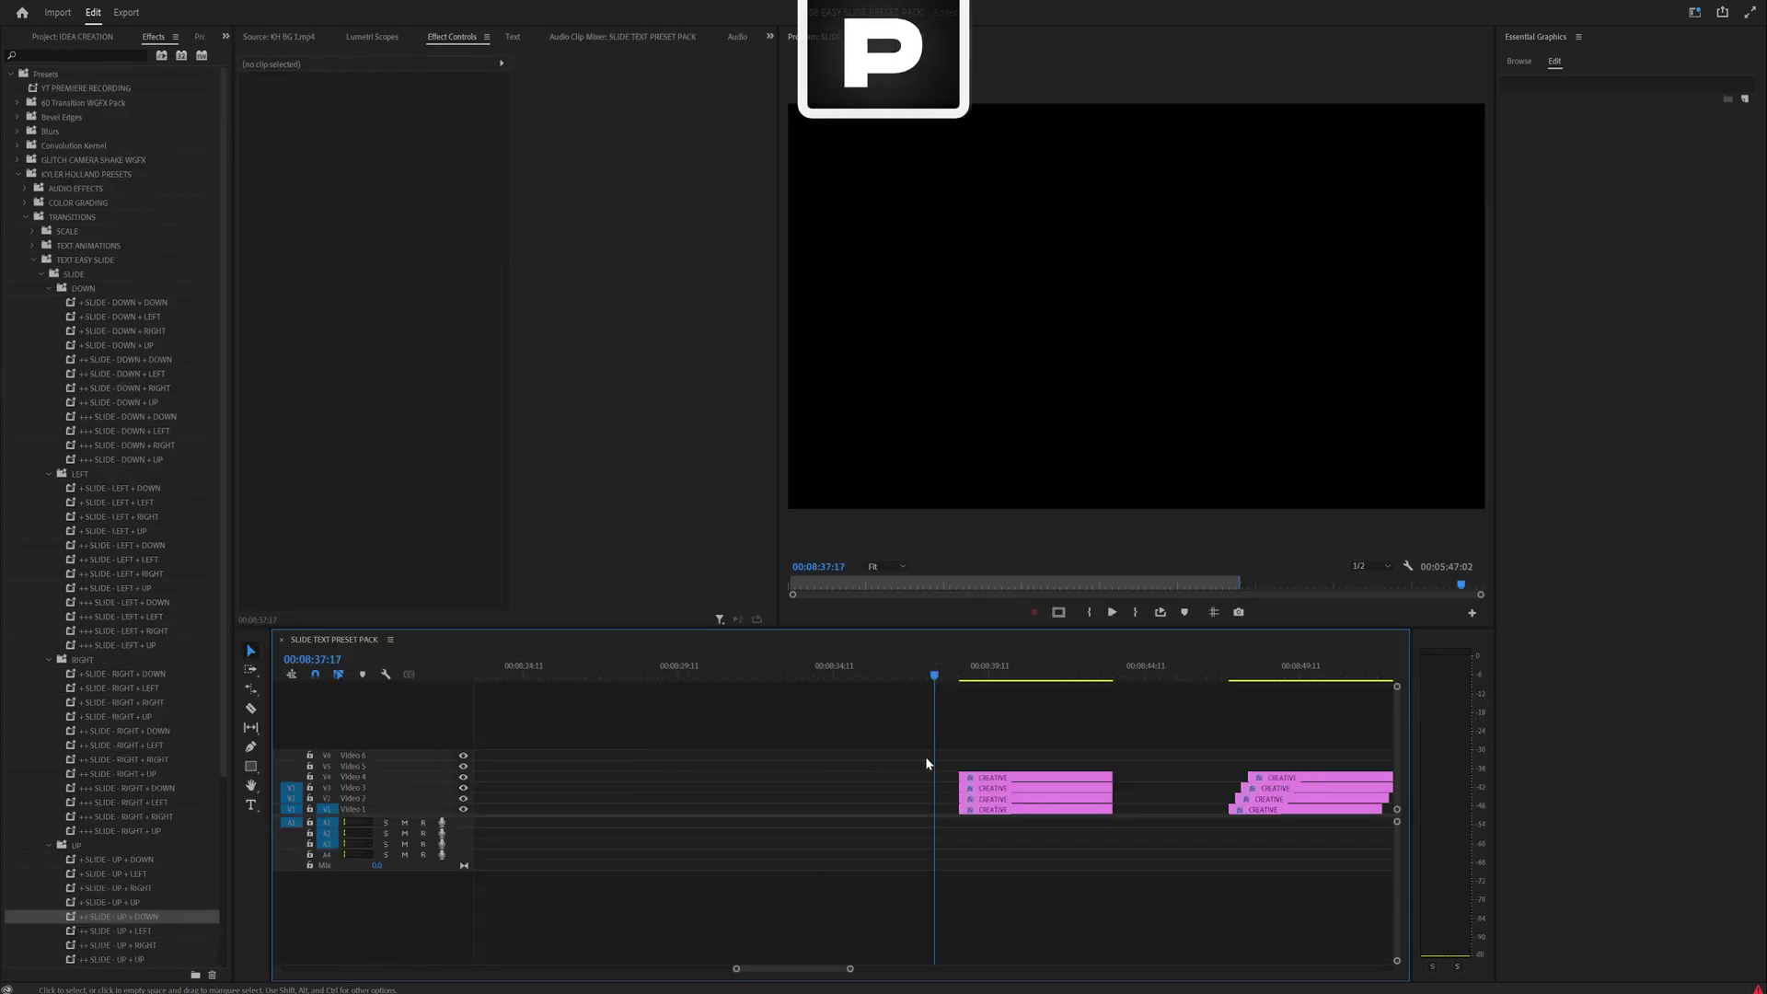
{"action": "key", "text": "minus"}
{"action": "scroll", "coordinate": [1030, 742], "scroll_direction": "down", "scroll_amount": 2}
{"action": "left_click", "coordinate": [911, 679]}
{"action": "scroll", "coordinate": [992, 709], "scroll_direction": "down", "scroll_amount": 2}
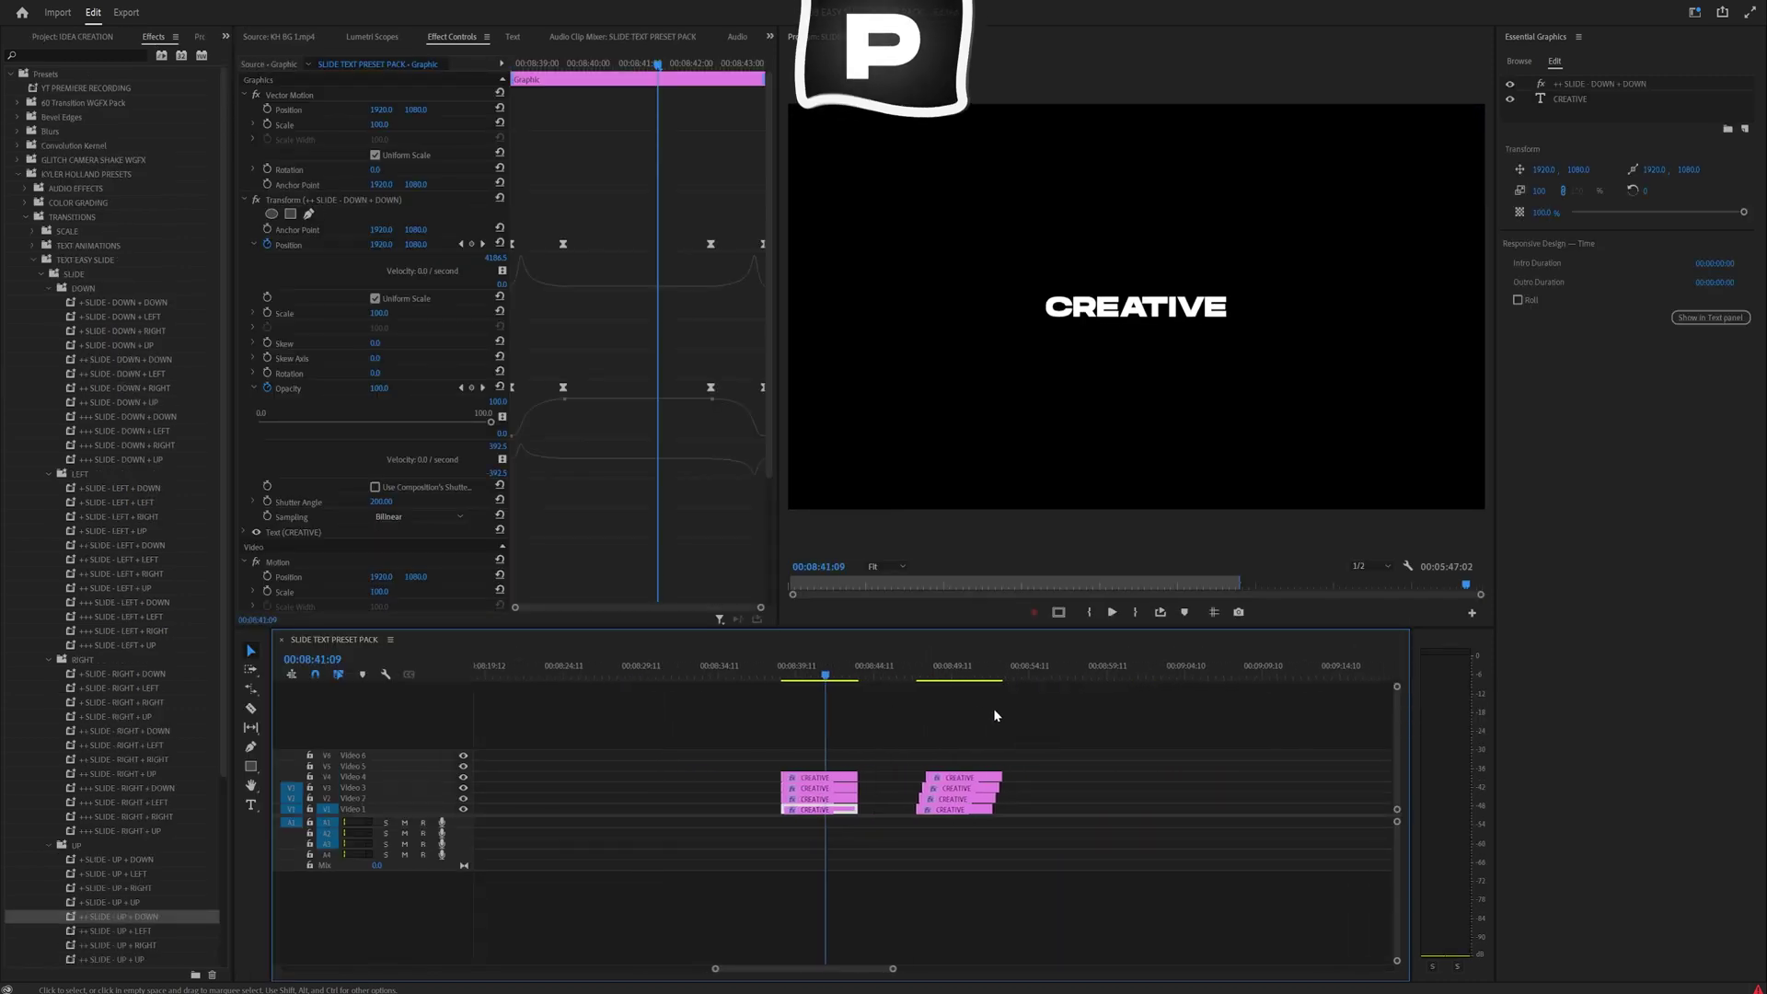
{"action": "left_click_drag", "start_coordinate": [828, 679], "coordinate": [783, 677]}
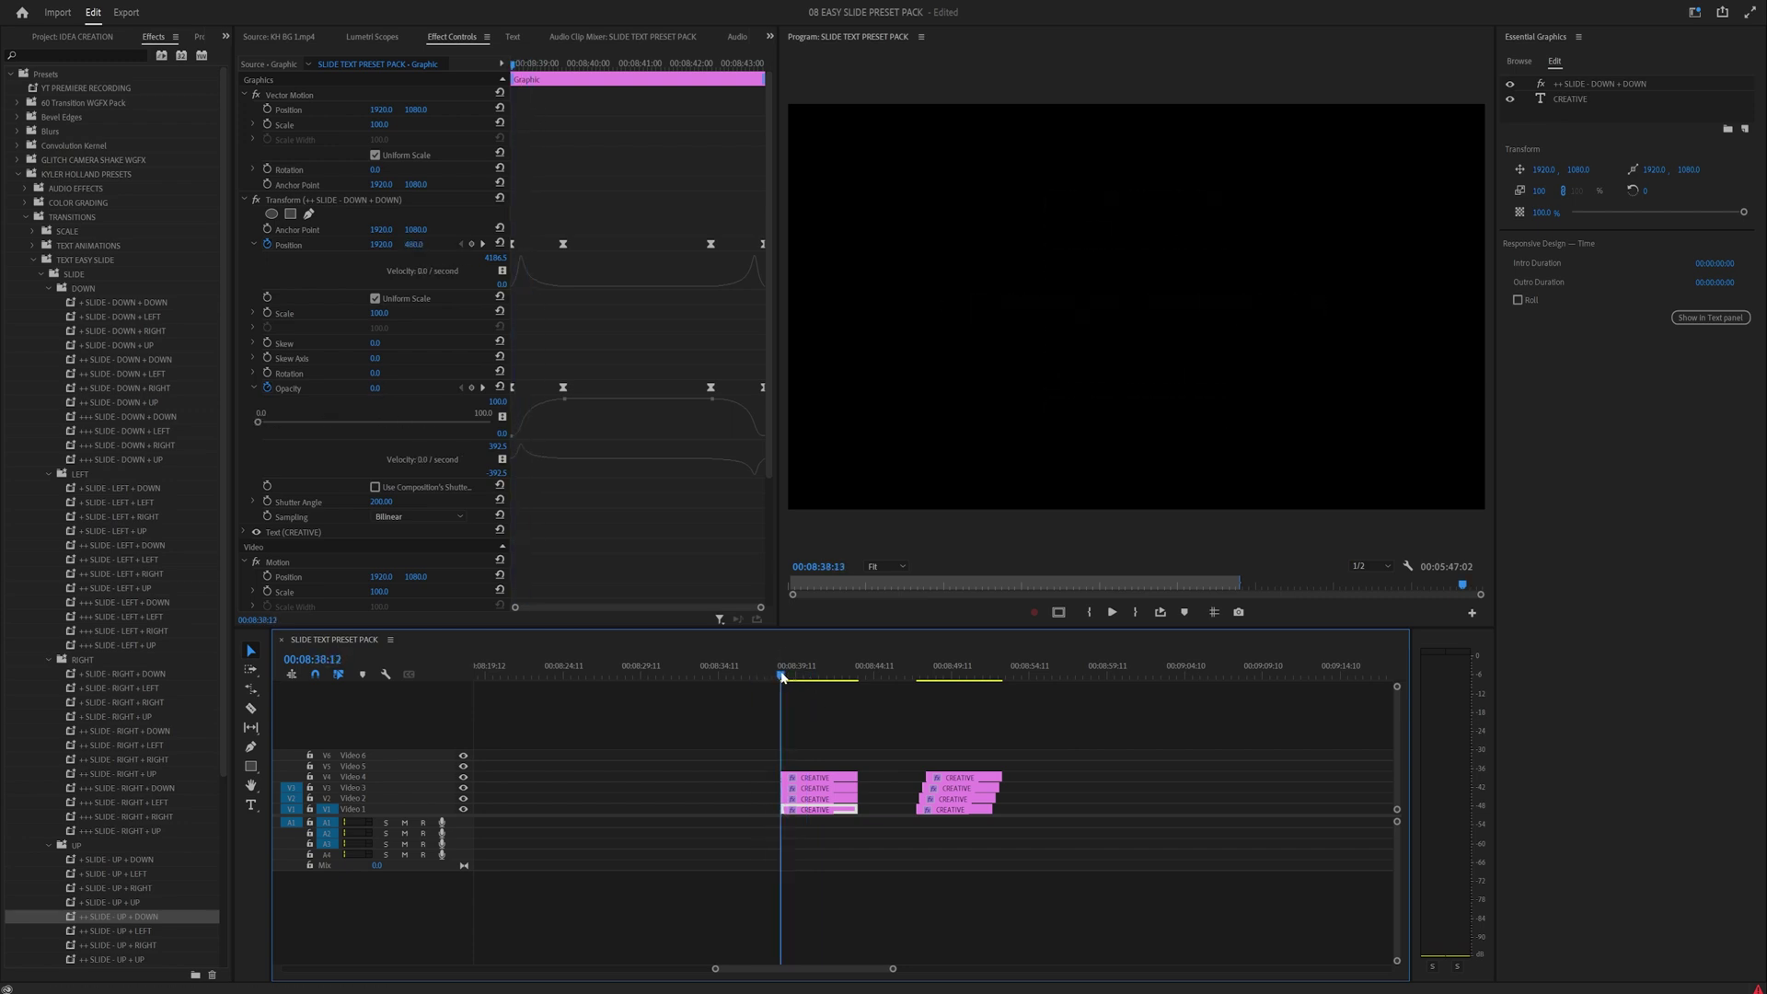
- Deselect the clip, preview the first CREATIVE stack, then stop at the second stack
{"action": "left_click", "coordinate": [831, 707]}
{"action": "key", "text": "space"}
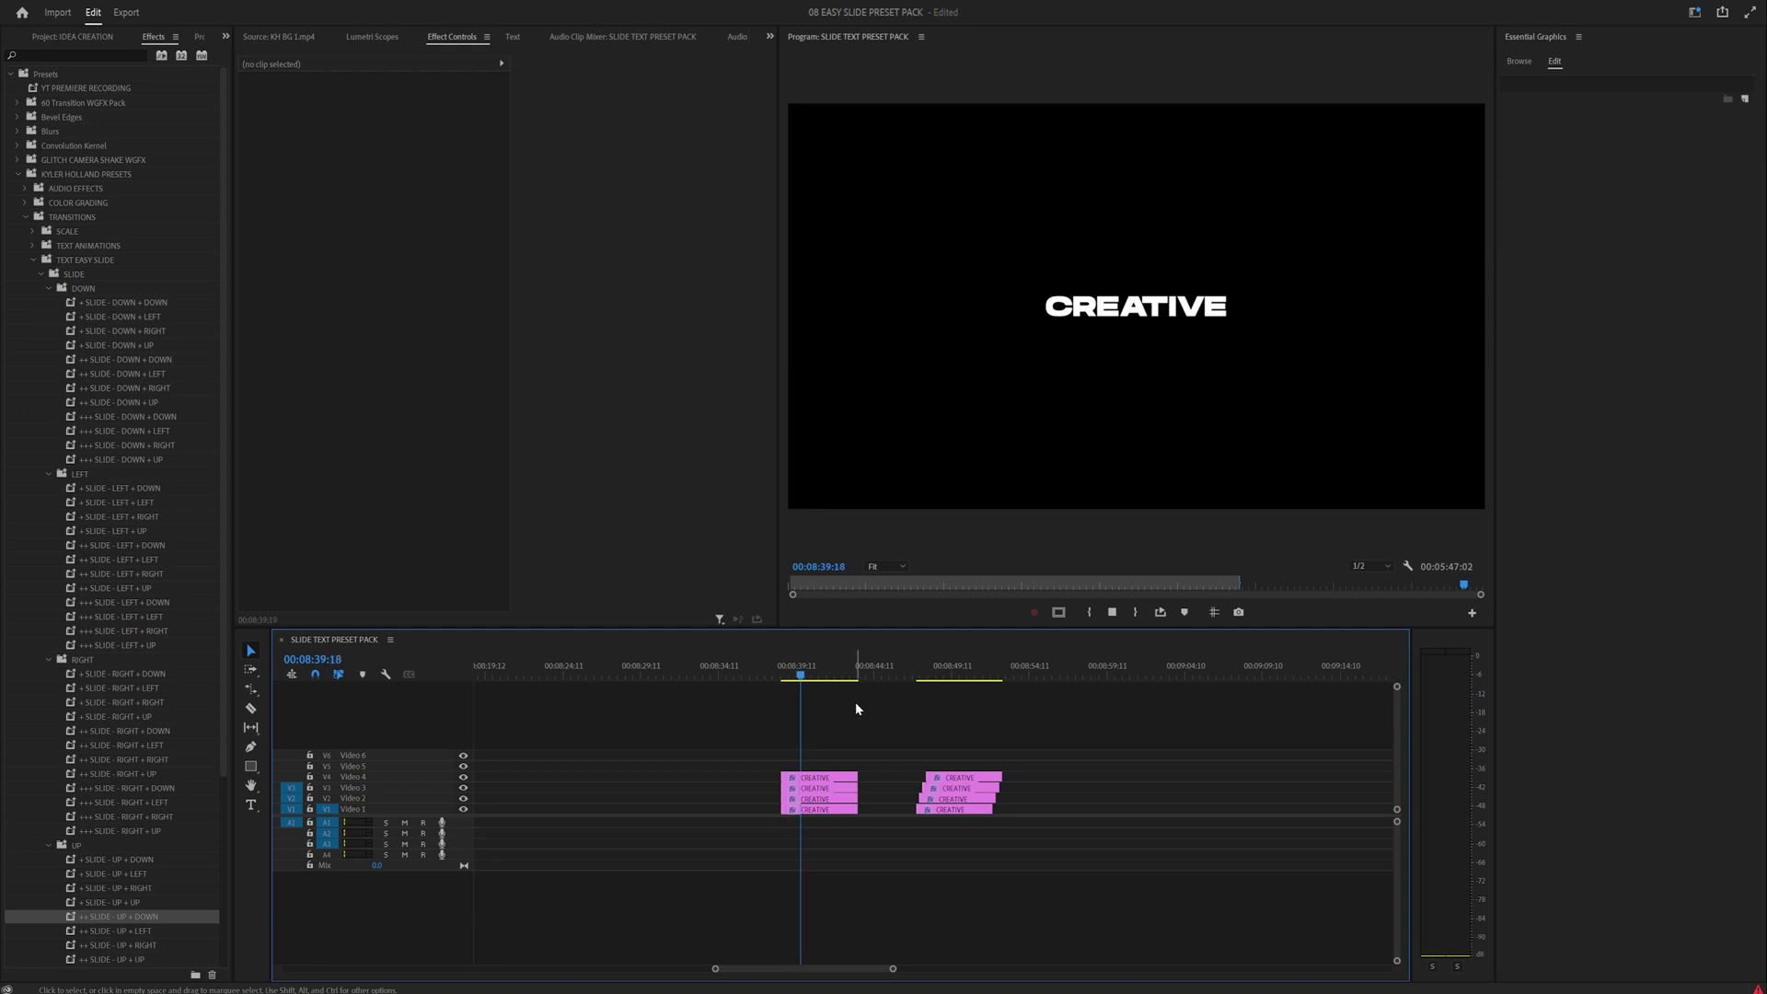
{"action": "left_click", "coordinate": [908, 679]}
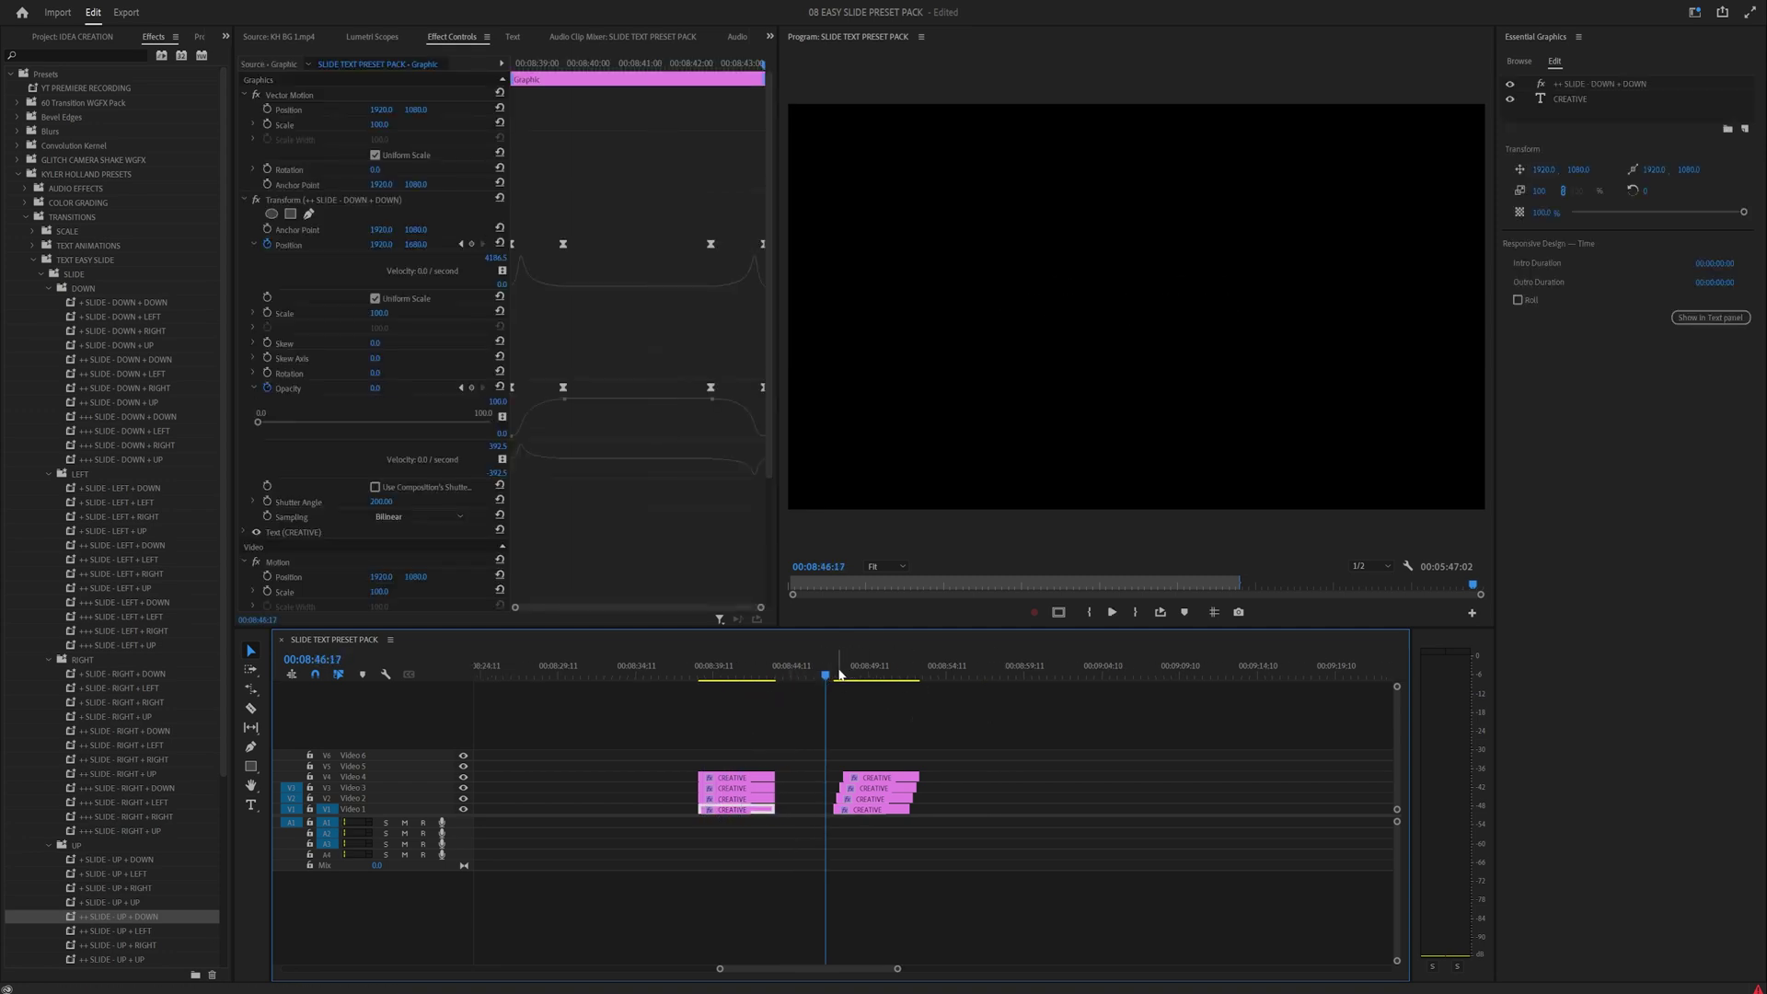
{"action": "left_click_drag", "start_coordinate": [835, 676], "coordinate": [862, 678]}
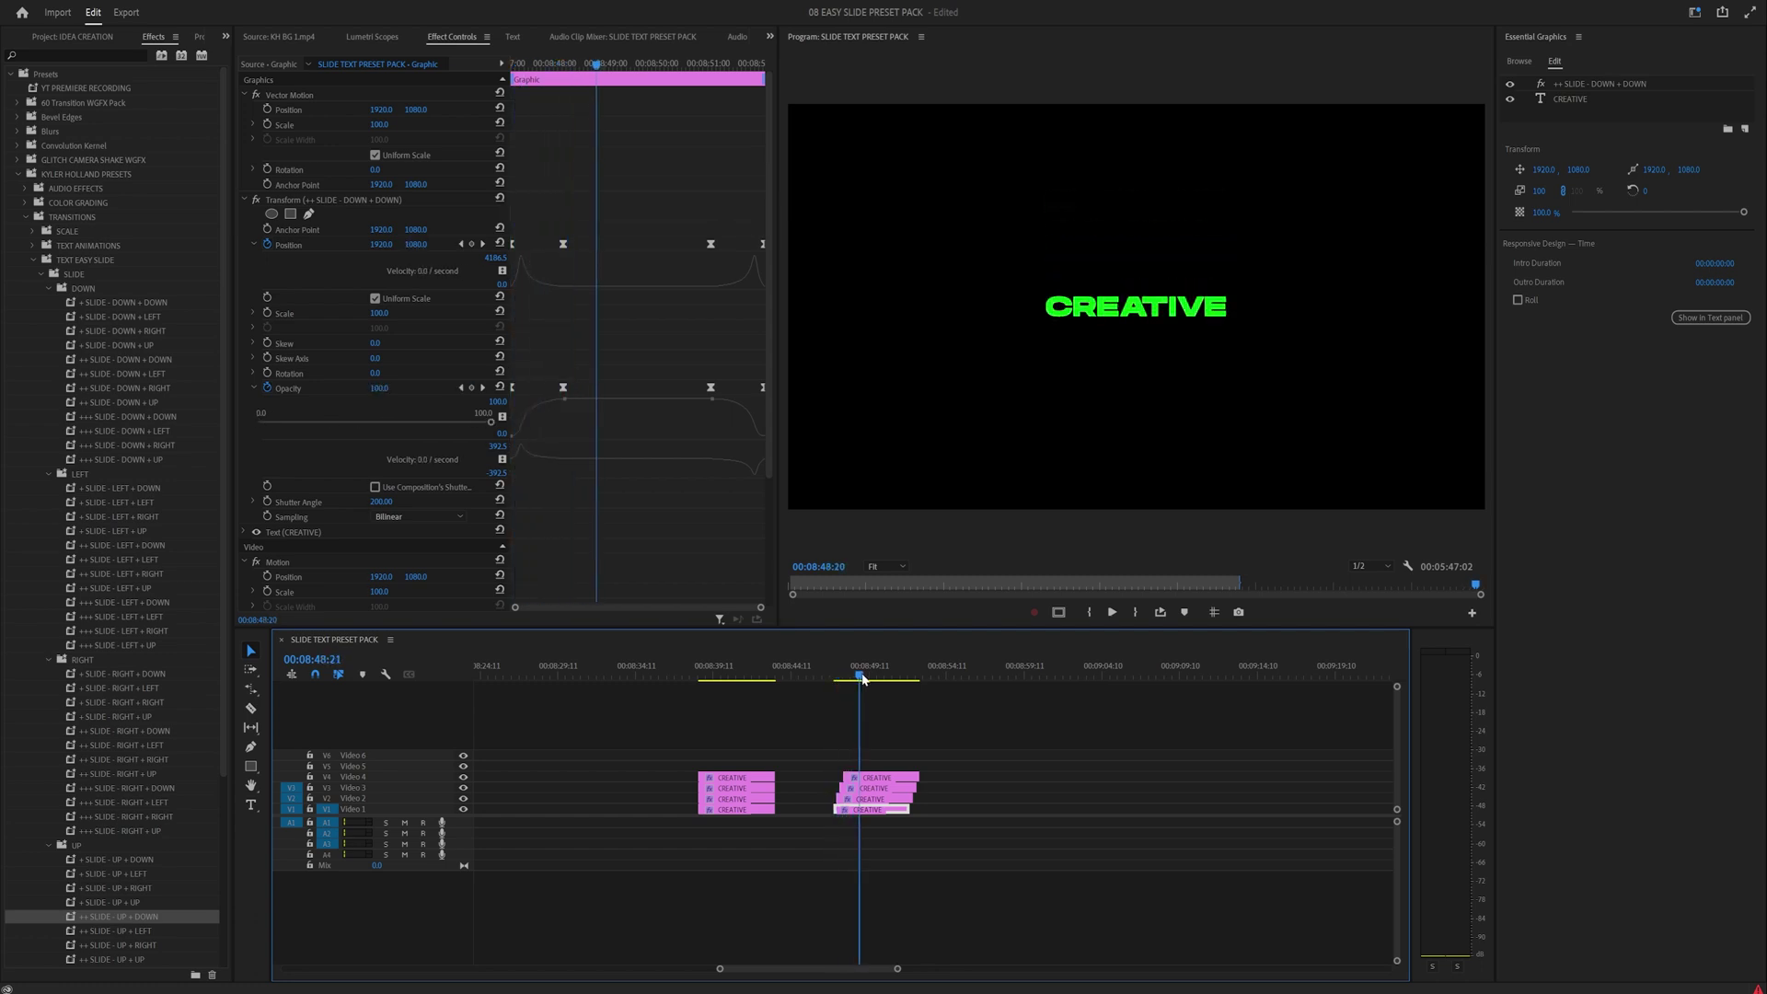
{"action": "left_click", "coordinate": [835, 676]}
{"action": "left_click", "coordinate": [926, 741]}
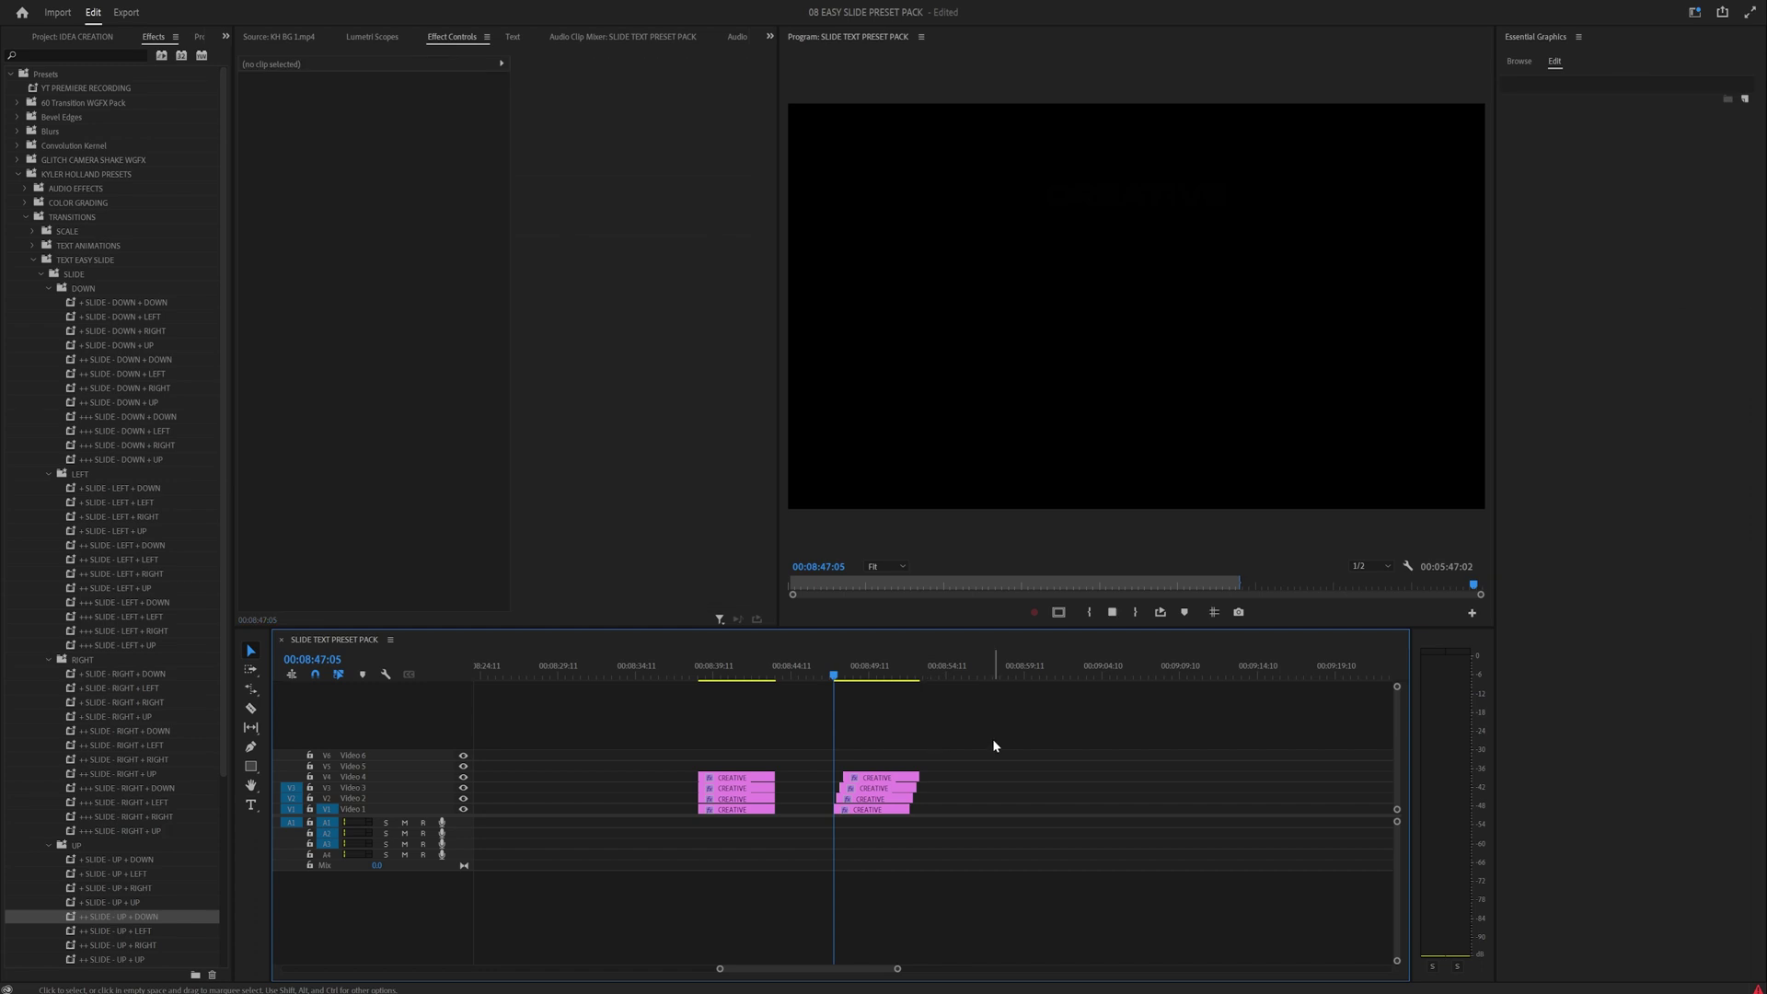
{"action": "key", "text": "space"}
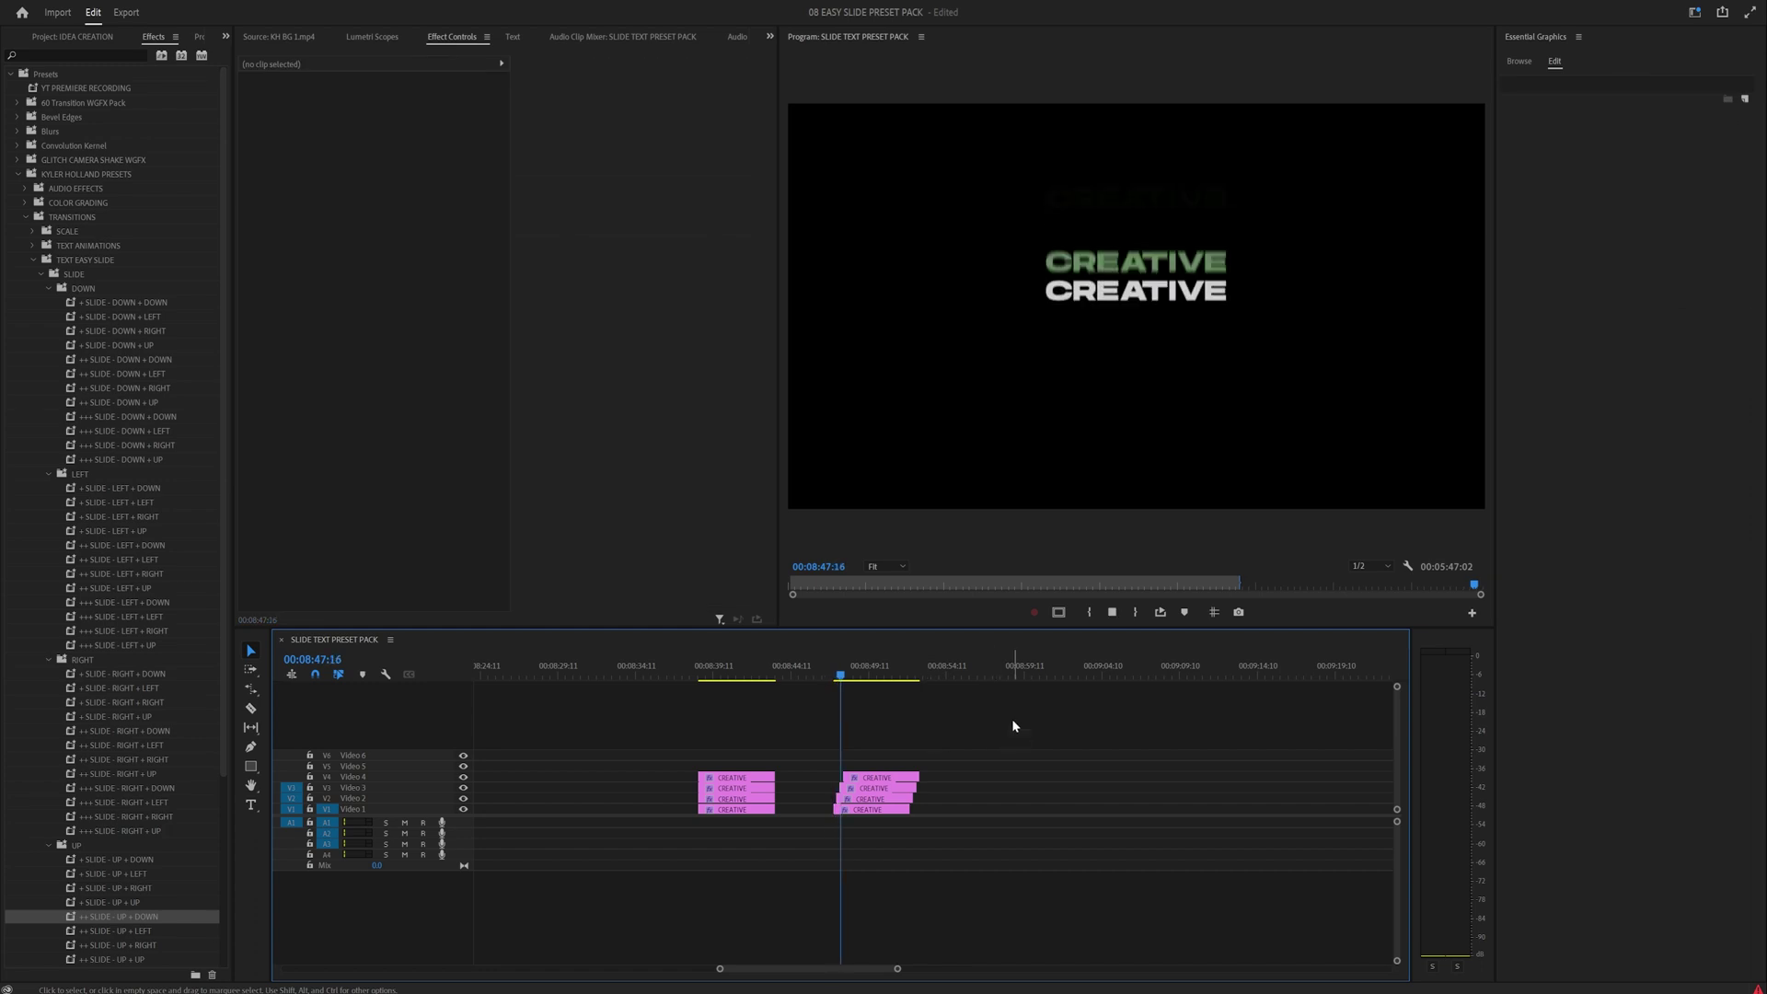
{"action": "left_click", "coordinate": [836, 676]}
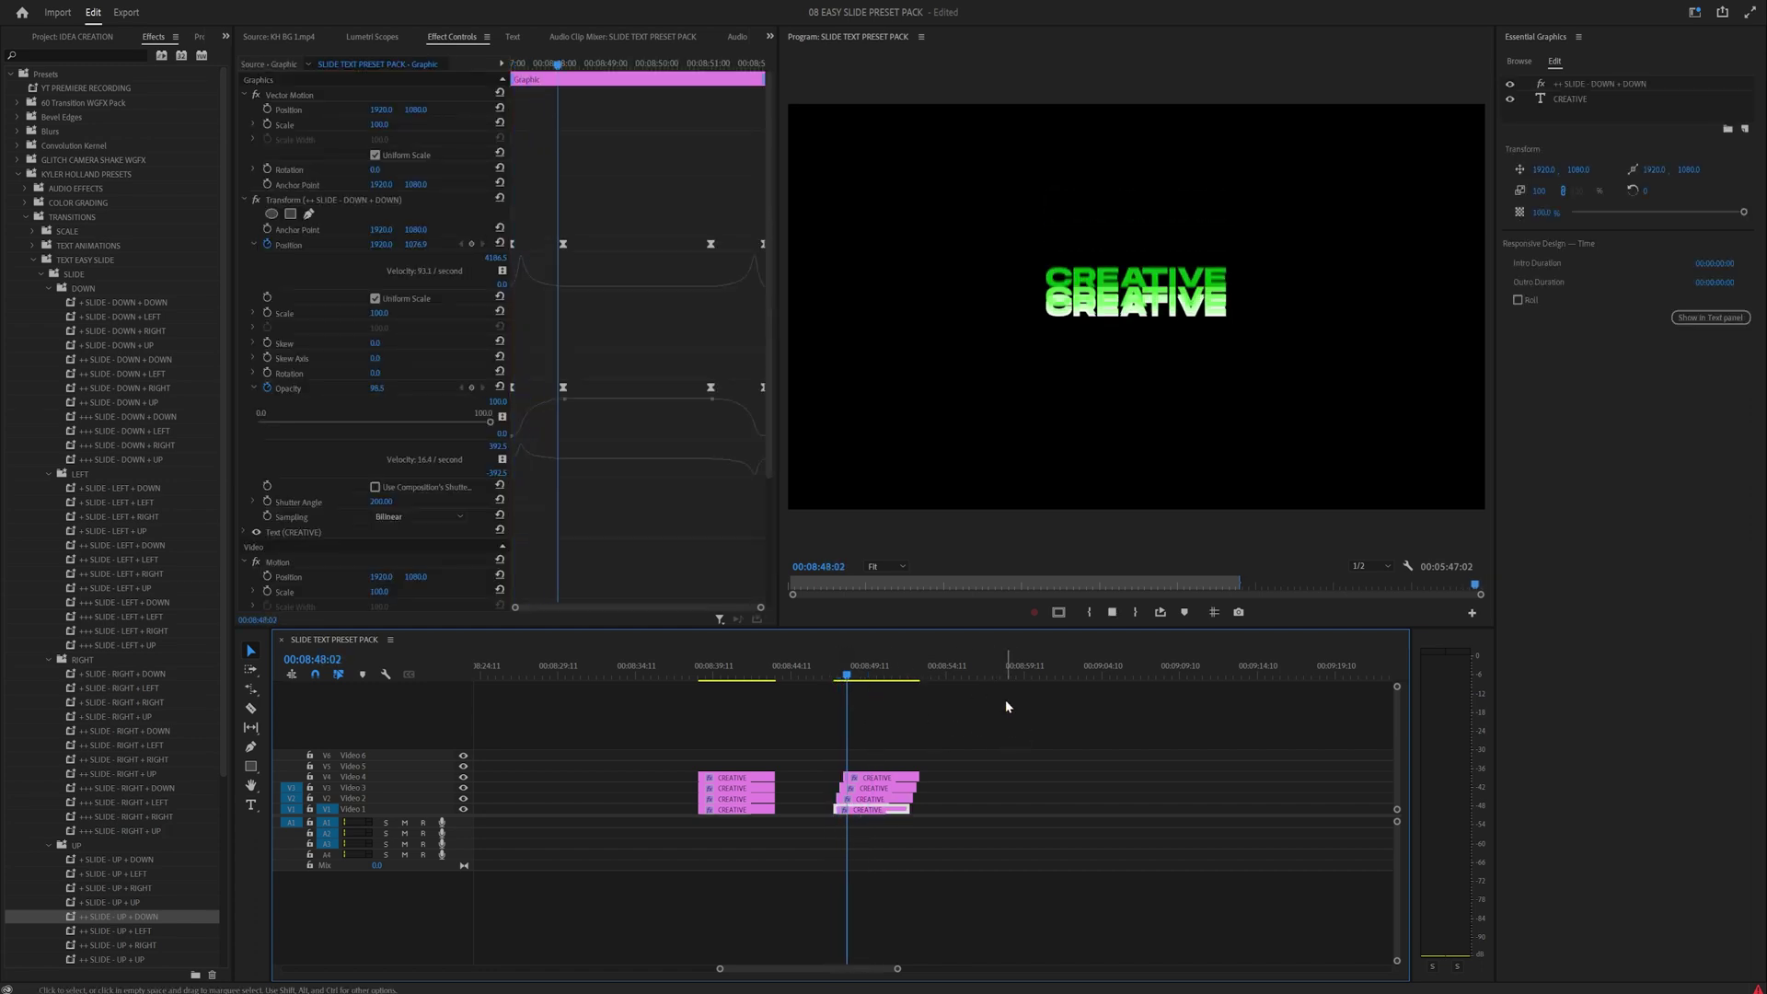